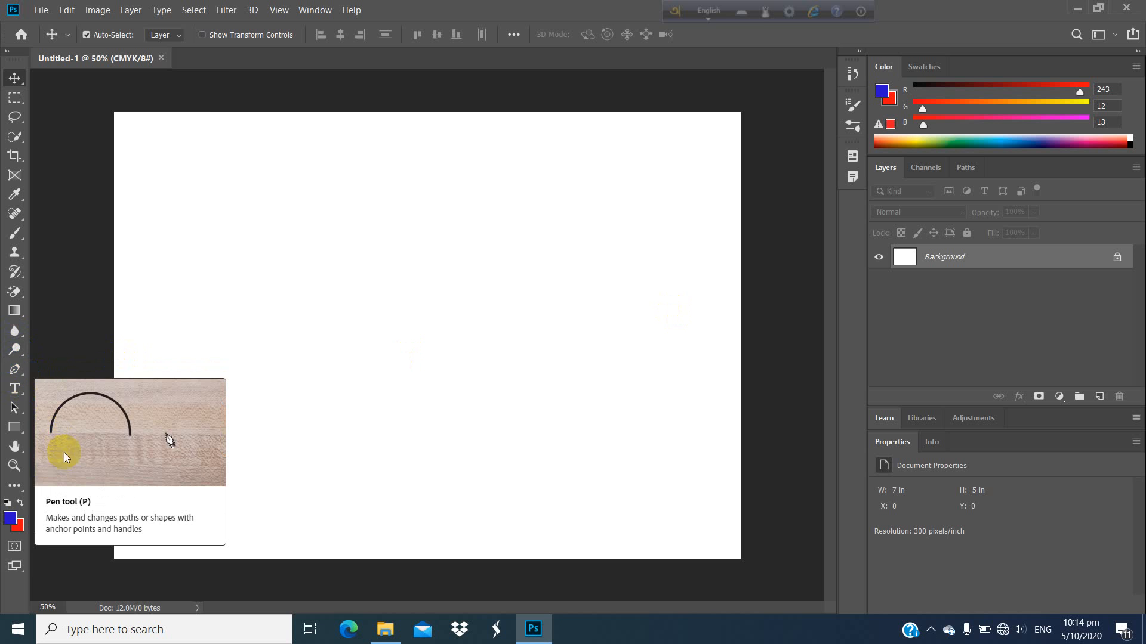
Step: Choose the Dodge tool from the group of toning tools
click(15, 369)
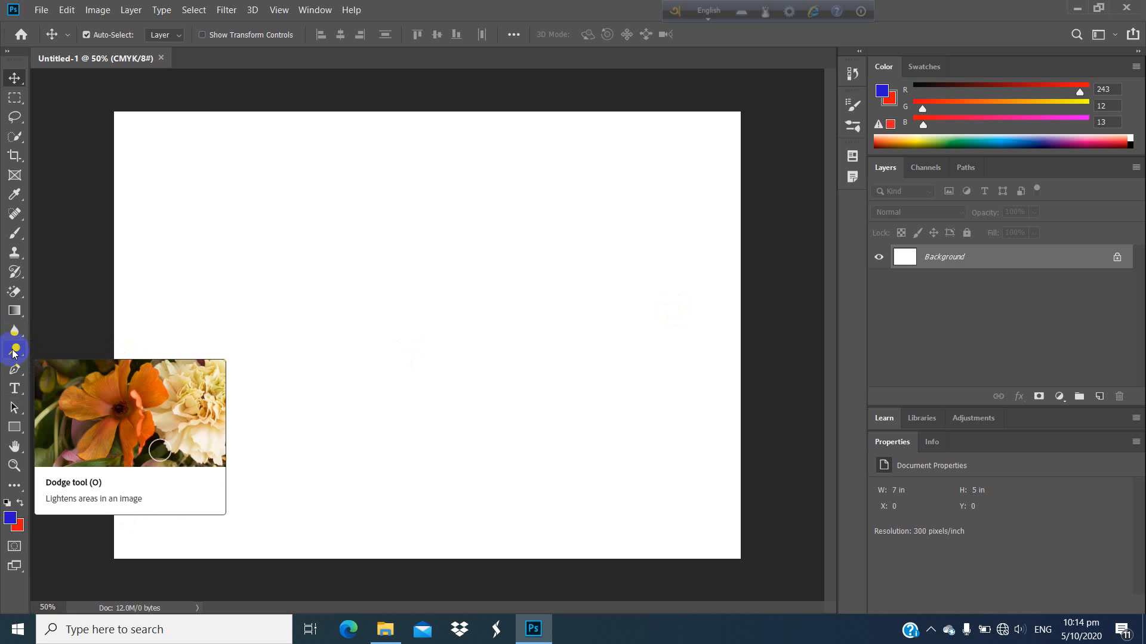
click(15, 350)
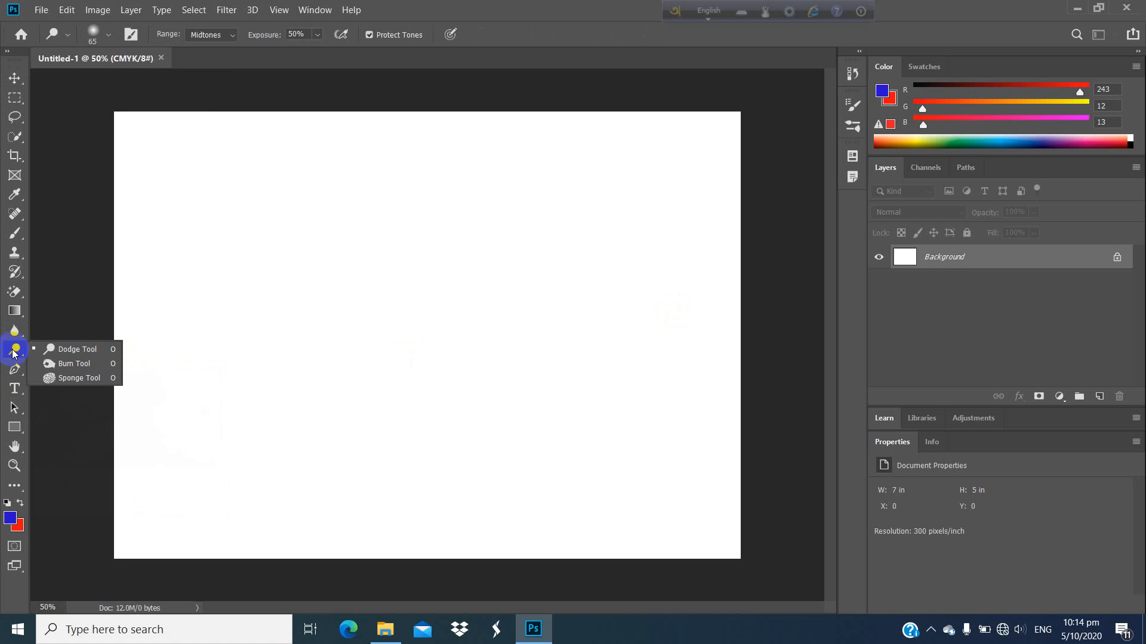
click(90, 349)
Step: Open the image download (12) from the Image photoshop folder
click(42, 9)
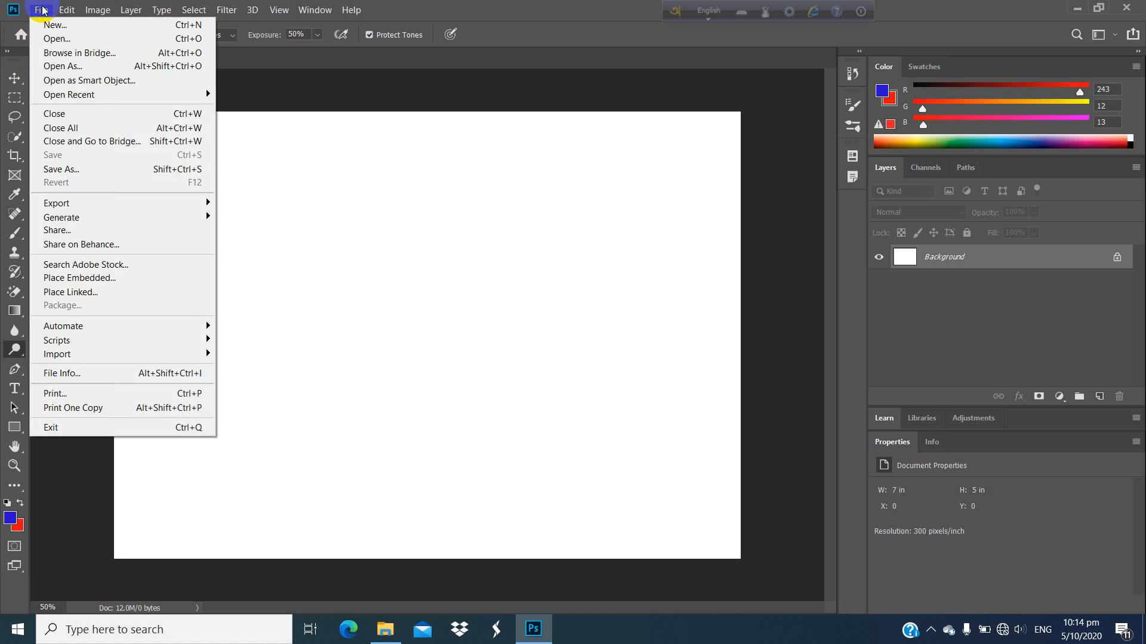
click(60, 39)
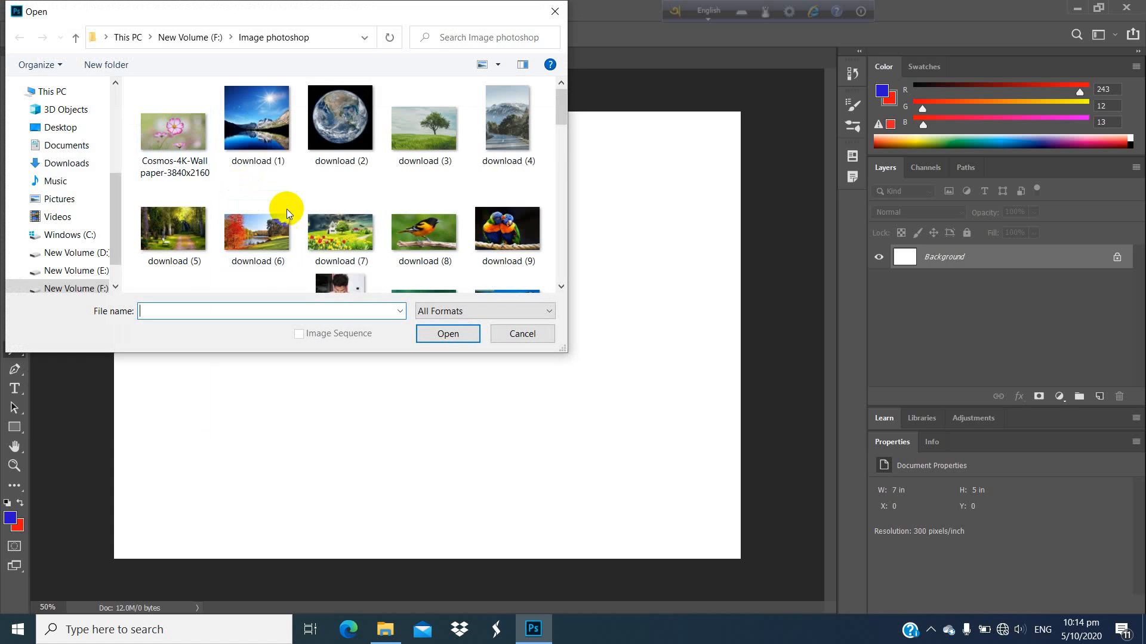
scroll(404, 192, down, 1)
scroll(404, 190, down, 3)
scroll(395, 187, up, 2)
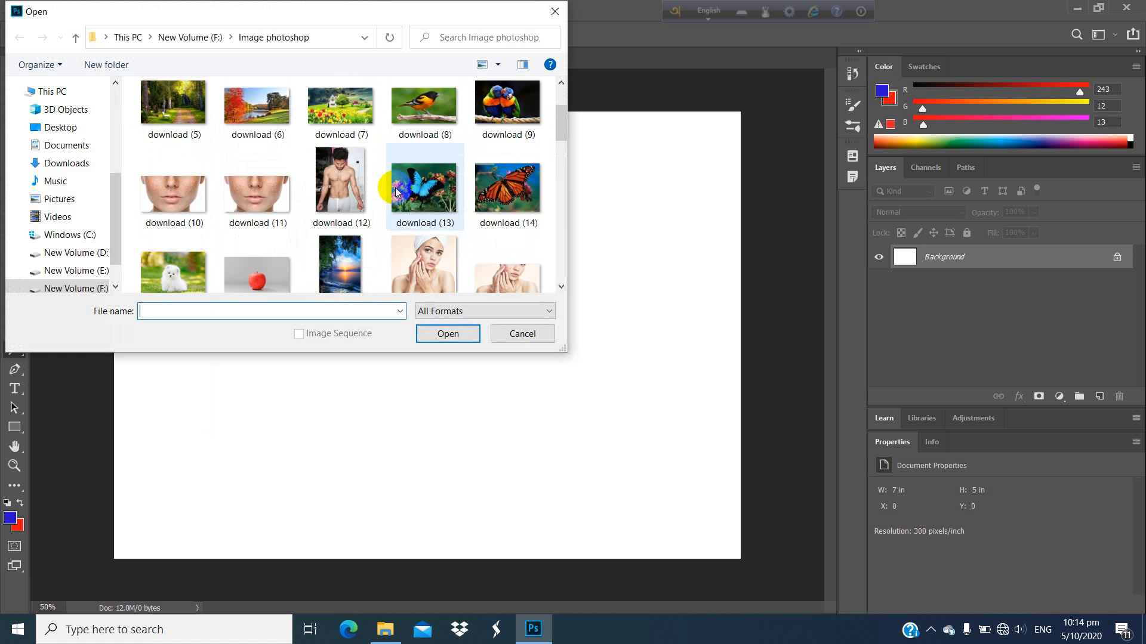
click(329, 188)
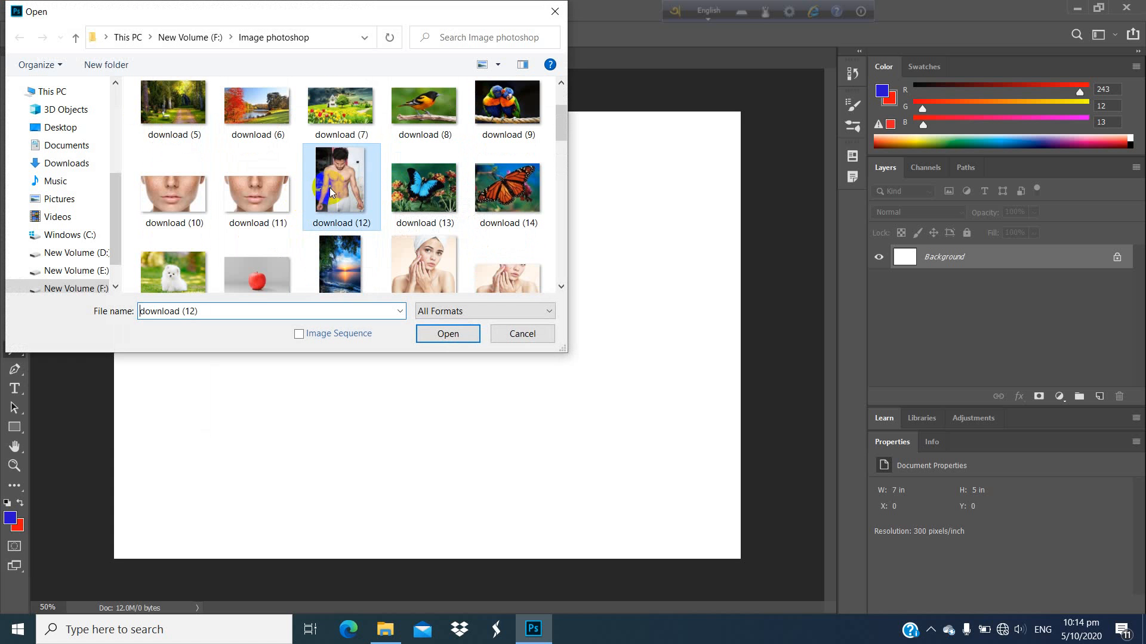
click(448, 333)
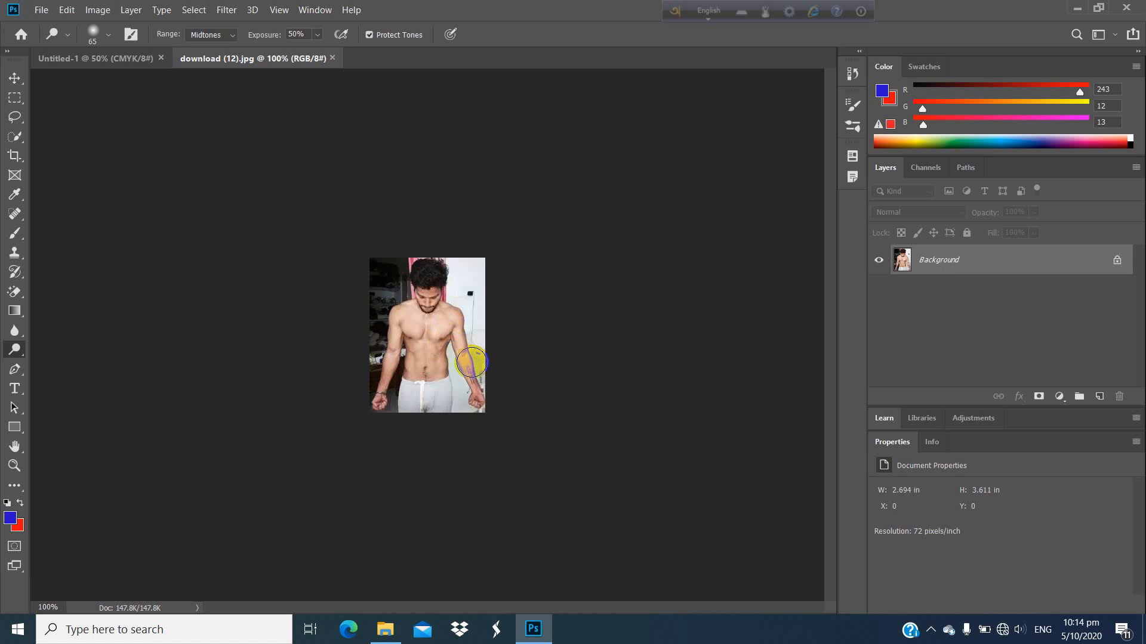
key(ctrl+plus)
key(ctrl+plus)
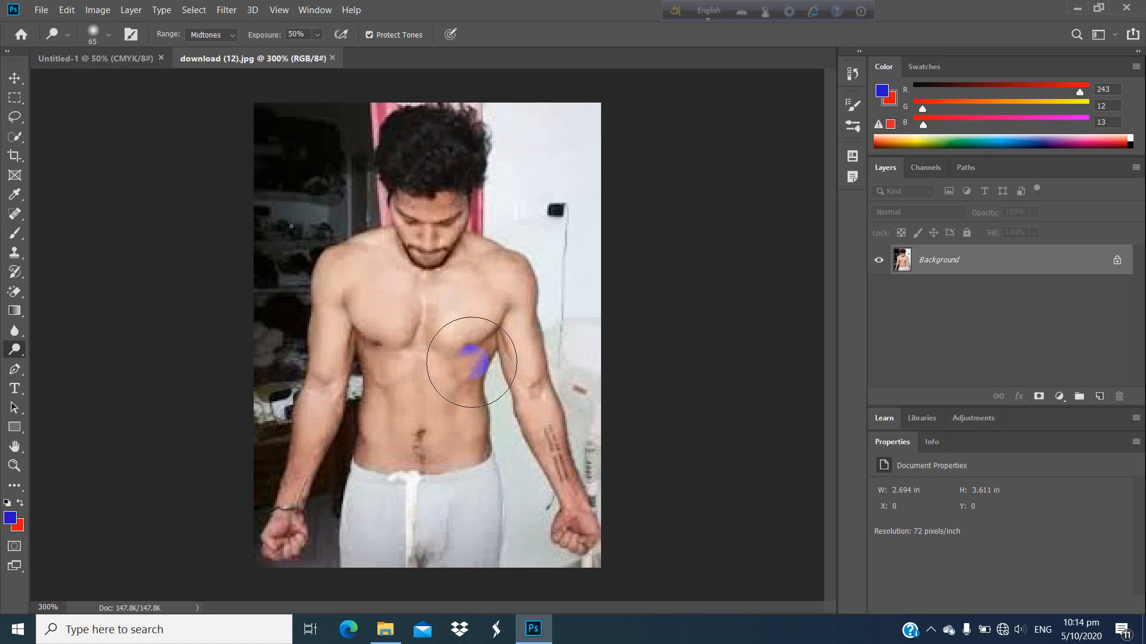
Step: Set the Dodge brush size to 26 px
click(17, 331)
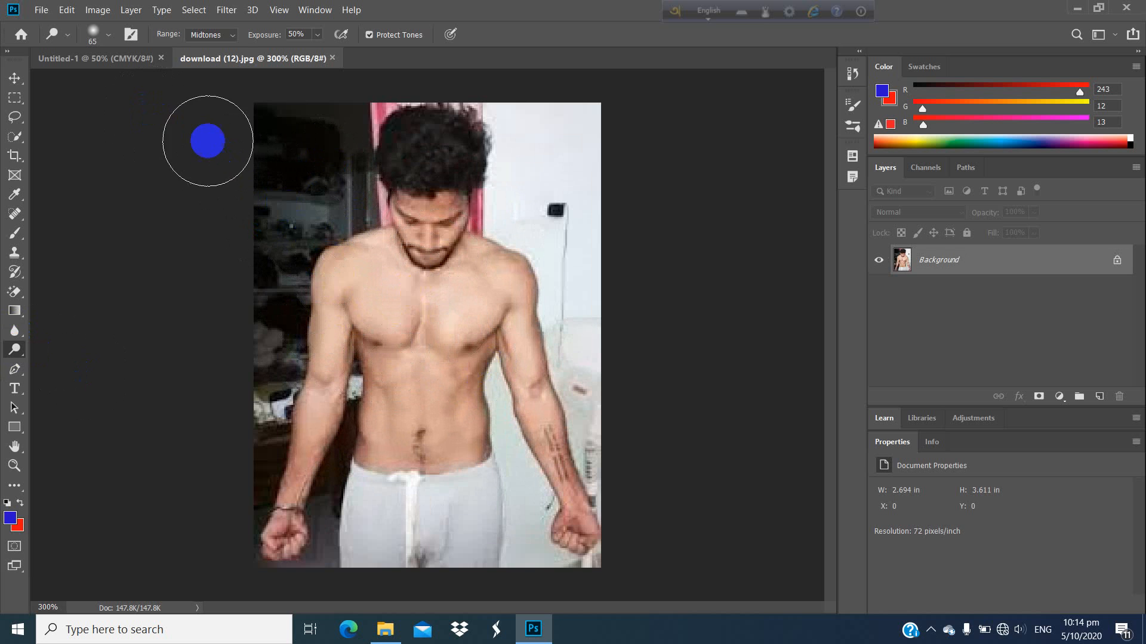
click(107, 34)
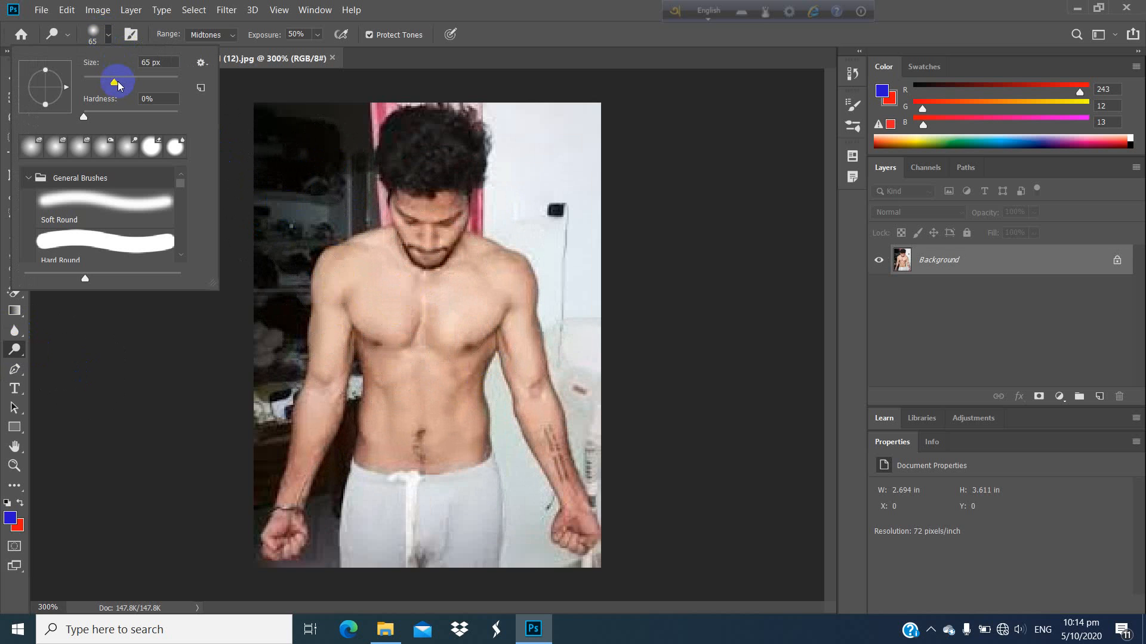
drag(104, 83, 101, 83)
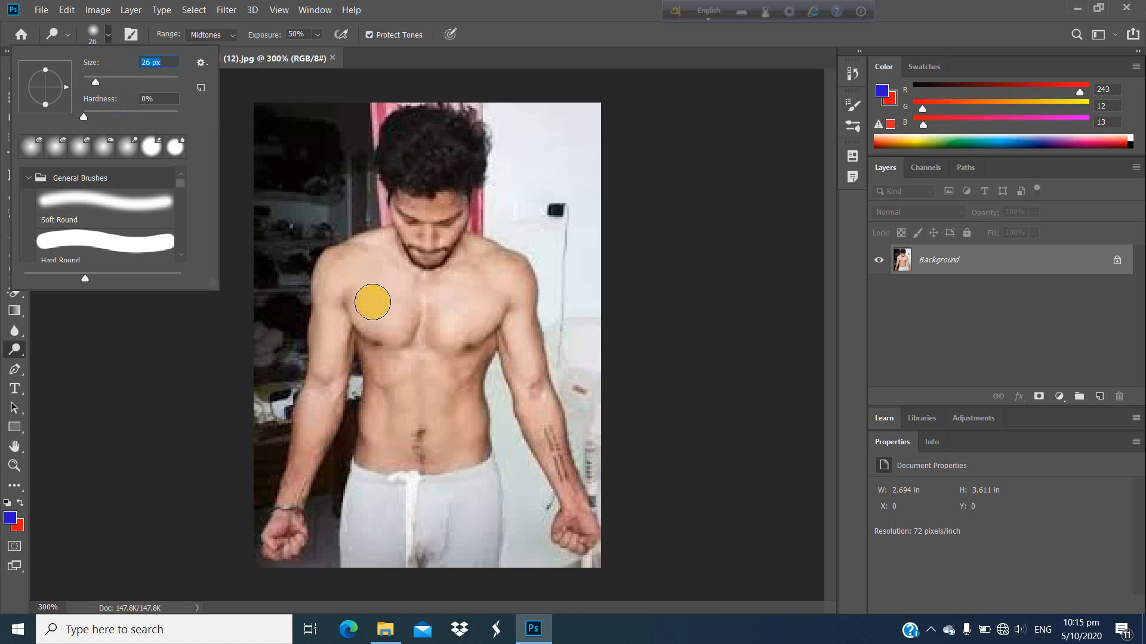
key(Return)
scroll(371, 306, up, 1)
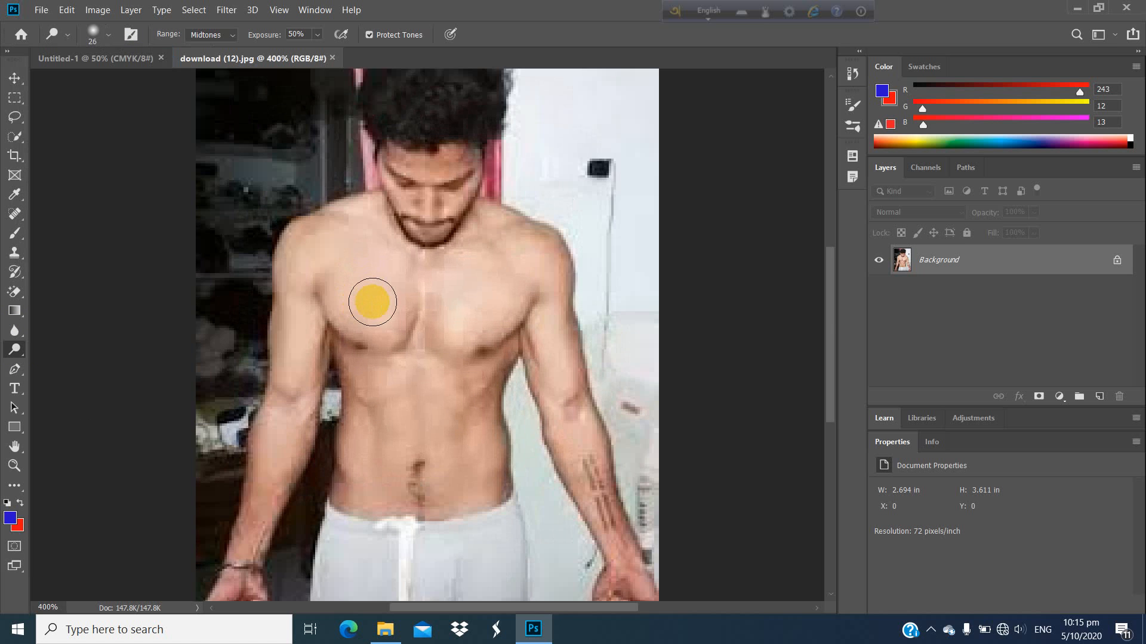
click(296, 210)
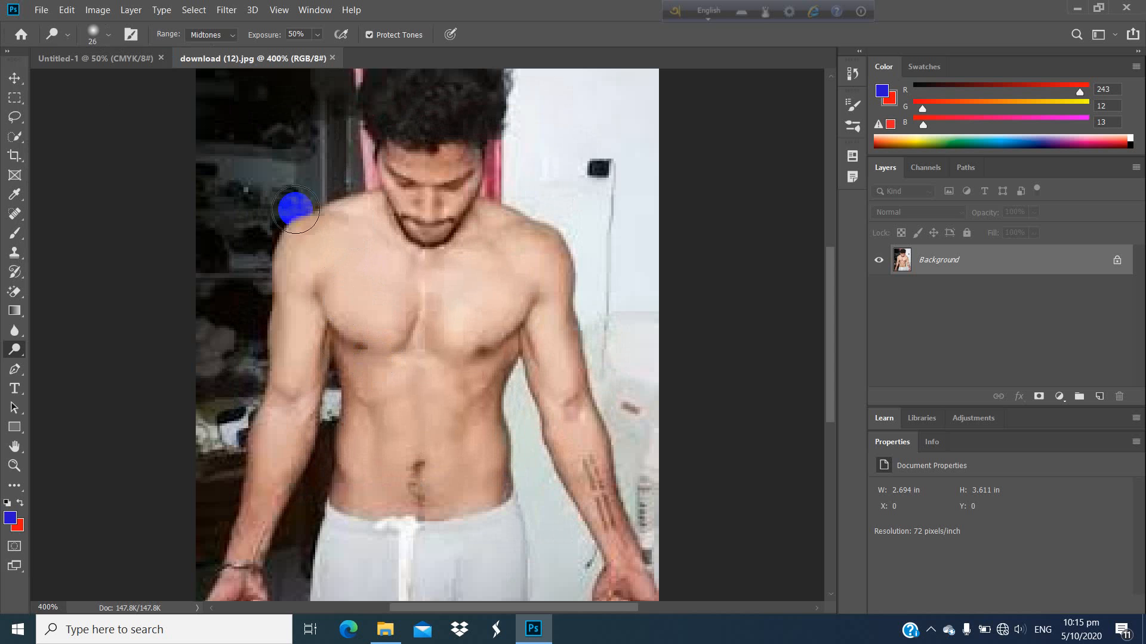
click(106, 37)
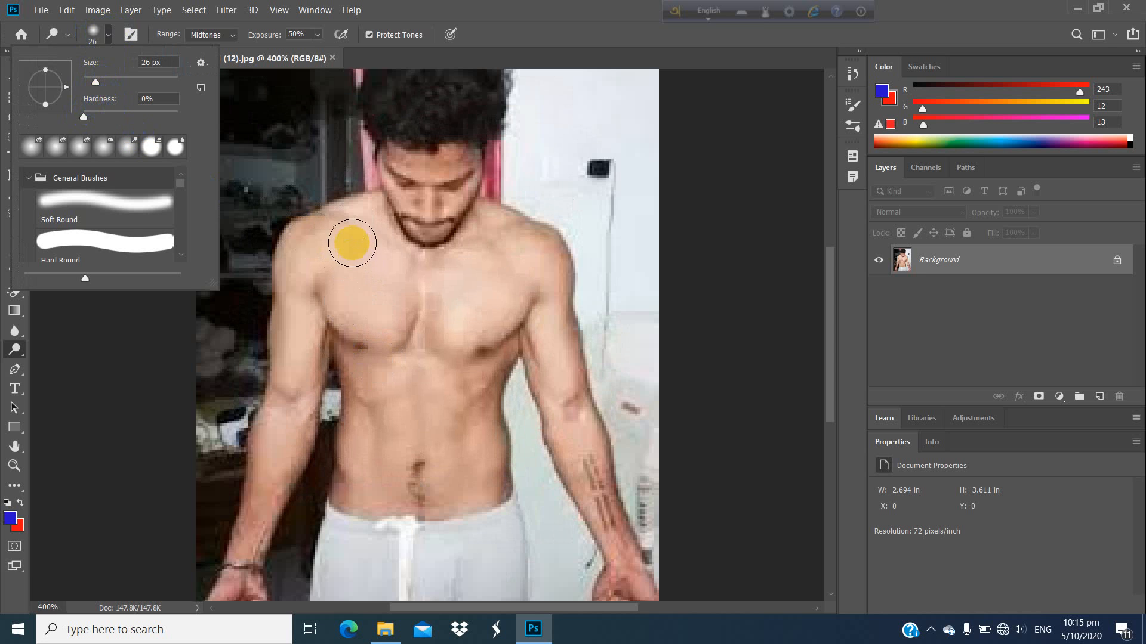
mouse_move(350, 235)
mouse_down()
mouse_move(372, 331)
mouse_move(362, 245)
mouse_move(379, 288)
mouse_move(398, 419)
mouse_move(364, 315)
mouse_up()
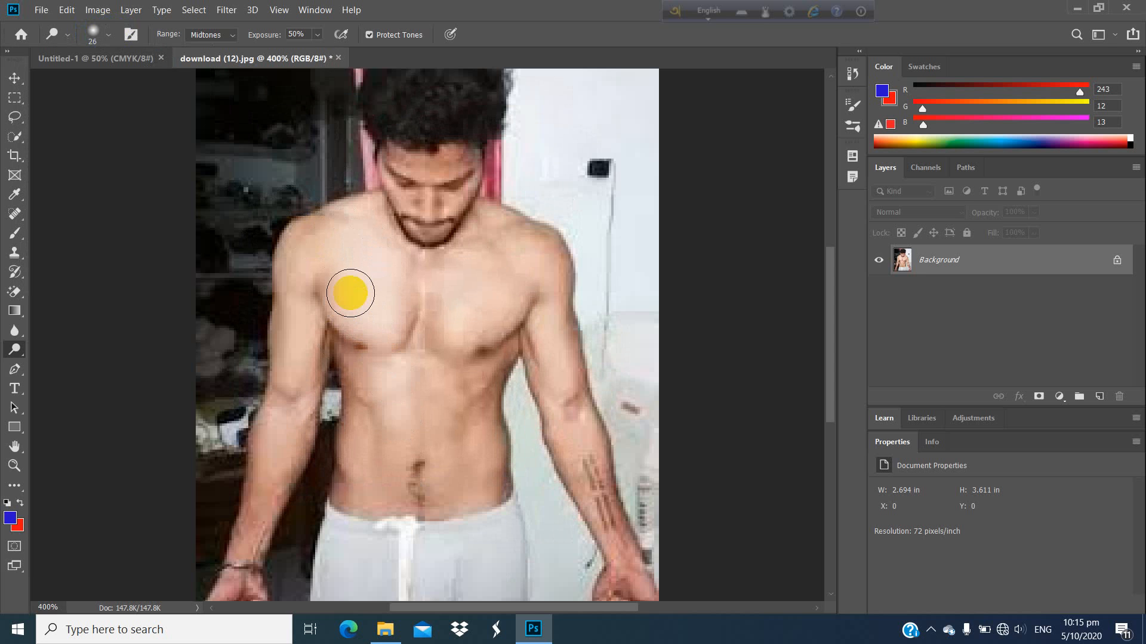
mouse_move(326, 273)
mouse_down()
mouse_move(356, 329)
mouse_move(364, 409)
mouse_move(361, 316)
mouse_move(370, 448)
mouse_move(380, 302)
mouse_move(388, 287)
mouse_move(392, 295)
mouse_move(399, 481)
mouse_move(377, 390)
mouse_move(364, 494)
mouse_move(351, 367)
mouse_move(347, 505)
mouse_move(368, 493)
mouse_move(396, 430)
mouse_move(398, 518)
mouse_move(387, 429)
mouse_move(377, 483)
mouse_move(395, 315)
mouse_up()
mouse_move(437, 274)
mouse_down()
mouse_move(403, 309)
mouse_move(451, 350)
mouse_up()
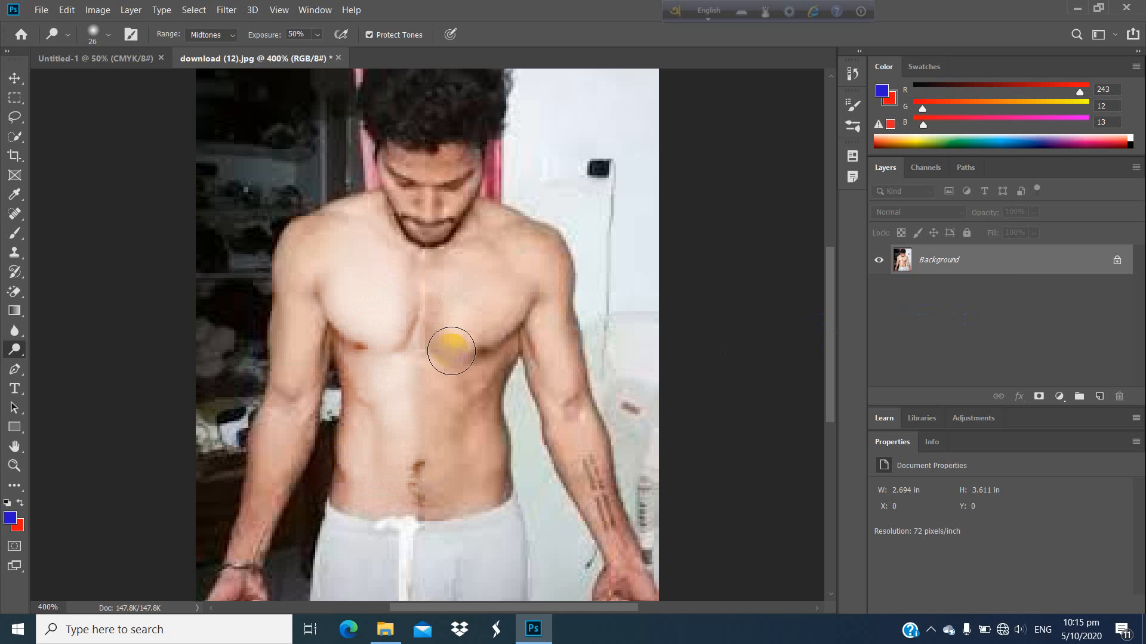
key(ctrl+z)
key(ctrl+z)
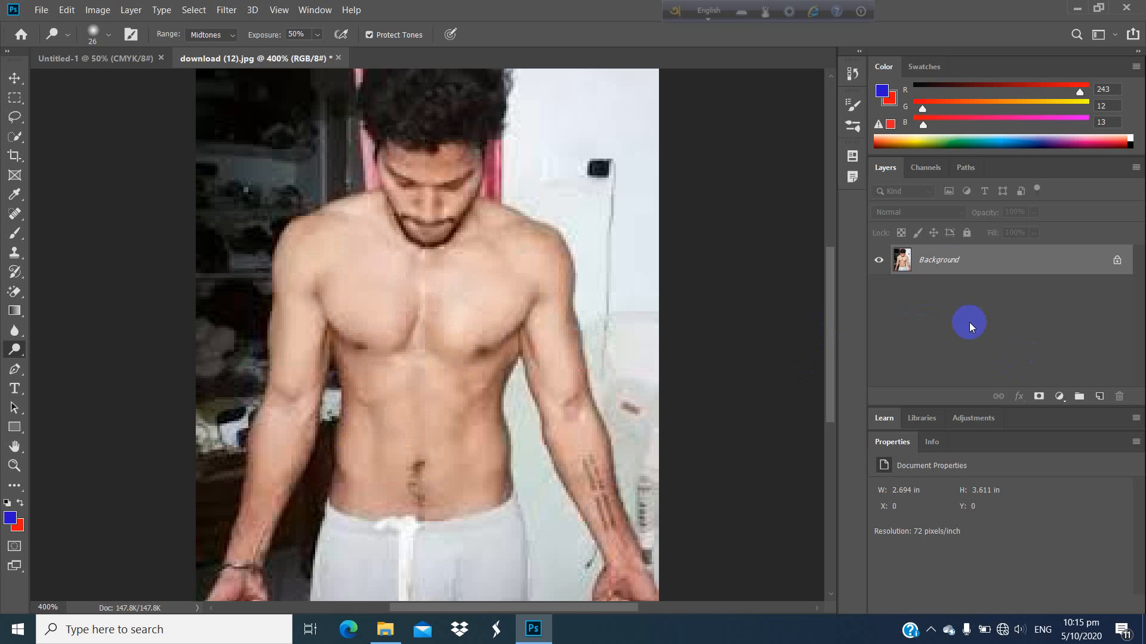
Step: Duplicate the Background layer and lighten the left half of the man's torso on the copy, raising the Dodge brush hardness to 16%
drag(957, 262, 1099, 397)
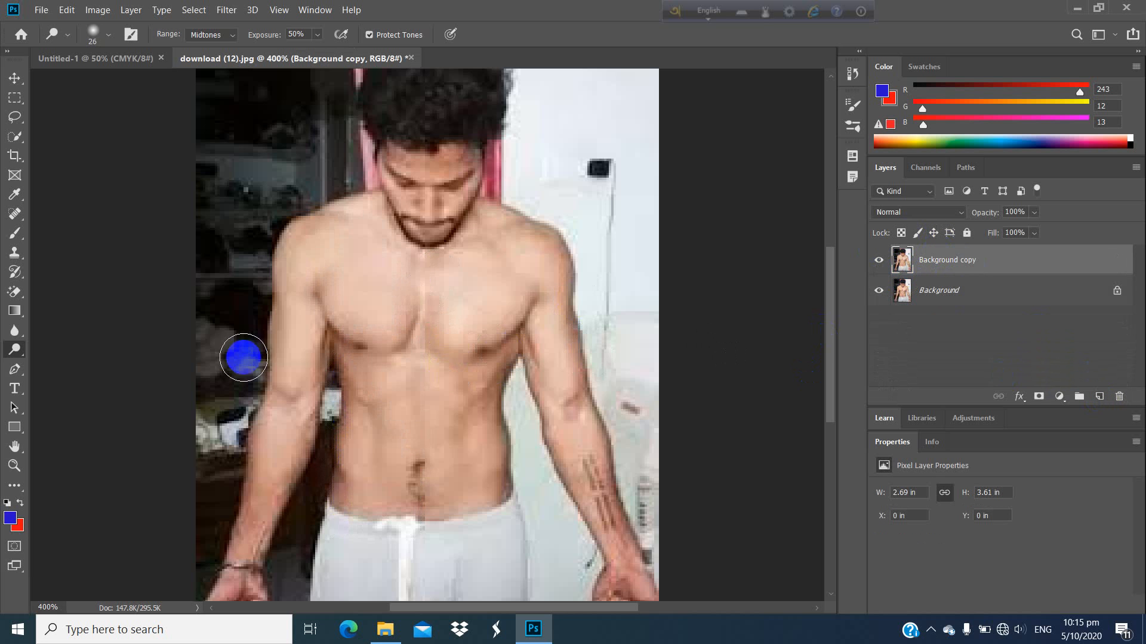
mouse_move(352, 316)
mouse_down()
mouse_move(340, 289)
mouse_move(351, 401)
mouse_move(327, 283)
mouse_move(351, 343)
mouse_move(297, 286)
mouse_move(301, 312)
mouse_move(307, 235)
mouse_move(343, 241)
mouse_move(311, 255)
mouse_move(342, 237)
mouse_move(355, 253)
mouse_move(385, 398)
mouse_move(389, 325)
mouse_move(392, 338)
mouse_move(391, 393)
mouse_move(377, 323)
mouse_move(371, 478)
mouse_move(353, 358)
mouse_move(346, 494)
mouse_move(366, 322)
mouse_move(388, 483)
mouse_move(399, 428)
mouse_move(411, 500)
mouse_move(387, 350)
mouse_move(284, 290)
mouse_up()
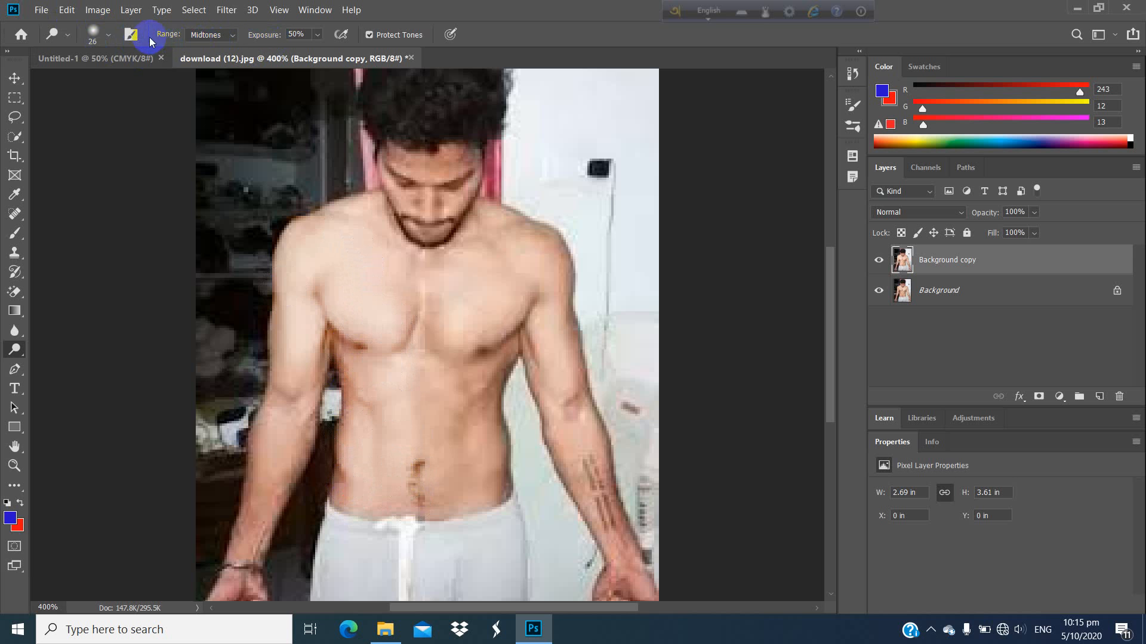
click(110, 37)
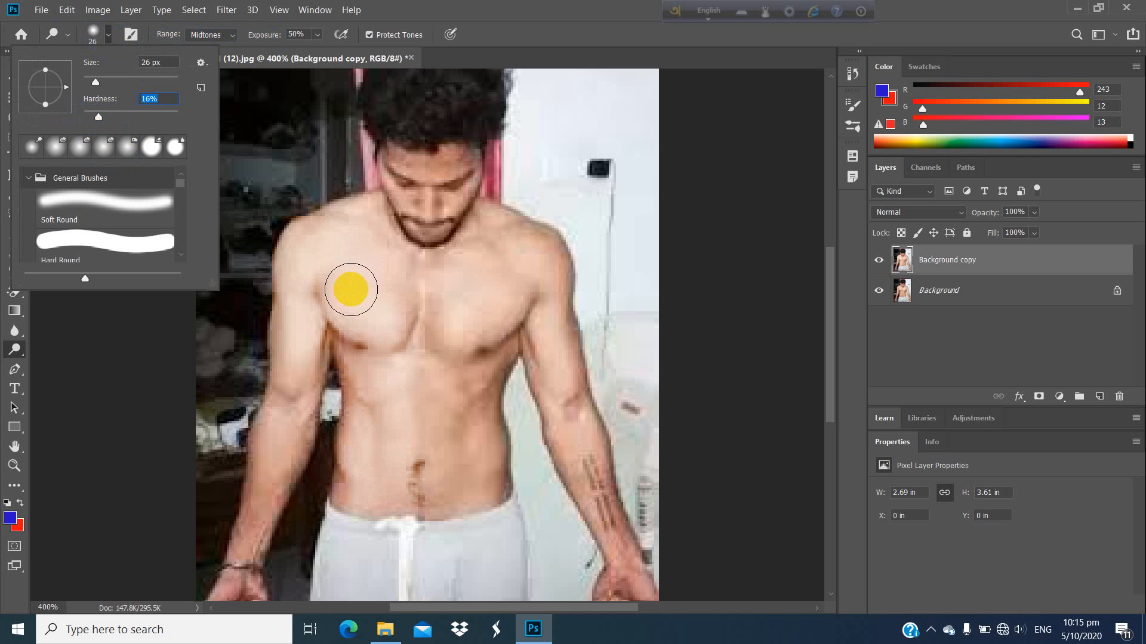
mouse_move(351, 290)
mouse_down()
mouse_move(374, 384)
mouse_move(390, 296)
mouse_move(388, 445)
mouse_move(378, 381)
mouse_move(358, 373)
mouse_move(349, 450)
mouse_move(358, 412)
mouse_move(394, 512)
mouse_move(371, 328)
mouse_move(274, 302)
mouse_up()
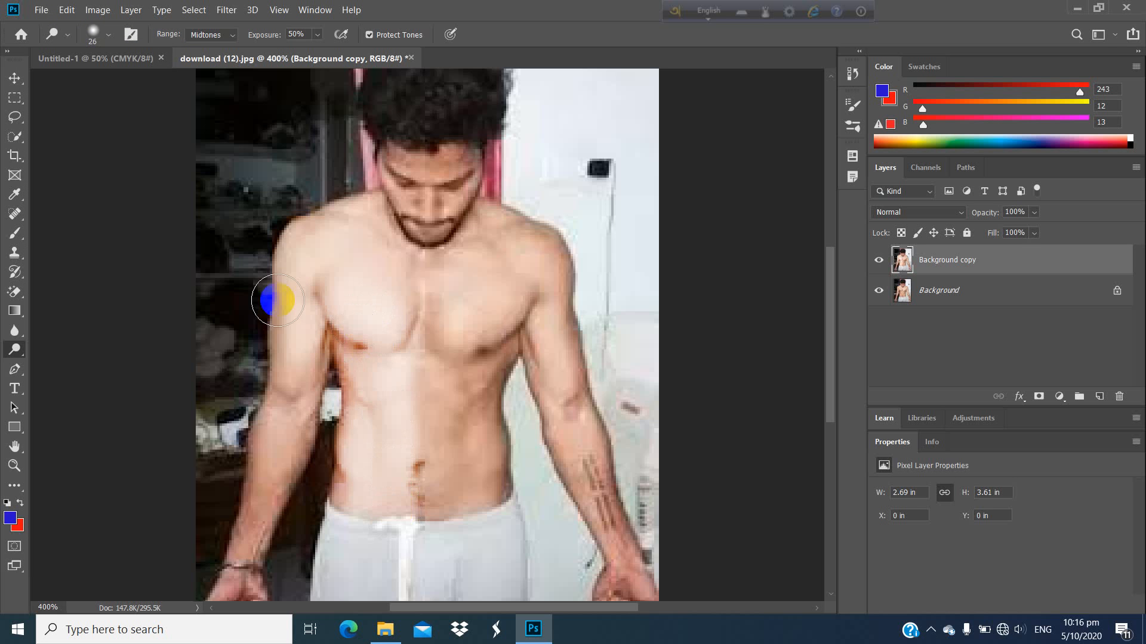
Step: Darken the right half of the man's chest and abdomen using the Burn tool with a 45 px brush
right_click(16, 350)
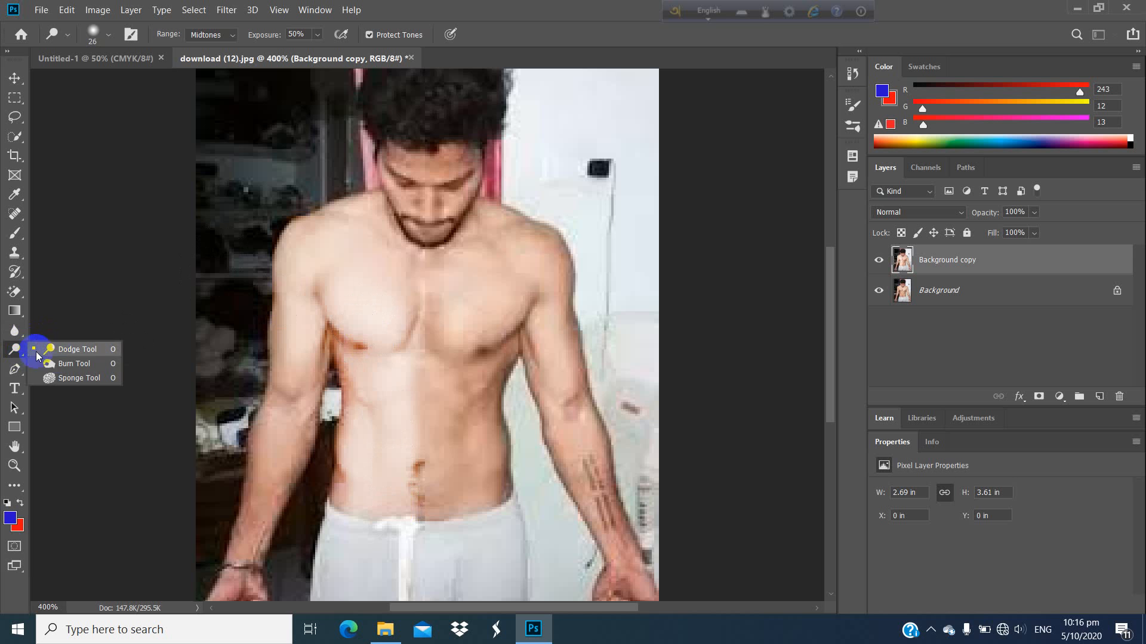
click(80, 365)
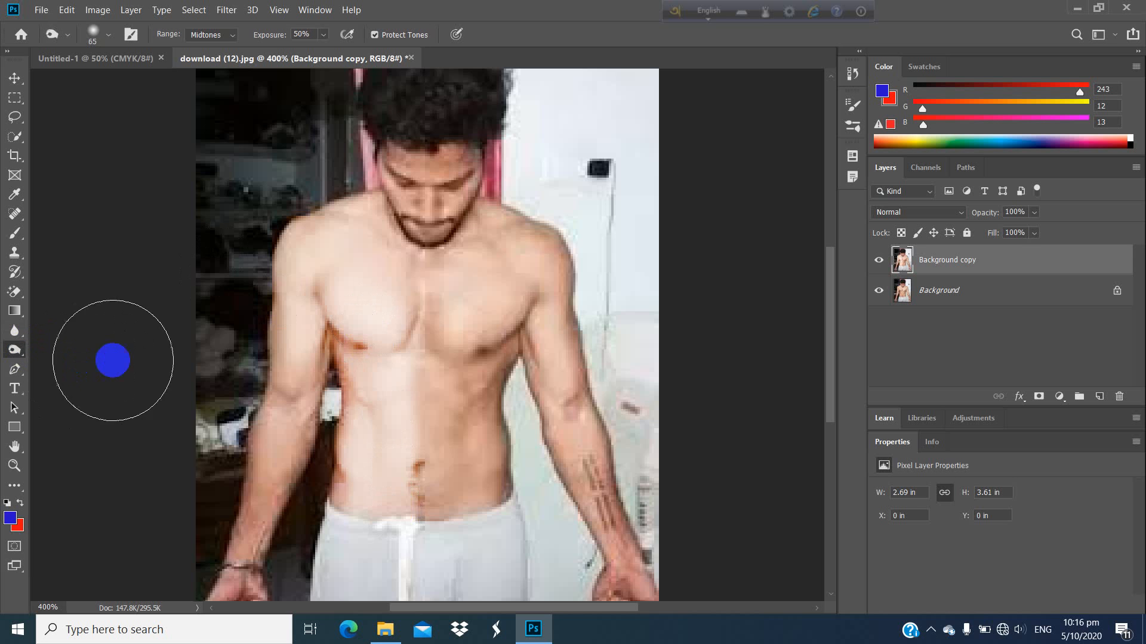
click(413, 350)
drag(414, 351, 466, 352)
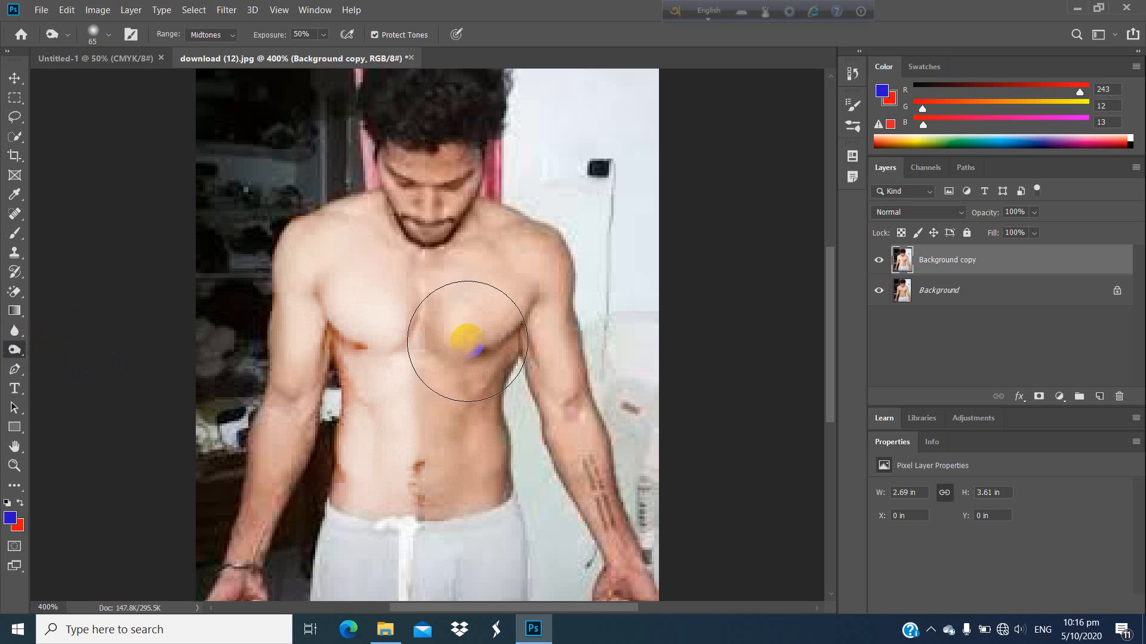
click(110, 37)
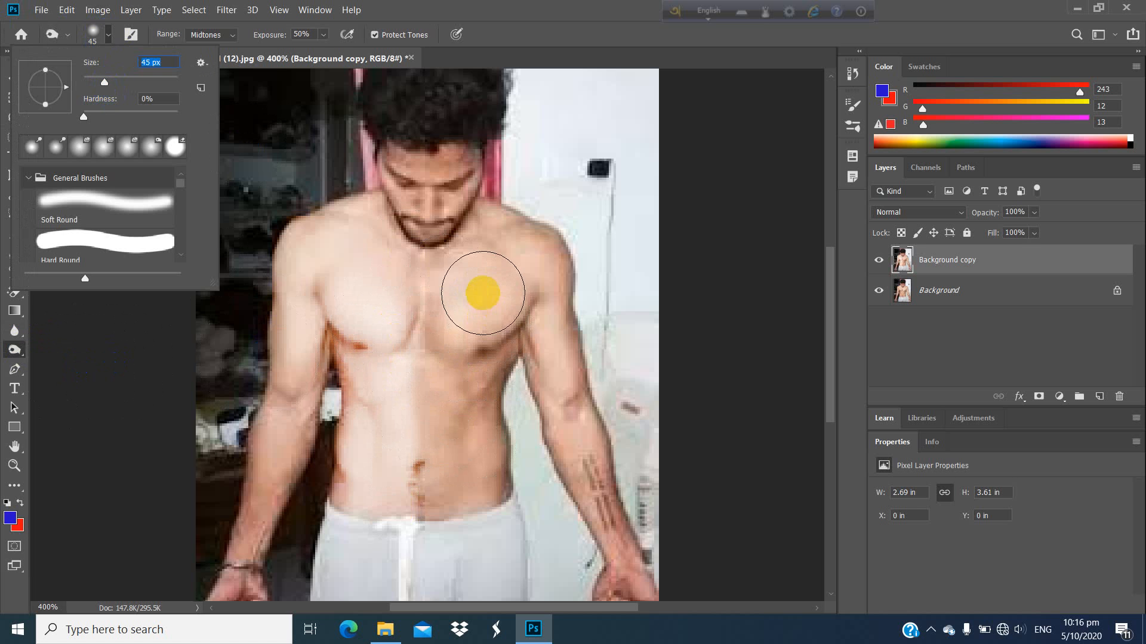
mouse_move(483, 294)
mouse_down()
mouse_move(475, 357)
mouse_move(464, 300)
mouse_move(468, 442)
mouse_up()
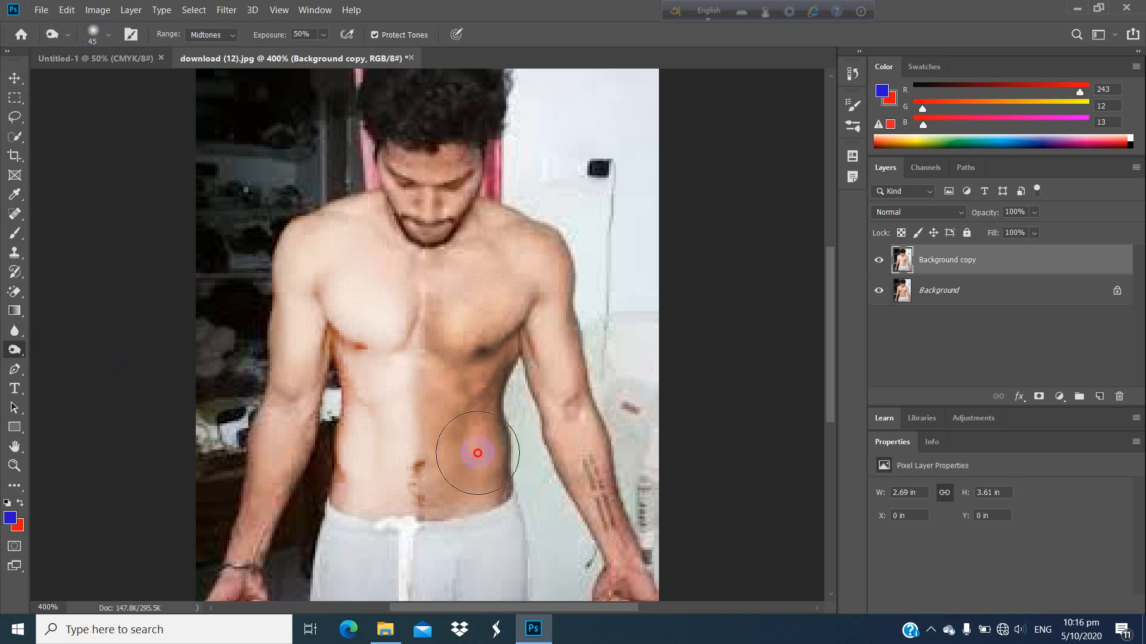
drag(477, 454, 465, 294)
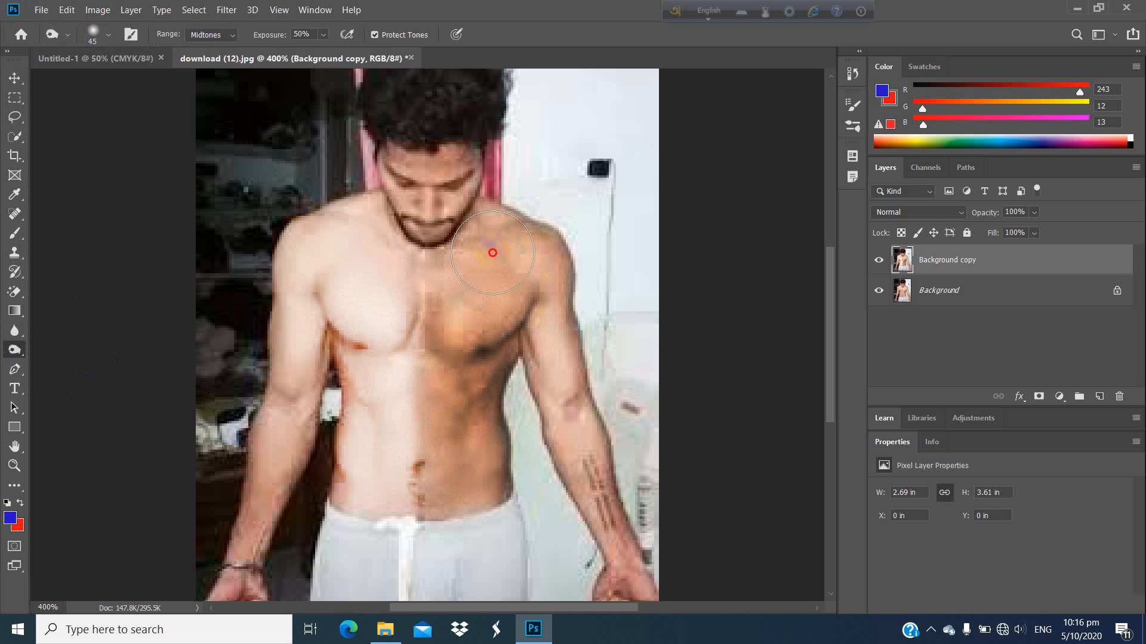
Step: Extend the Burn strokes over the head and the shoulder on the image's right side
scroll(459, 286, up, 2)
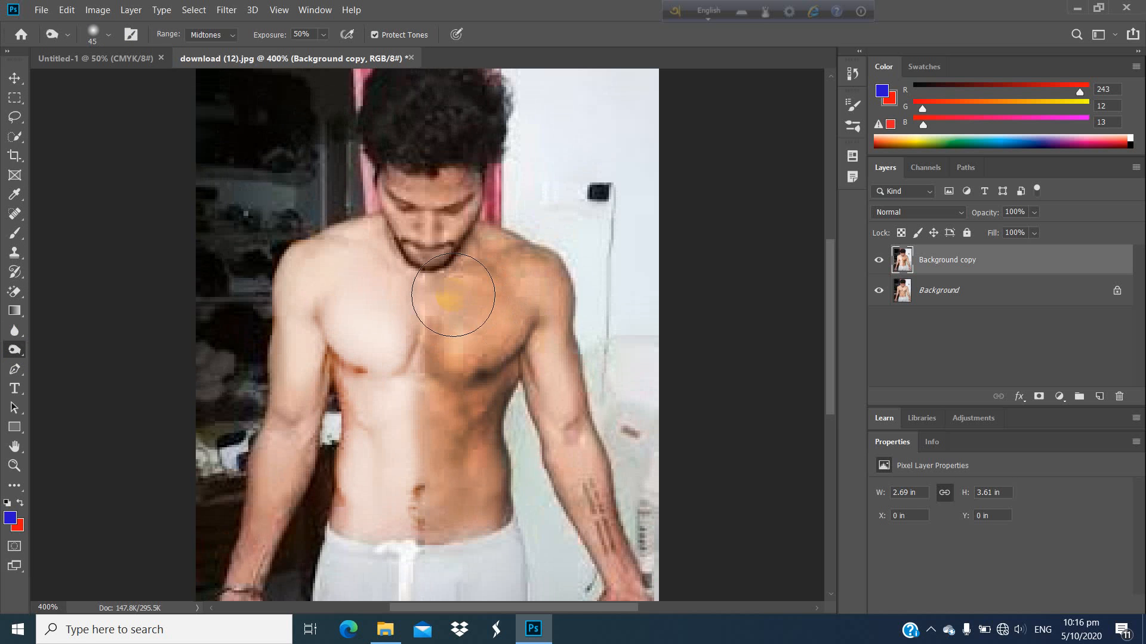
scroll(478, 286, up, 2)
mouse_move(448, 136)
mouse_down()
mouse_move(425, 127)
mouse_move(452, 130)
mouse_move(411, 128)
mouse_move(456, 127)
mouse_move(450, 140)
mouse_move(396, 130)
mouse_move(448, 137)
mouse_move(412, 159)
mouse_move(457, 145)
mouse_move(452, 167)
mouse_move(474, 208)
mouse_move(436, 184)
mouse_move(459, 170)
mouse_move(426, 170)
mouse_move(442, 177)
mouse_move(453, 222)
mouse_move(440, 186)
mouse_move(422, 177)
mouse_move(450, 180)
mouse_move(451, 201)
mouse_move(491, 238)
mouse_up()
scroll(451, 167, up, 2)
scroll(519, 320, down, 1)
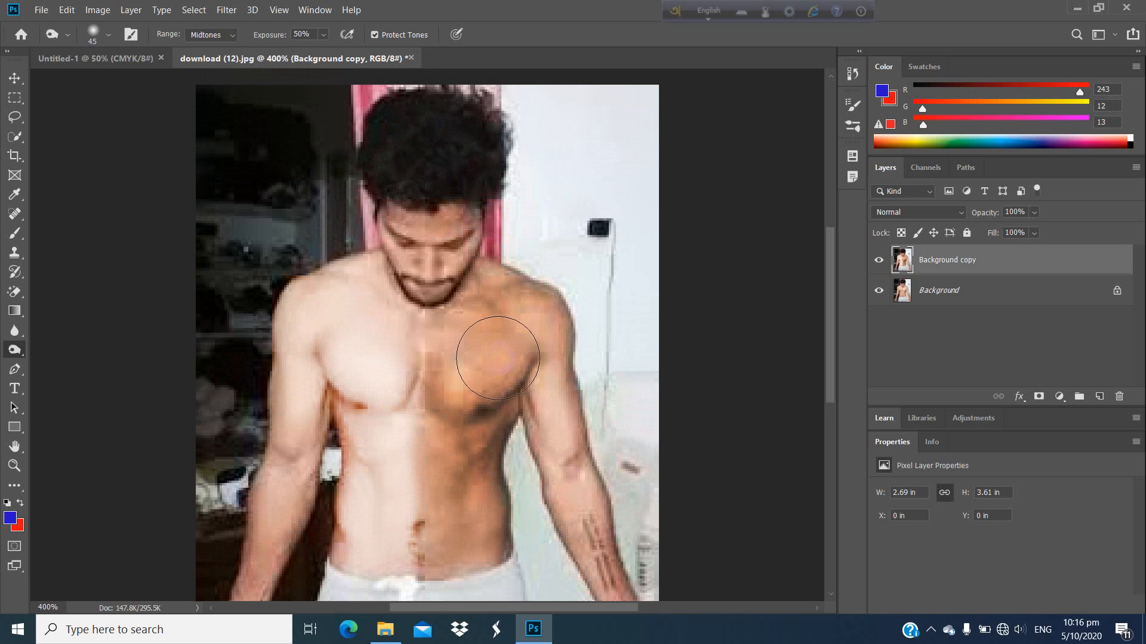
scroll(499, 358, down, 2)
Step: Switch back to the Dodge tool and lighten the man's face and the arm on the image's left side
click(22, 330)
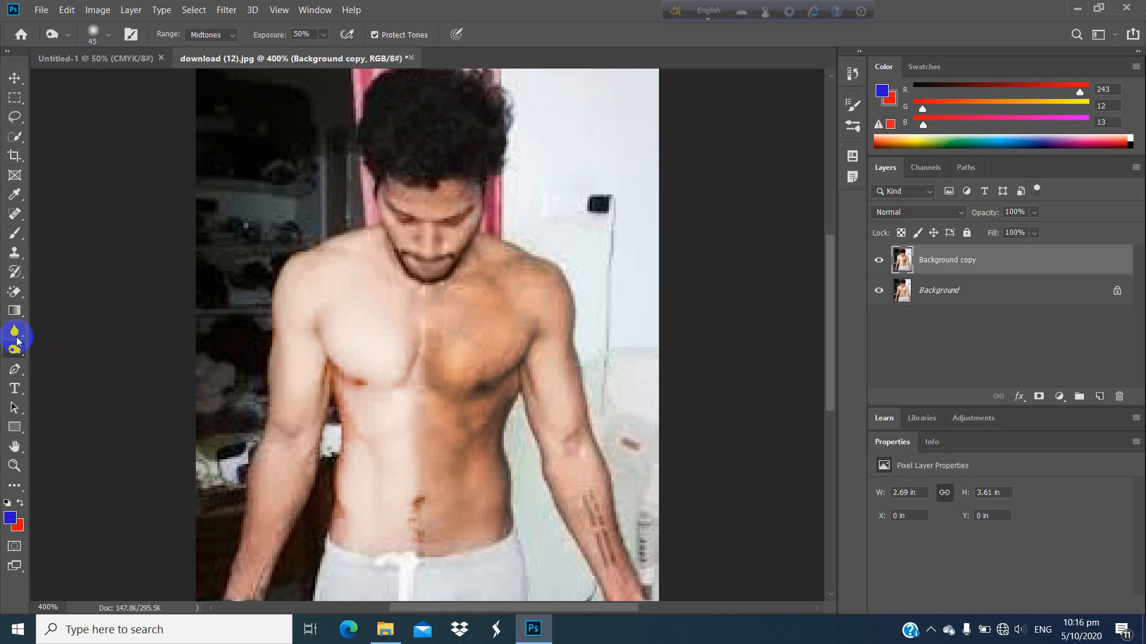
drag(20, 352, 81, 352)
mouse_move(351, 427)
mouse_down()
mouse_move(388, 245)
mouse_move(431, 203)
mouse_move(458, 231)
mouse_move(401, 252)
mouse_move(468, 223)
mouse_move(454, 256)
mouse_move(417, 277)
mouse_move(468, 235)
mouse_move(395, 274)
mouse_move(465, 225)
mouse_move(388, 248)
mouse_move(364, 203)
mouse_move(408, 254)
mouse_move(431, 239)
mouse_move(426, 212)
mouse_move(486, 210)
mouse_move(427, 213)
mouse_move(408, 234)
mouse_move(416, 253)
mouse_move(460, 237)
mouse_move(410, 286)
mouse_move(416, 223)
mouse_move(382, 271)
mouse_move(355, 236)
mouse_move(364, 295)
mouse_move(349, 265)
mouse_move(306, 381)
mouse_move(276, 528)
mouse_move(279, 351)
mouse_move(234, 575)
mouse_move(278, 514)
mouse_move(249, 579)
mouse_move(253, 545)
mouse_up()
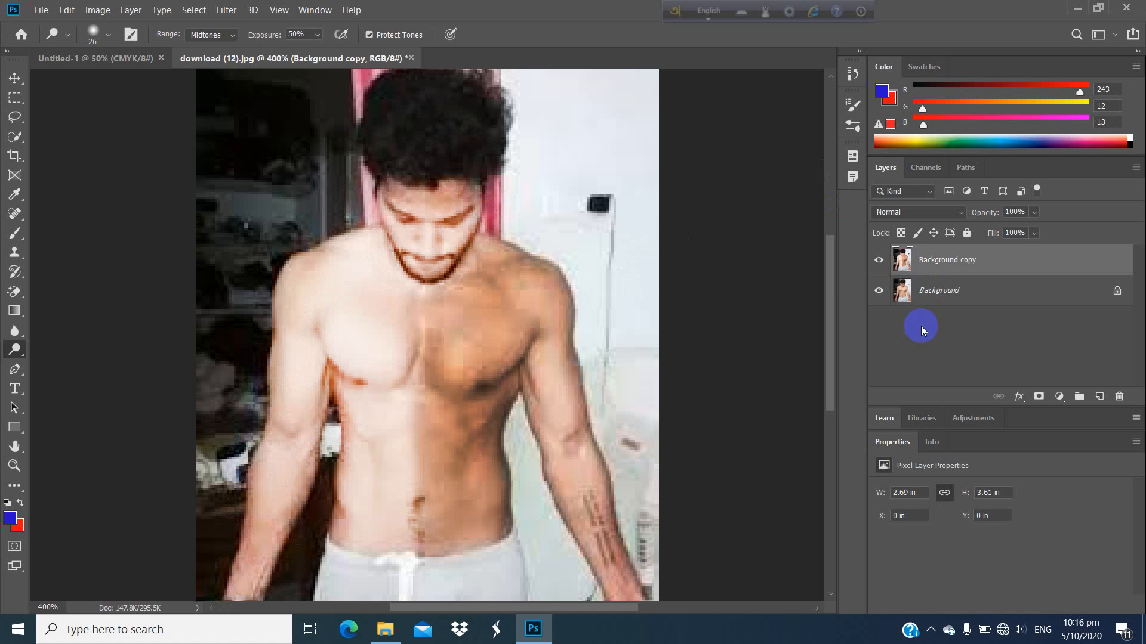
Step: Toggle the Background copy layer's visibility to compare the retouched image with the original
click(15, 77)
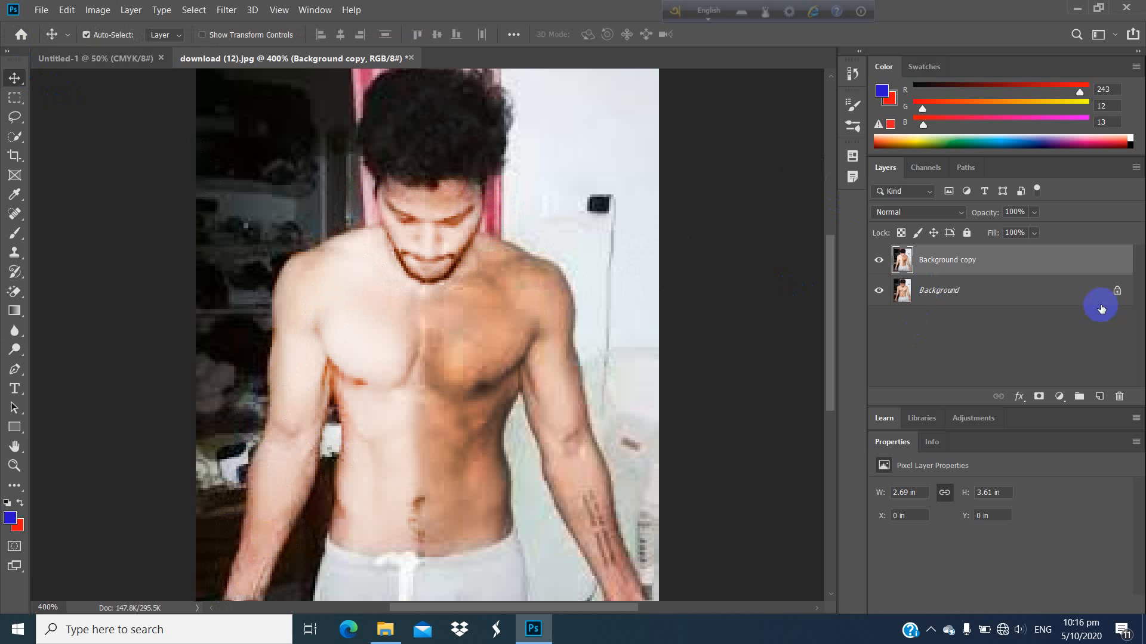
click(880, 261)
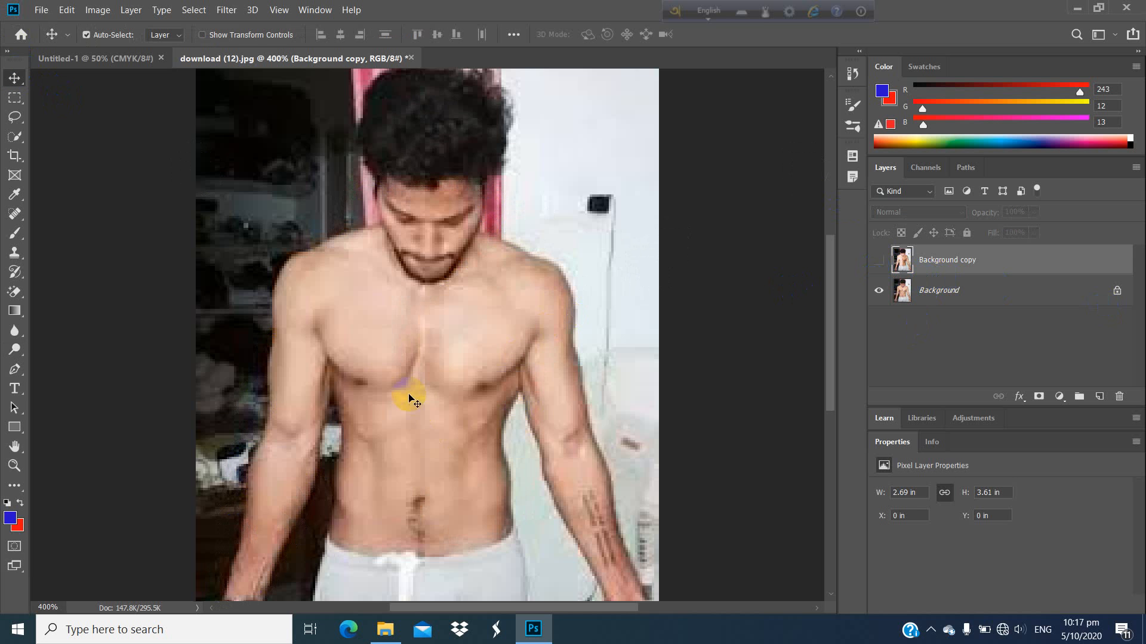
click(881, 261)
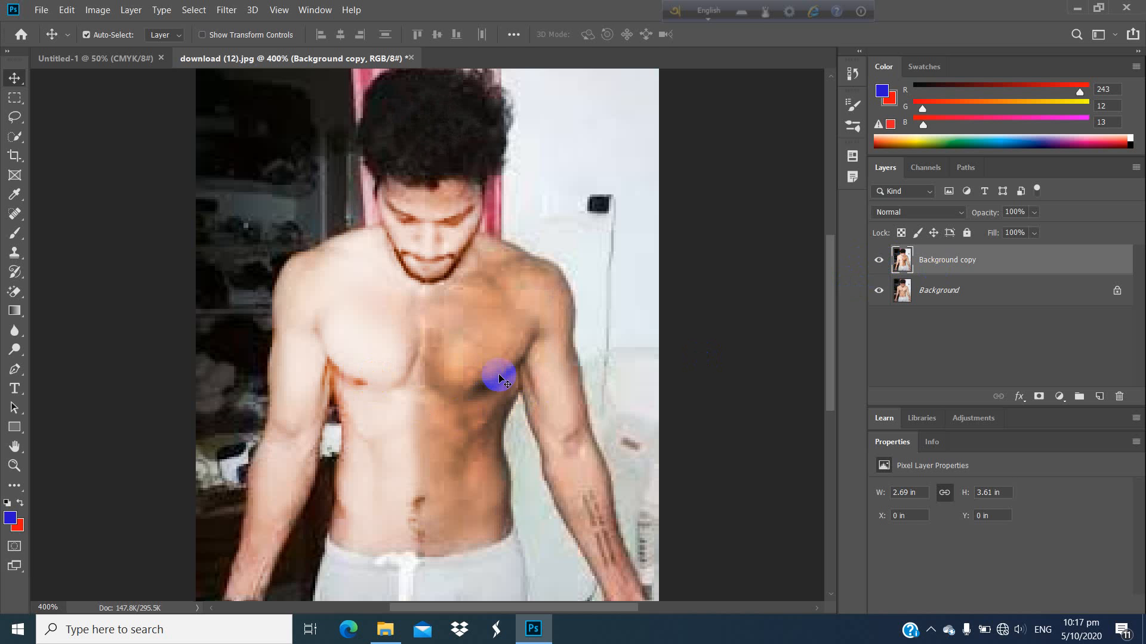
click(877, 261)
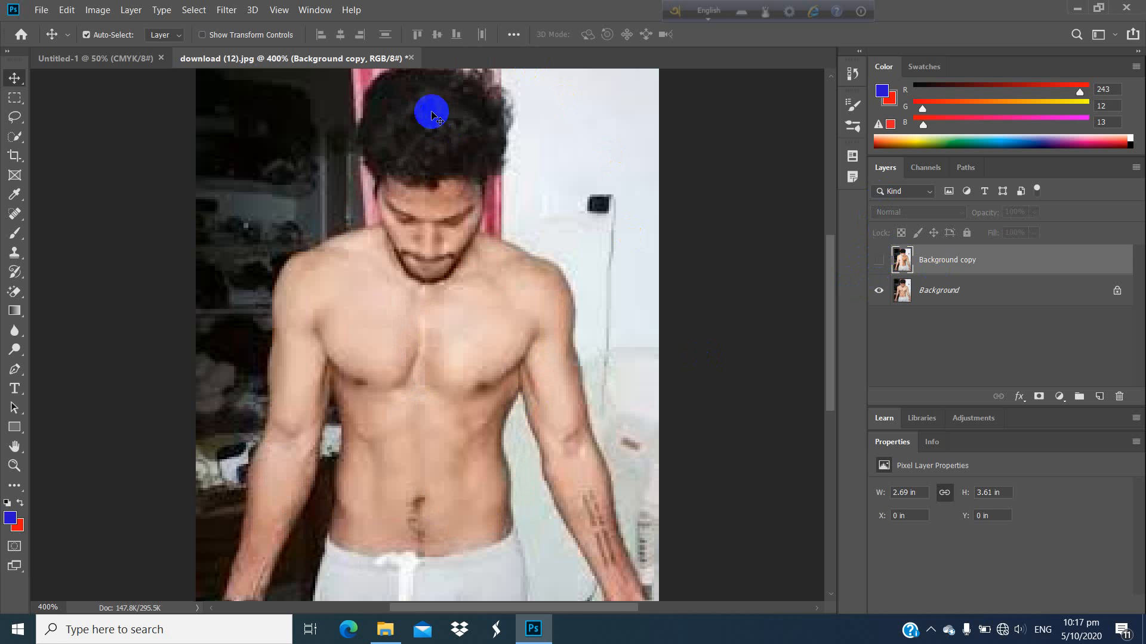
Step: Show the Background copy layer again and return to the Move tool
click(880, 261)
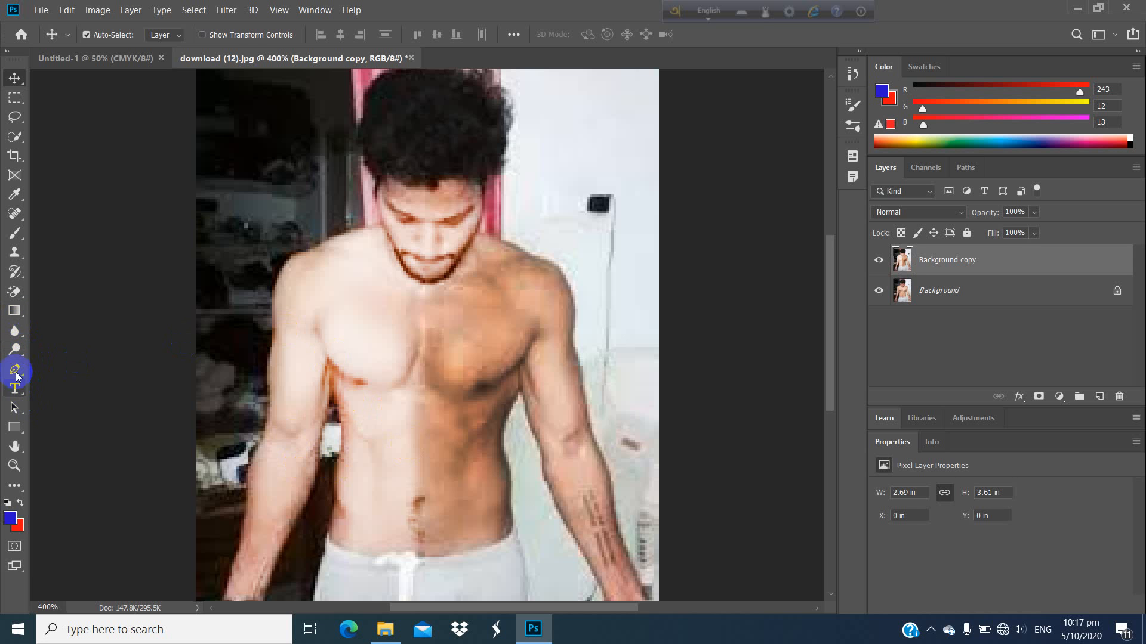
drag(17, 352, 44, 363)
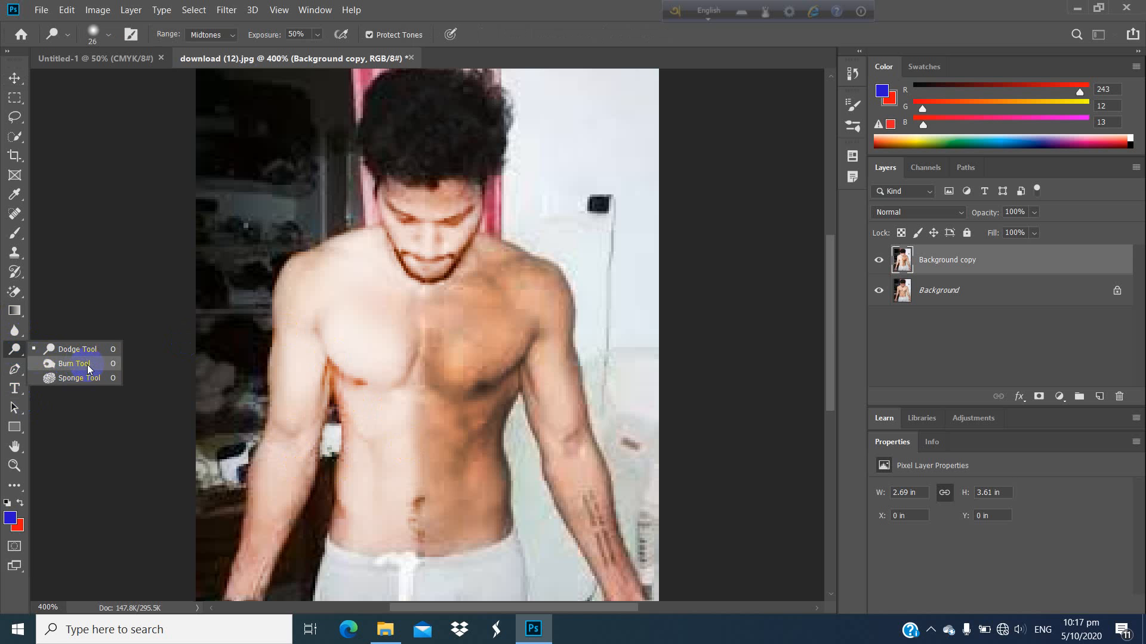
click(77, 365)
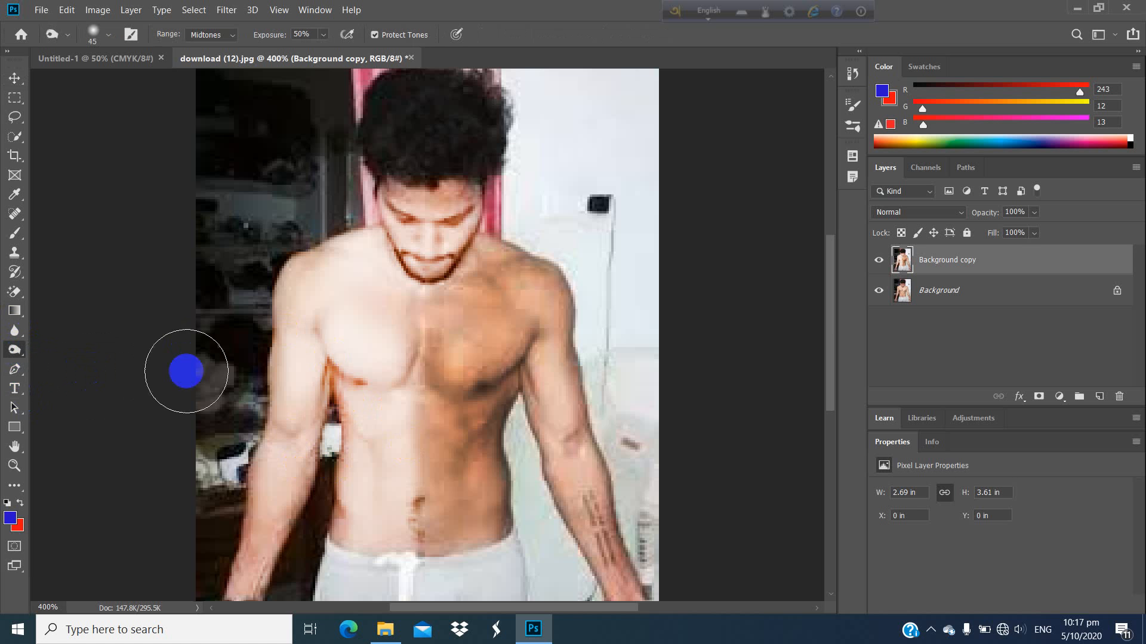
click(13, 79)
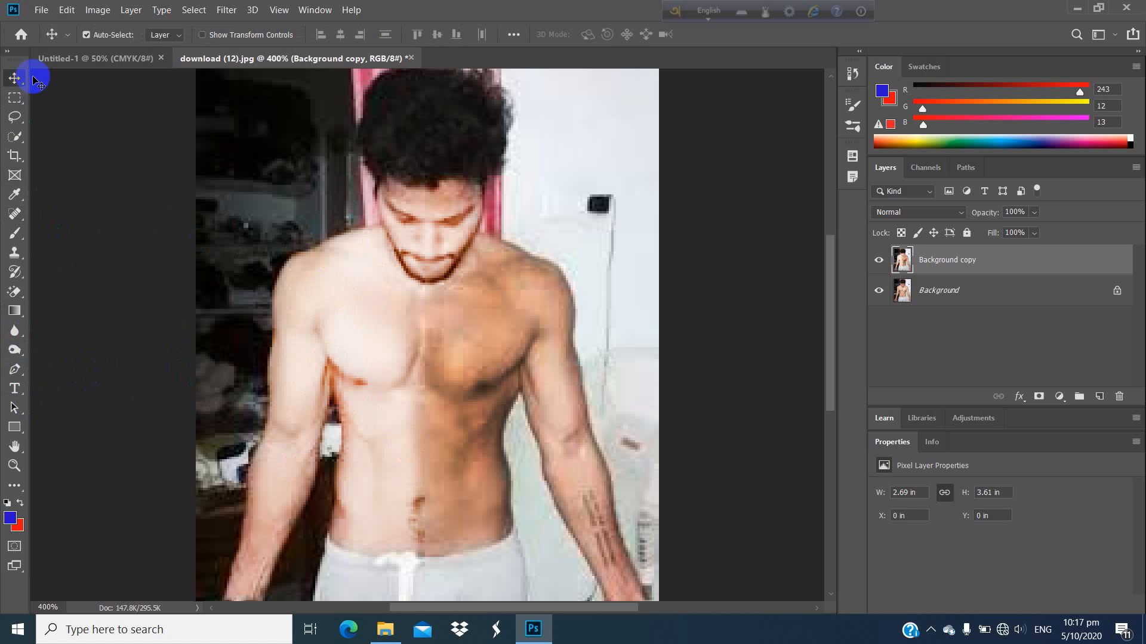
Step: Open the young-shirtless-man-flexing-his-muscles image from the Image photoshop folder
click(45, 11)
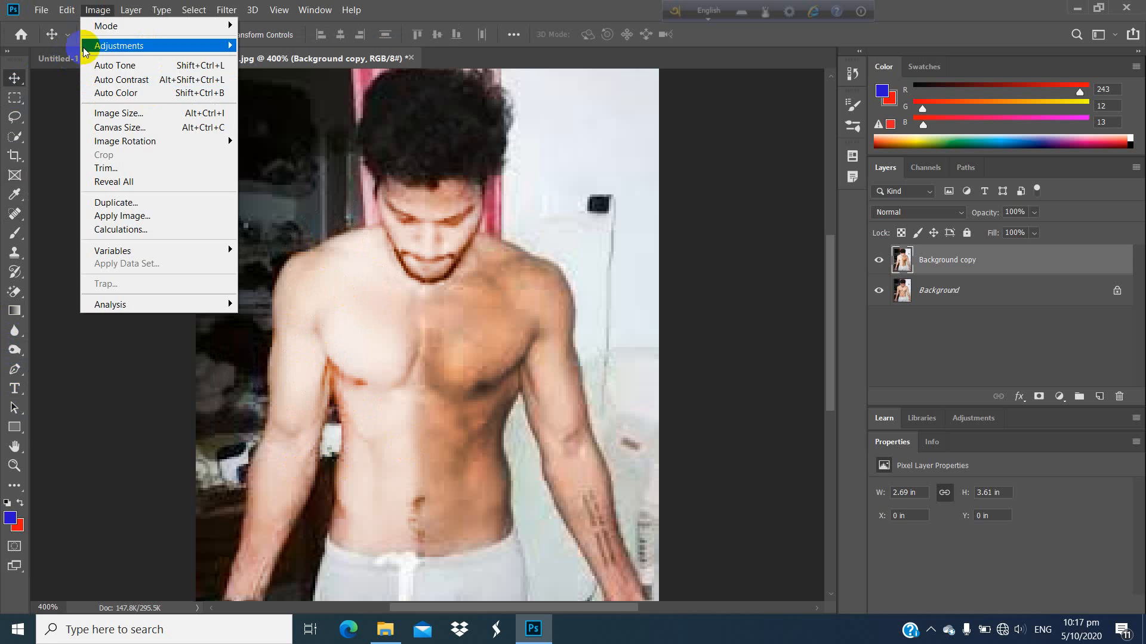
click(47, 39)
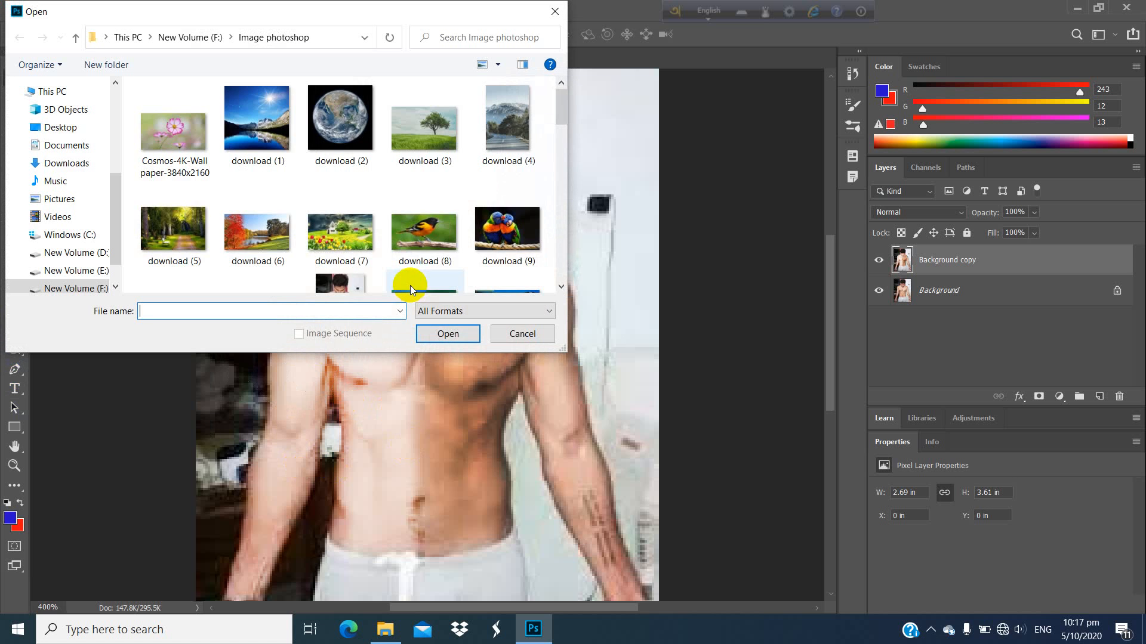
scroll(442, 173, down, 5)
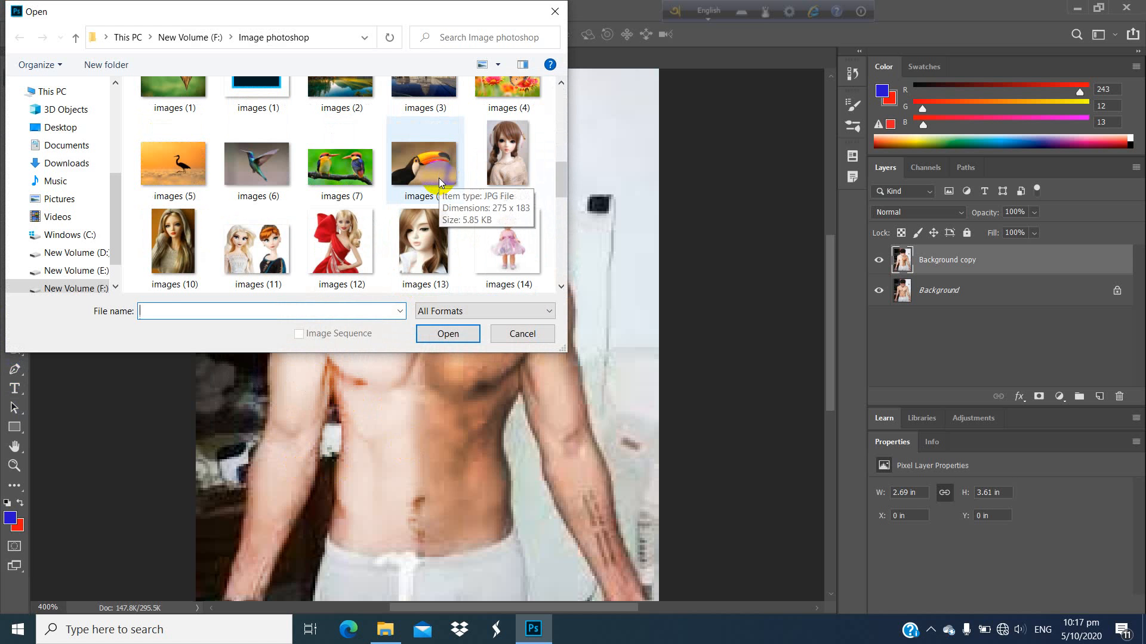
scroll(433, 249, down, 2)
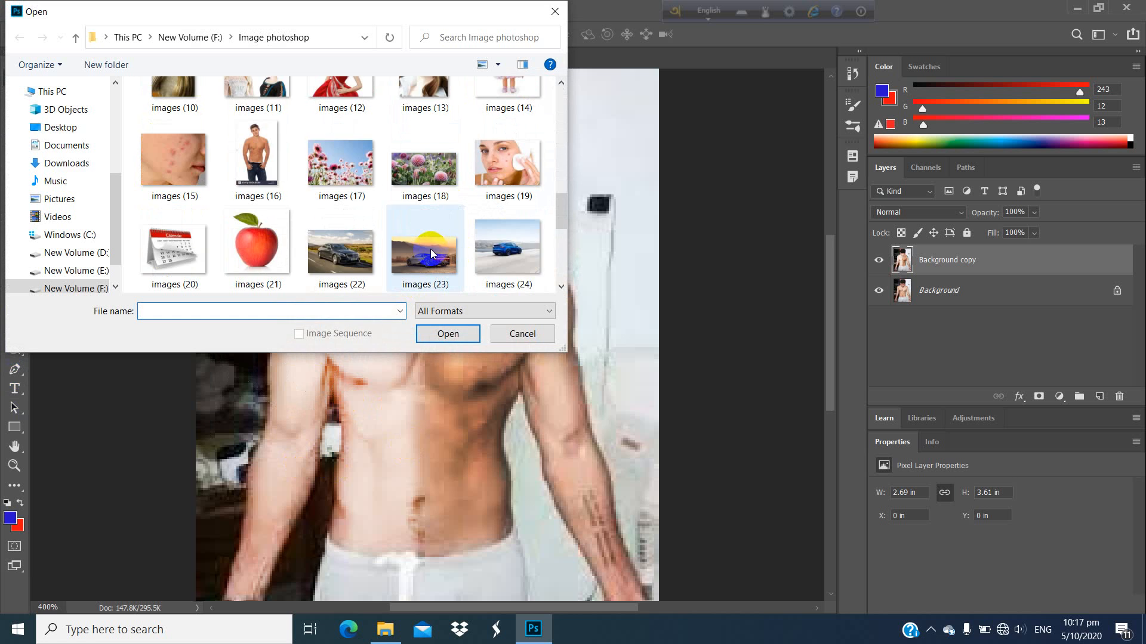
scroll(430, 249, down, 1)
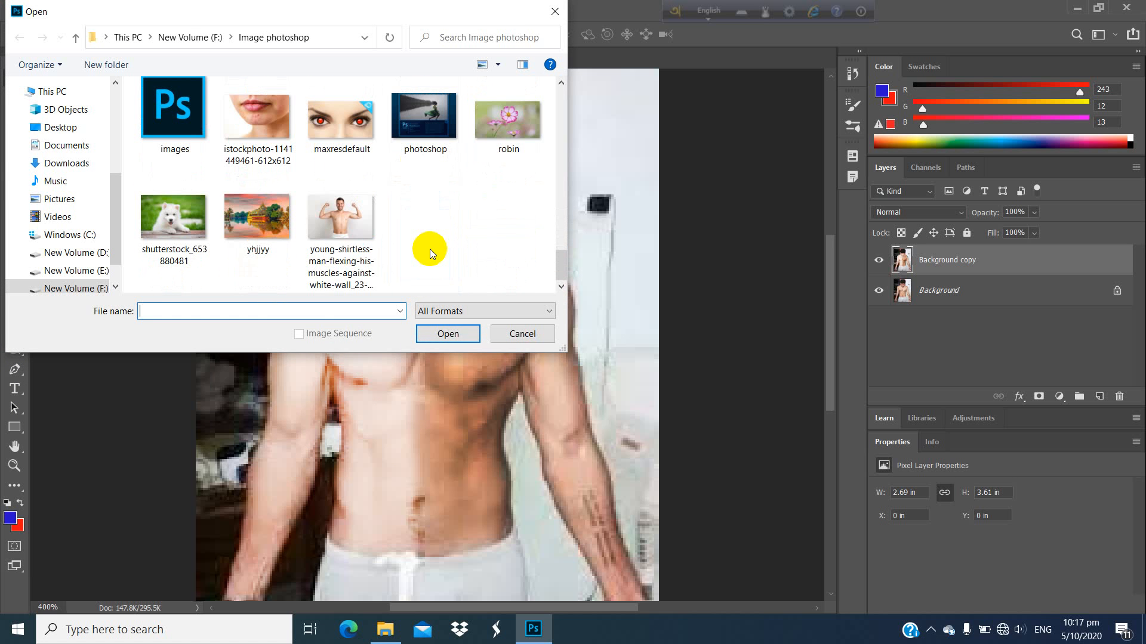
double_click(345, 238)
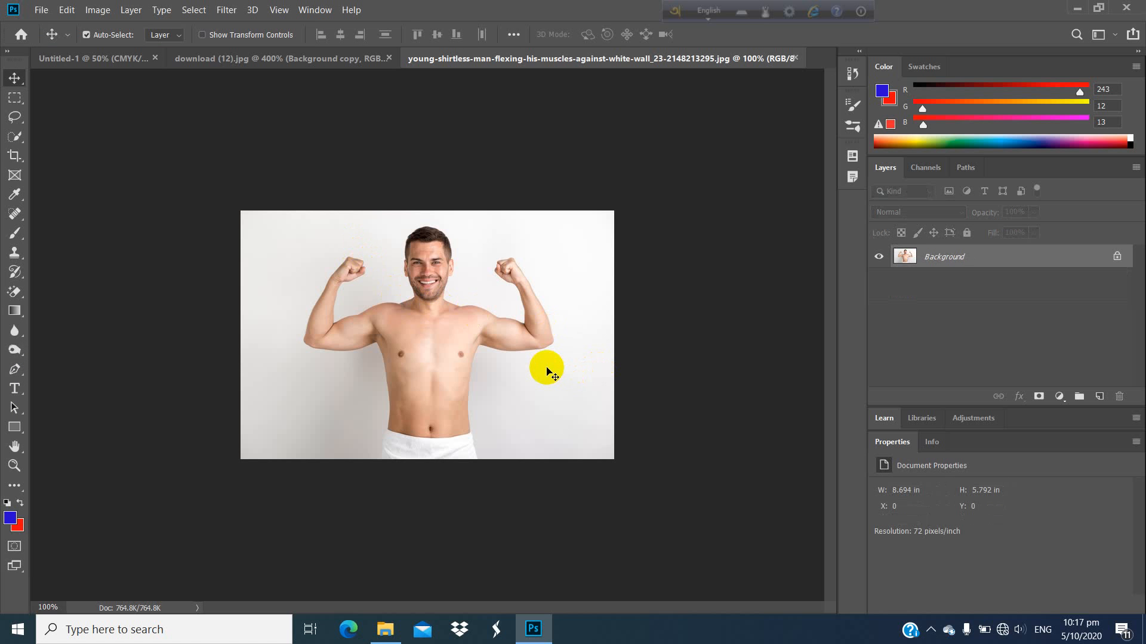
Step: Switch to the Dodge tool for retouching the flexing man's photo
key(ctrl+plus)
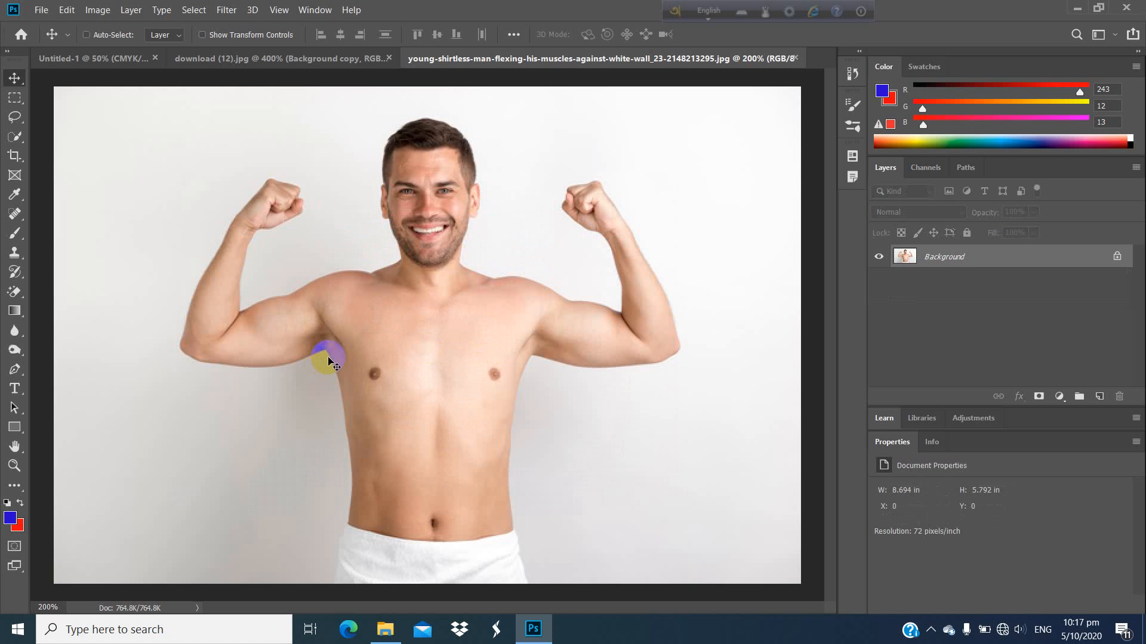
key(ctrl+plus)
scroll(323, 313, up, 3)
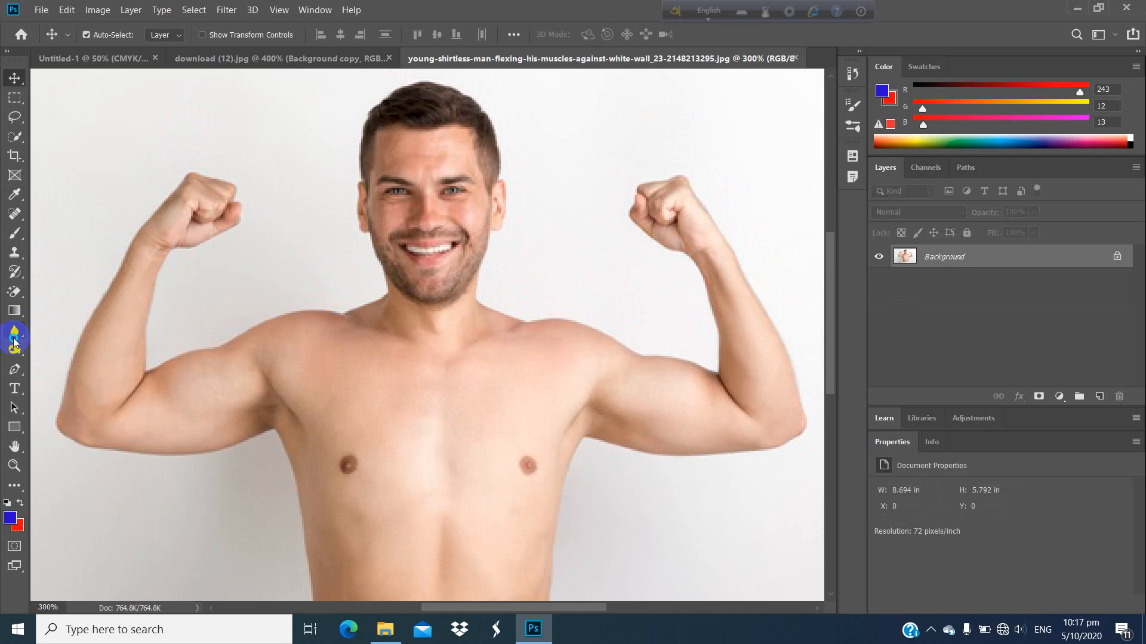
drag(14, 341, 82, 334)
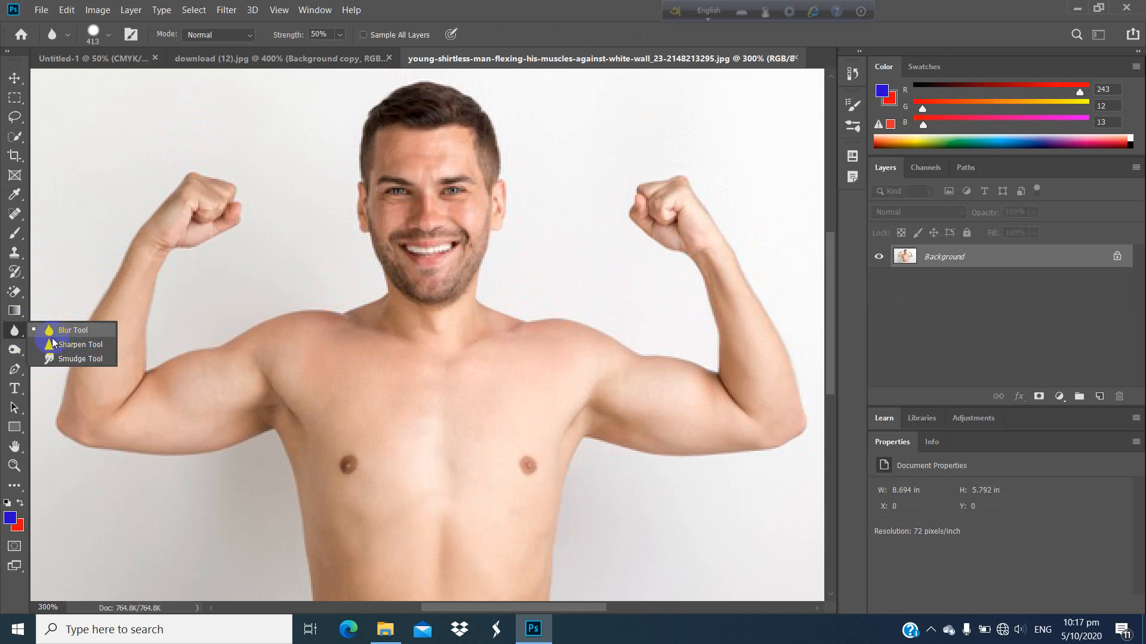
drag(12, 353, 65, 353)
mouse_move(335, 355)
mouse_down()
mouse_move(394, 312)
mouse_move(401, 361)
mouse_up()
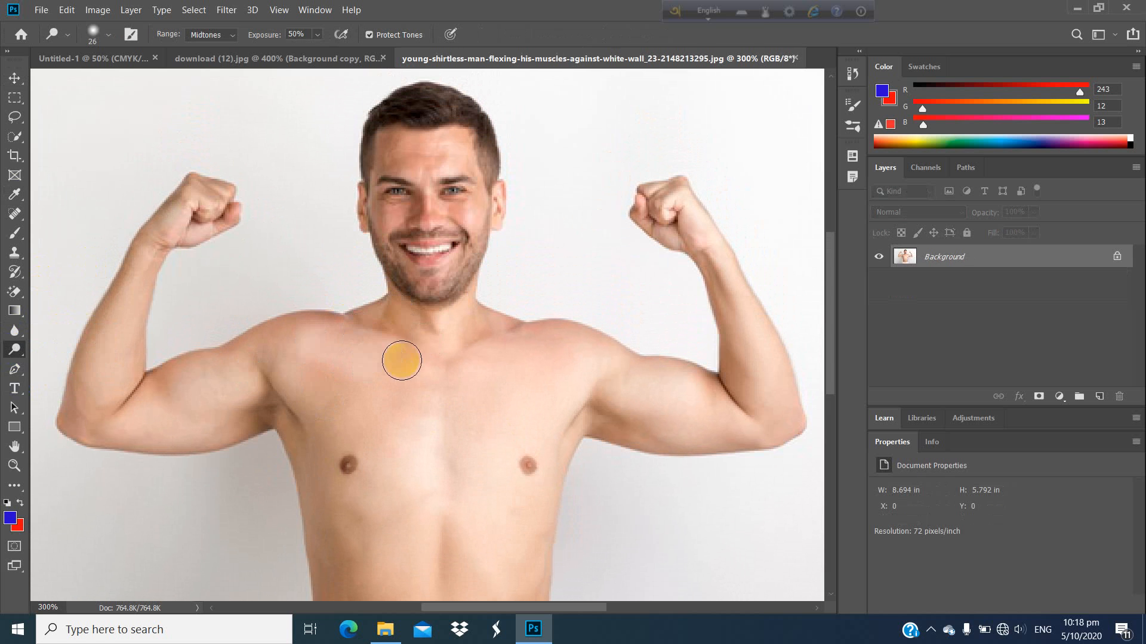
click(109, 39)
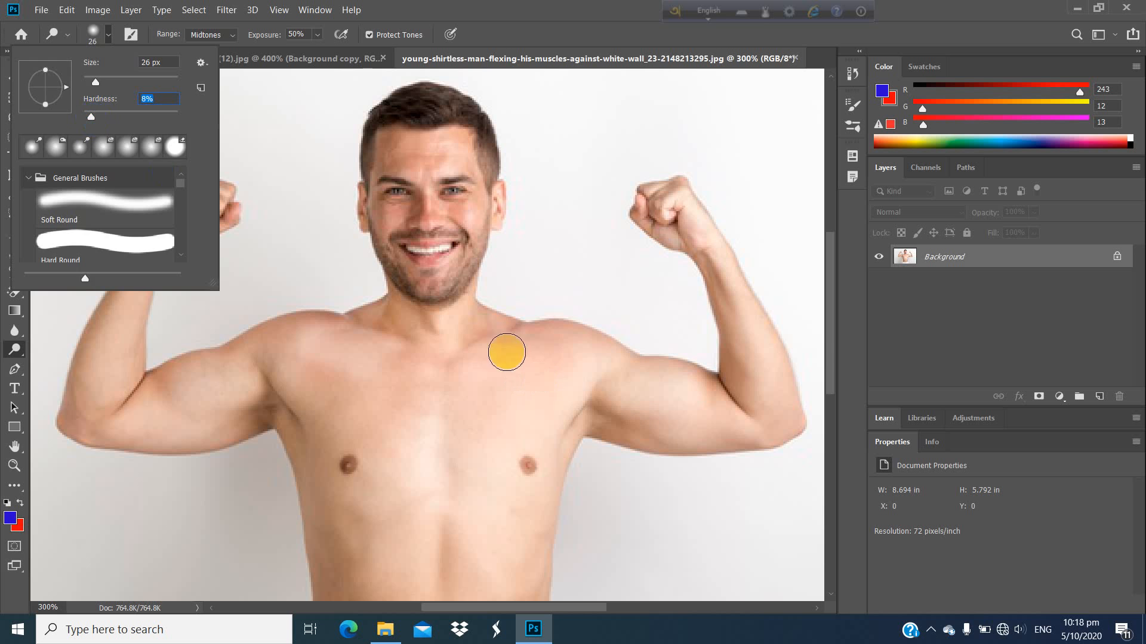
mouse_move(505, 351)
mouse_down()
mouse_move(402, 353)
mouse_move(297, 384)
mouse_move(194, 375)
mouse_up()
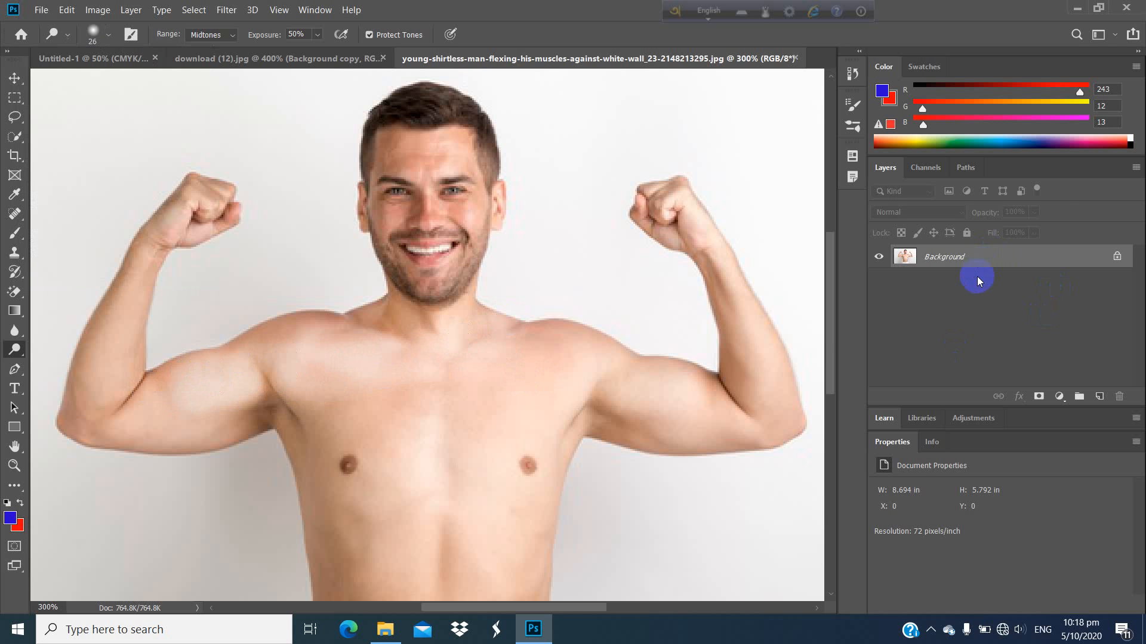
key(ctrl+z)
key(ctrl+z)
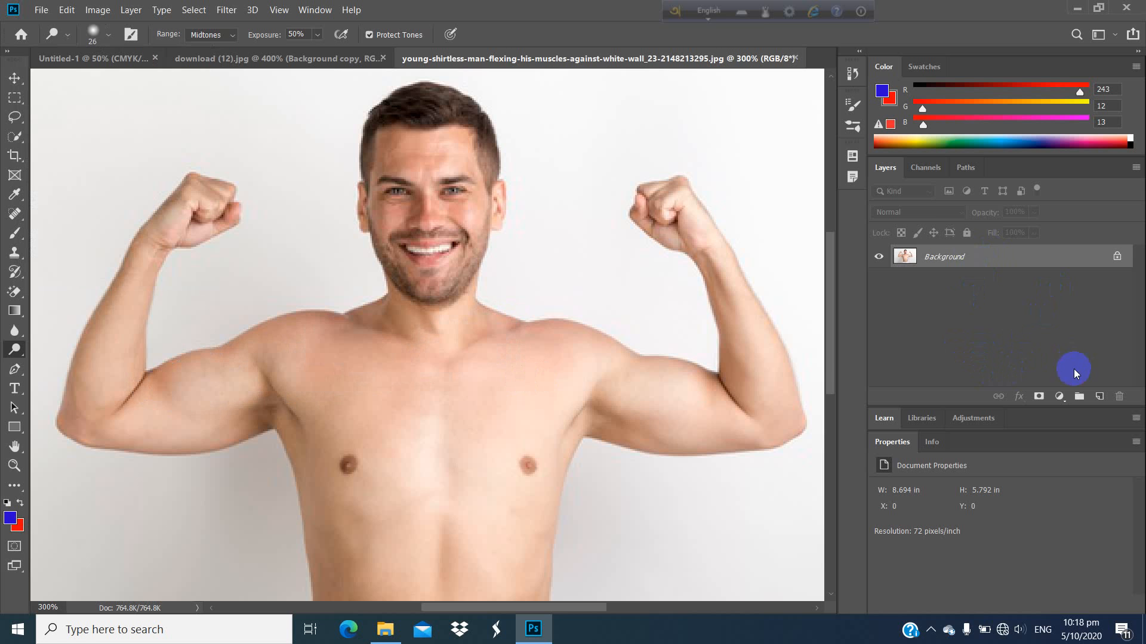
Step: Duplicate the Background layer and lighten the man's chest and upper abdomen on the copy using the Dodge tool at 50% exposure
drag(991, 261, 1099, 396)
mouse_move(287, 355)
mouse_down()
mouse_move(411, 308)
mouse_move(235, 381)
mouse_move(300, 405)
mouse_move(431, 383)
mouse_move(396, 408)
mouse_move(405, 372)
mouse_move(353, 369)
mouse_move(339, 349)
mouse_move(519, 329)
mouse_move(388, 347)
mouse_move(610, 344)
mouse_move(413, 362)
mouse_move(534, 385)
mouse_move(333, 439)
mouse_move(321, 405)
mouse_move(321, 562)
mouse_move(295, 447)
mouse_move(260, 401)
mouse_move(221, 423)
mouse_move(288, 408)
mouse_move(260, 408)
mouse_move(609, 397)
mouse_move(605, 418)
mouse_move(541, 434)
mouse_move(572, 438)
mouse_move(454, 488)
mouse_move(404, 530)
mouse_move(315, 527)
mouse_move(348, 476)
mouse_move(373, 519)
mouse_move(372, 425)
mouse_move(379, 548)
mouse_up()
scroll(383, 466, down, 2)
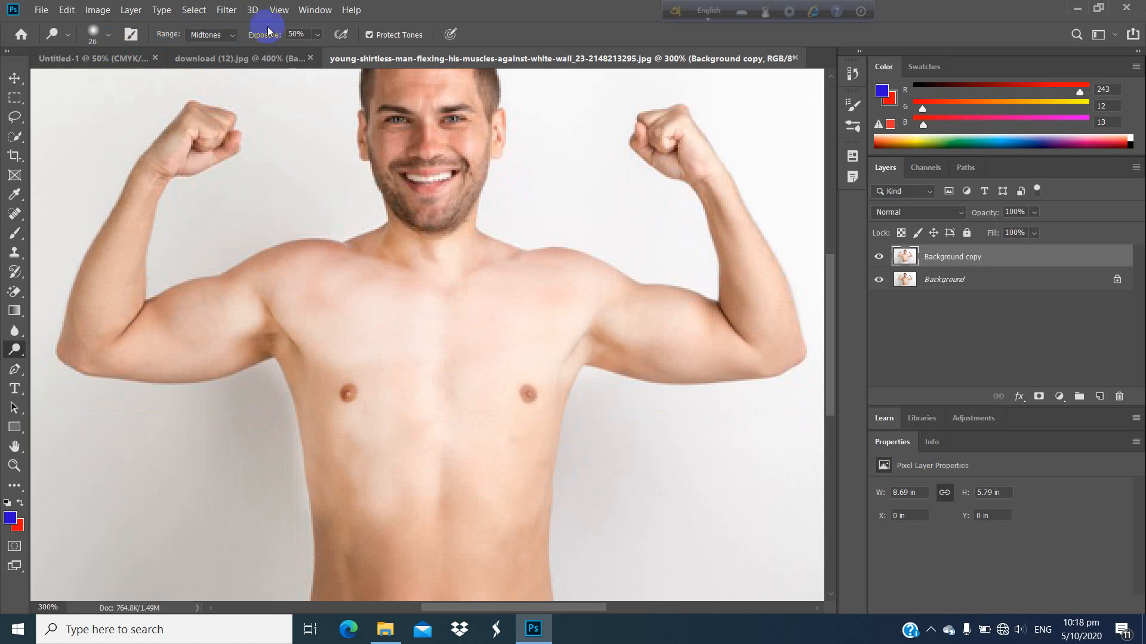
Step: Set the Dodge exposure to 4% and gently lighten the abdomen and the arm on the image's left side
click(266, 37)
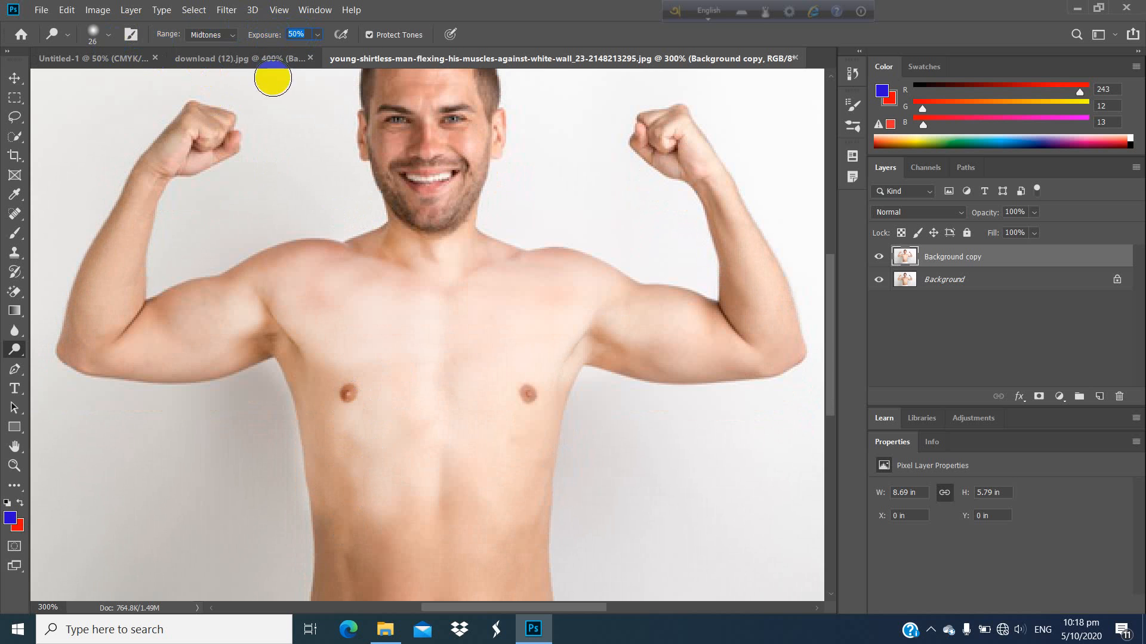
text(04)
mouse_move(490, 534)
mouse_down()
mouse_move(436, 526)
mouse_move(447, 553)
mouse_move(452, 498)
mouse_move(395, 538)
mouse_move(393, 440)
mouse_move(367, 546)
mouse_move(342, 527)
mouse_move(316, 545)
mouse_move(316, 464)
mouse_move(319, 573)
mouse_move(343, 595)
mouse_move(350, 553)
mouse_up()
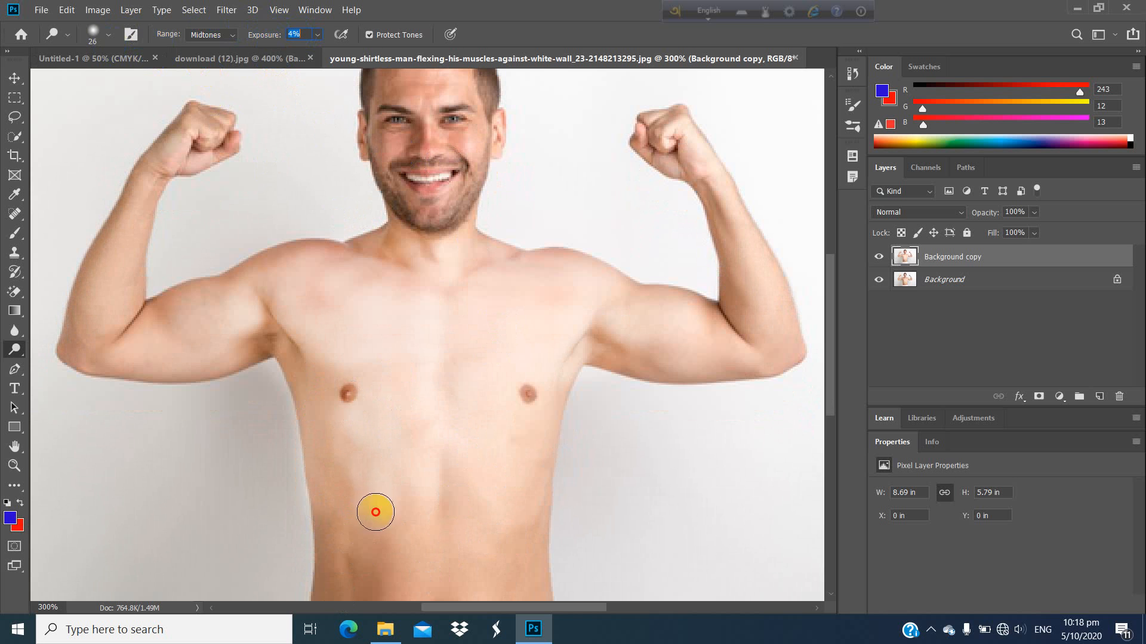
mouse_move(375, 512)
mouse_down()
mouse_move(445, 516)
mouse_move(414, 524)
mouse_move(448, 480)
mouse_move(457, 487)
mouse_move(444, 548)
mouse_move(369, 484)
mouse_move(384, 583)
mouse_move(335, 570)
mouse_move(364, 504)
mouse_move(390, 489)
mouse_move(362, 456)
mouse_move(340, 568)
mouse_move(348, 448)
mouse_move(342, 535)
mouse_move(336, 490)
mouse_move(368, 482)
mouse_move(383, 527)
mouse_move(368, 498)
mouse_move(357, 532)
mouse_up()
scroll(388, 486, down, 3)
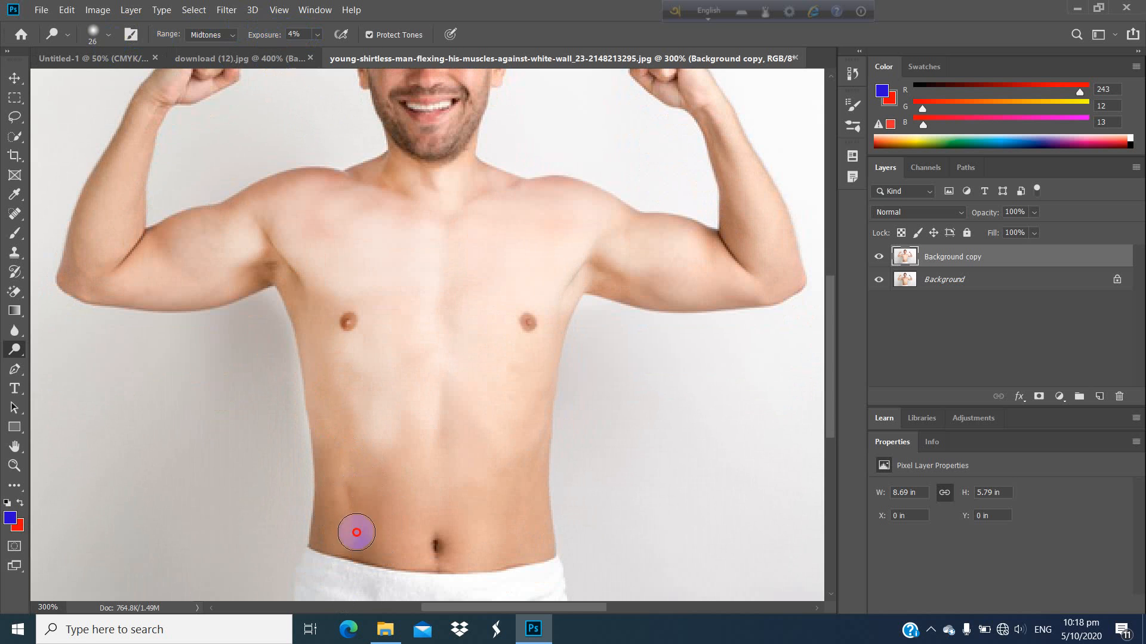
mouse_move(370, 479)
mouse_down()
mouse_move(359, 555)
mouse_move(392, 435)
mouse_move(428, 482)
mouse_move(441, 478)
mouse_move(507, 542)
mouse_move(546, 514)
mouse_move(535, 607)
mouse_move(524, 455)
mouse_move(485, 465)
mouse_move(437, 603)
mouse_move(409, 529)
mouse_move(396, 558)
mouse_move(392, 497)
mouse_move(365, 499)
mouse_move(368, 541)
mouse_move(379, 461)
mouse_move(350, 555)
mouse_move(328, 448)
mouse_move(311, 551)
mouse_move(335, 400)
mouse_move(334, 532)
mouse_move(377, 335)
mouse_move(350, 209)
mouse_move(143, 281)
mouse_move(224, 278)
mouse_move(138, 304)
mouse_move(190, 316)
mouse_move(292, 311)
mouse_move(212, 311)
mouse_move(120, 258)
mouse_move(140, 201)
mouse_move(140, 140)
mouse_move(116, 196)
mouse_move(187, 102)
mouse_move(158, 118)
mouse_move(197, 86)
mouse_move(114, 157)
mouse_move(205, 92)
mouse_move(154, 135)
mouse_move(91, 220)
mouse_move(71, 313)
mouse_move(108, 207)
mouse_move(80, 305)
mouse_move(112, 271)
mouse_up()
scroll(394, 361, up, 1)
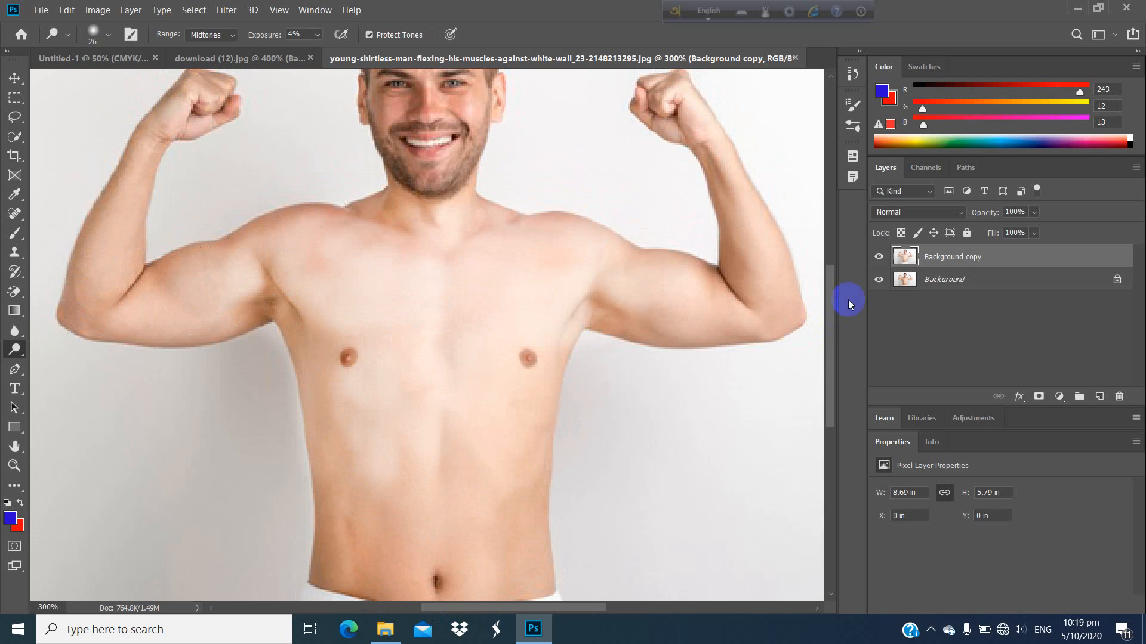
Step: Toggle the Background copy layer's visibility to compare the lightened skin with the original photo
click(879, 259)
click(880, 260)
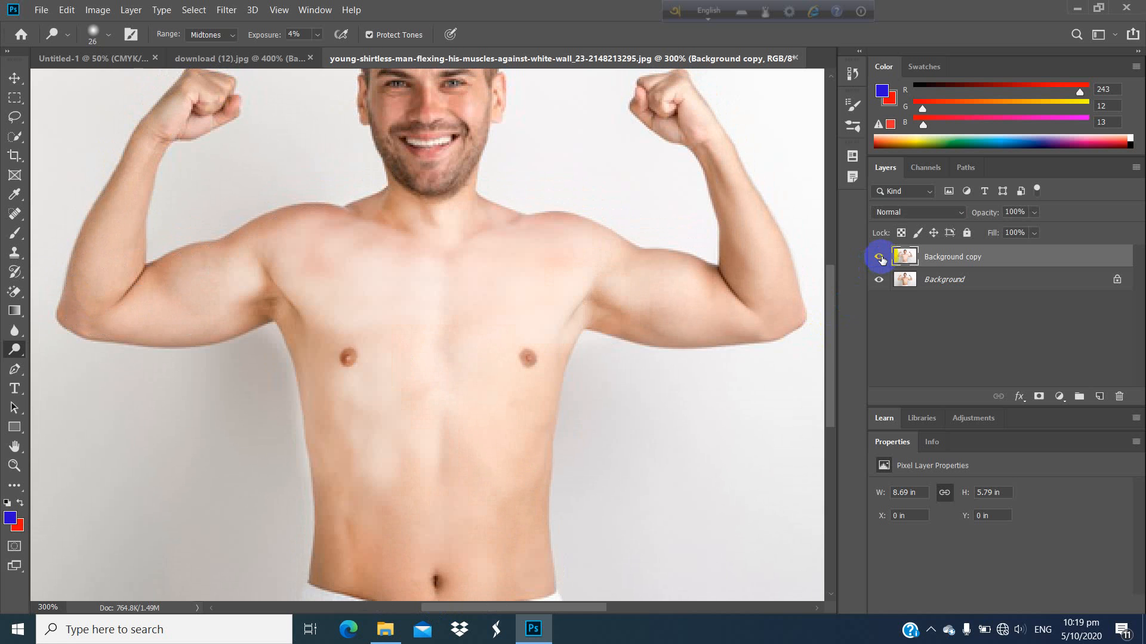
click(882, 261)
click(880, 257)
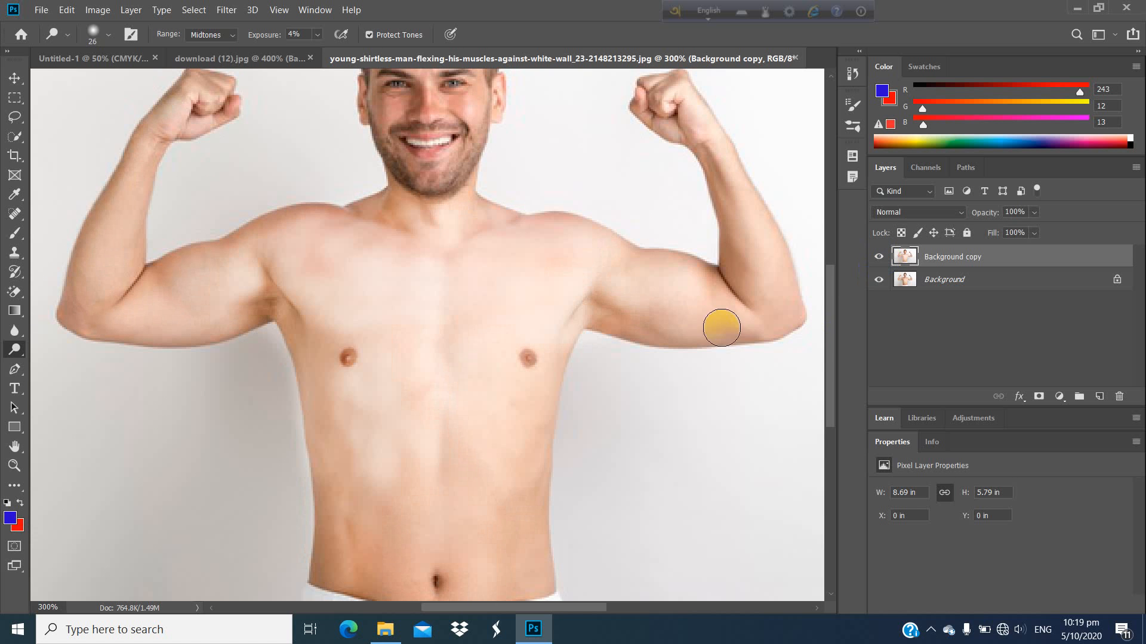
Step: Lighten the chest and shoulder area on the image's right side with further Dodge strokes
mouse_move(602, 295)
mouse_down()
mouse_move(587, 327)
mouse_move(761, 300)
mouse_move(740, 279)
mouse_move(551, 282)
mouse_move(685, 264)
mouse_move(545, 249)
mouse_move(675, 104)
mouse_move(694, 109)
mouse_move(677, 102)
mouse_move(743, 156)
mouse_move(787, 241)
mouse_move(747, 193)
mouse_move(781, 274)
mouse_move(774, 252)
mouse_move(759, 306)
mouse_move(630, 310)
mouse_move(708, 322)
mouse_move(525, 325)
mouse_up()
scroll(519, 332, up, 2)
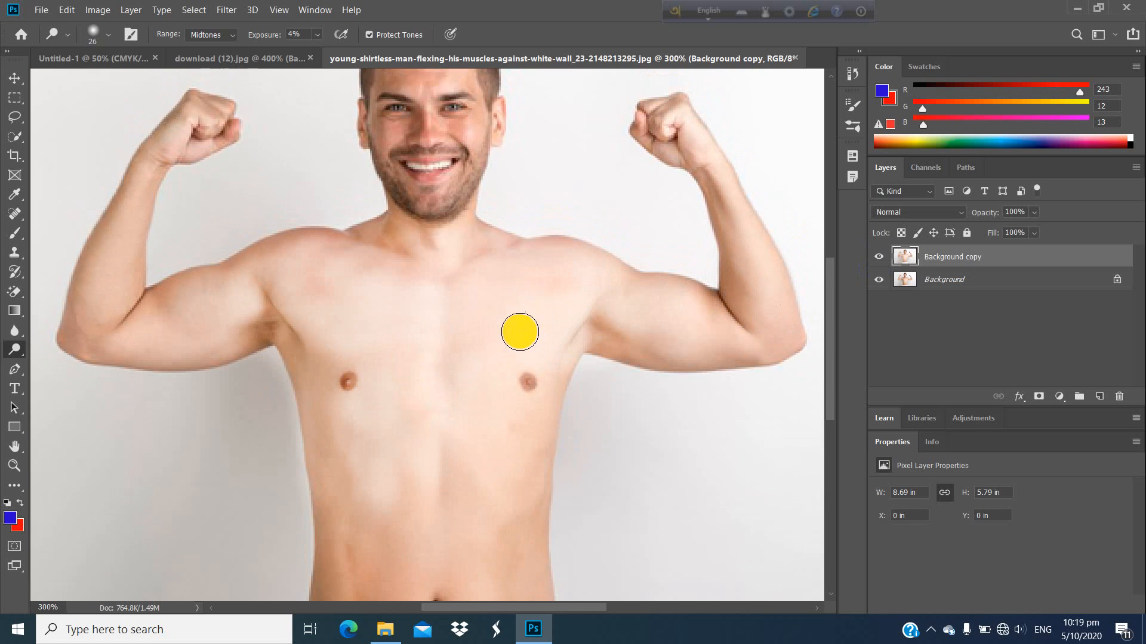
scroll(512, 332, up, 1)
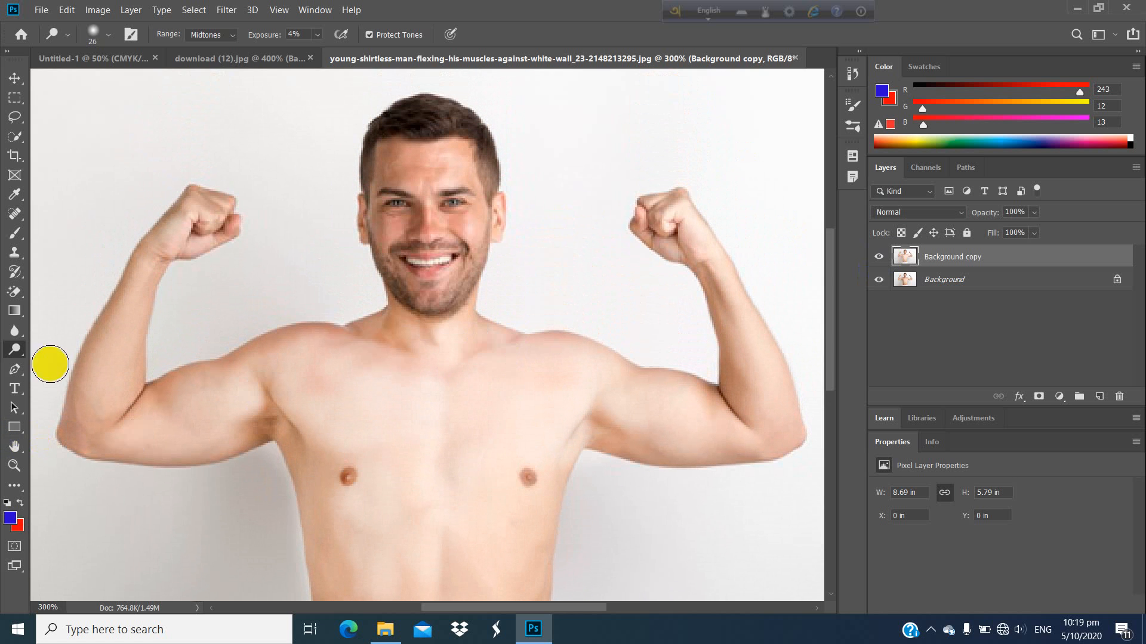
Step: Switch to the Burn tool and set its brush size to 12 px
click(13, 351)
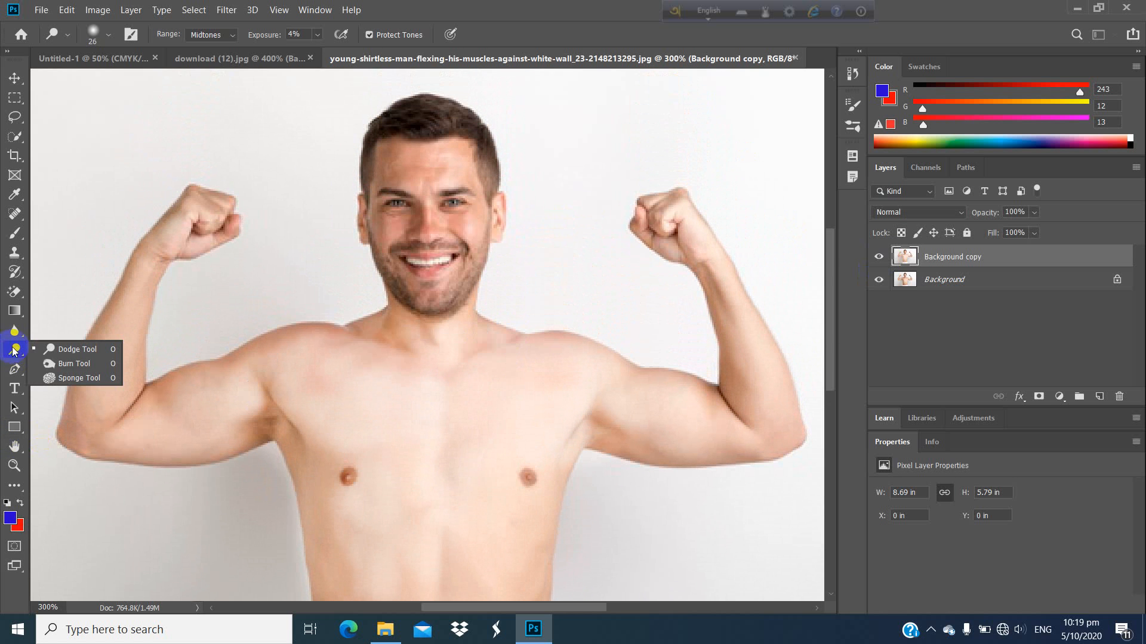
click(69, 365)
scroll(484, 188, up, 1)
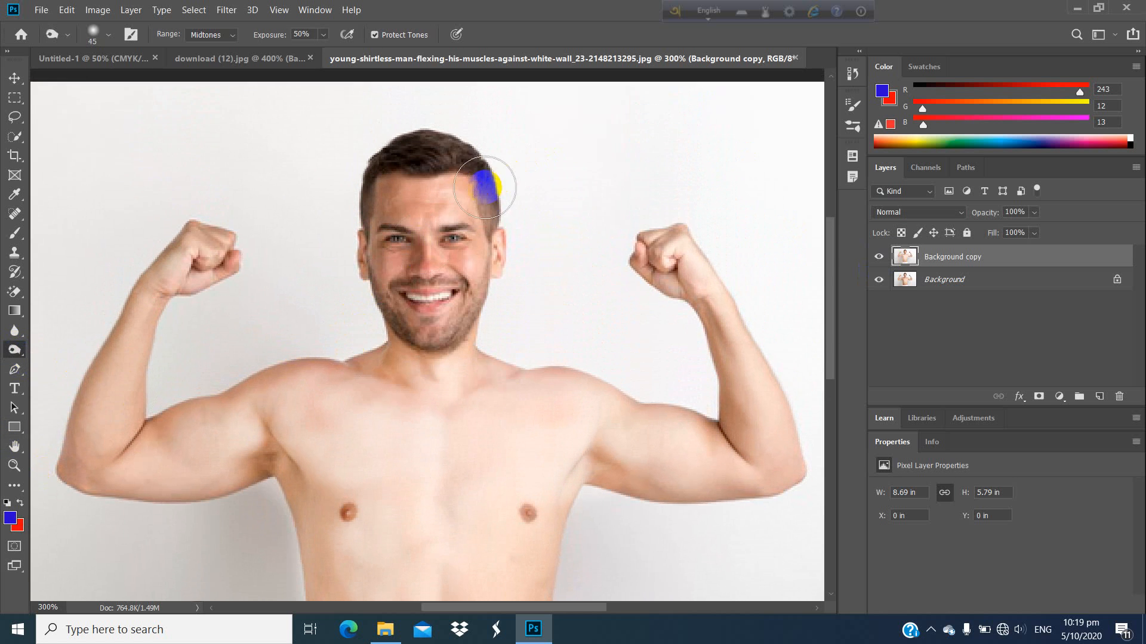
click(107, 36)
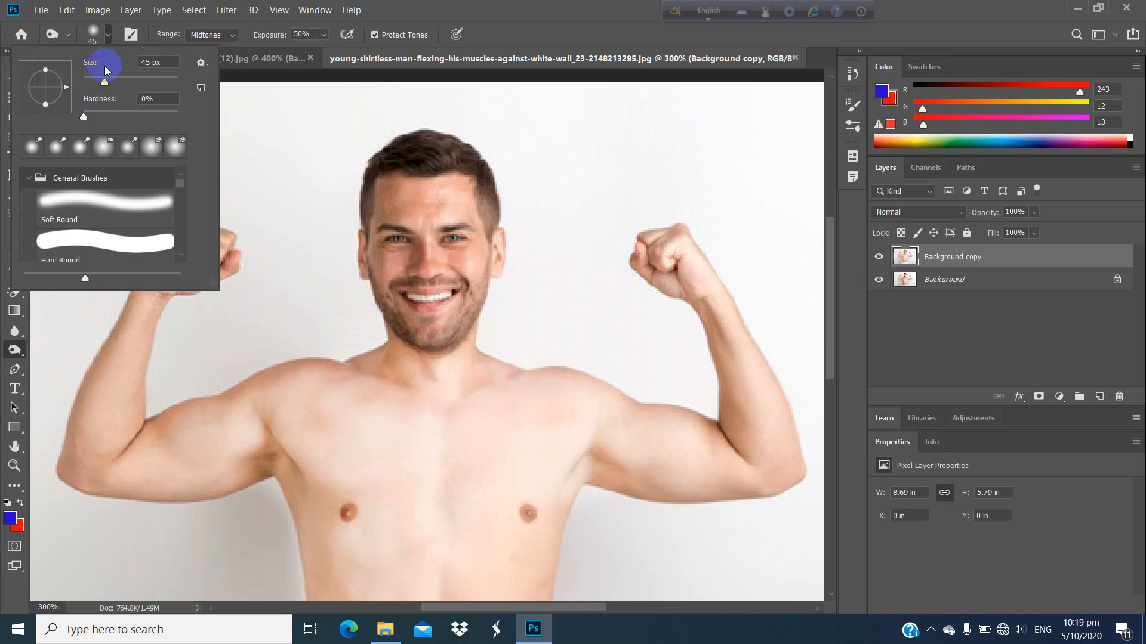
drag(90, 85, 88, 83)
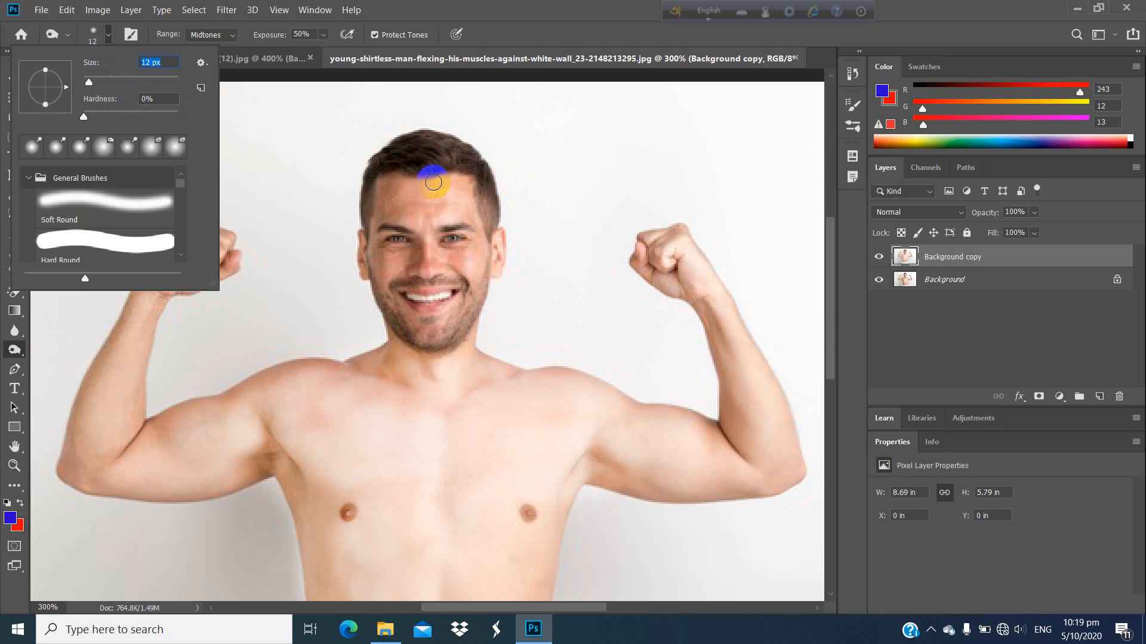
click(437, 188)
Step: Darken the man's hair with Burn strokes across the top and both sides of his head
key(ctrl+plus)
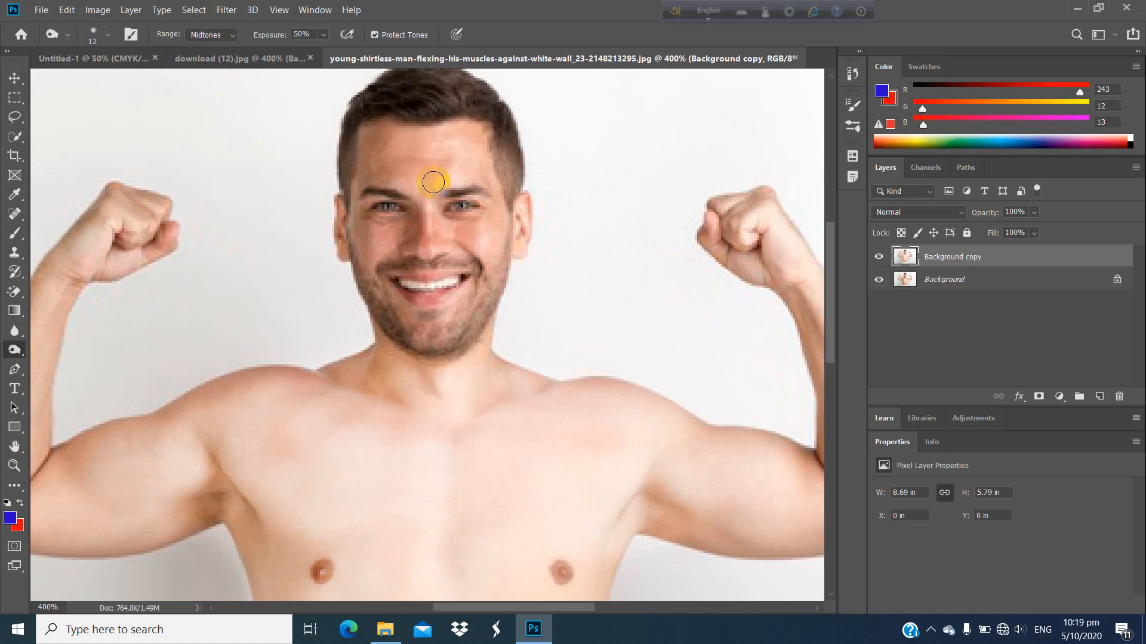
scroll(436, 180, up, 2)
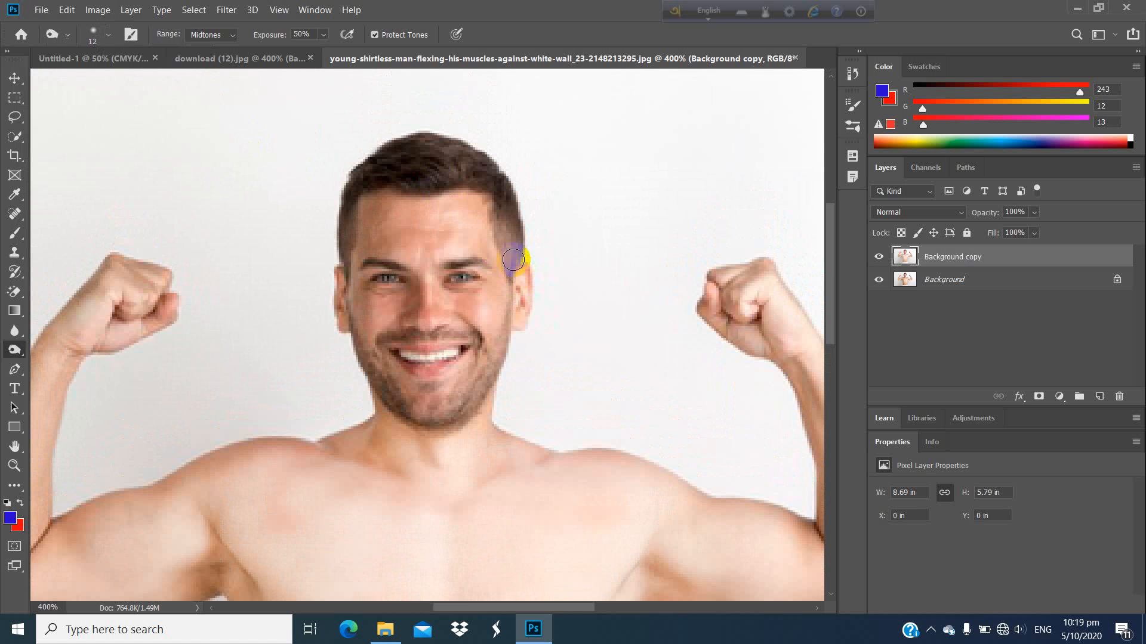
mouse_move(512, 244)
mouse_down()
mouse_move(499, 218)
mouse_move(510, 261)
mouse_move(517, 227)
mouse_move(506, 186)
mouse_move(512, 258)
mouse_move(487, 179)
mouse_move(435, 171)
mouse_move(494, 177)
mouse_move(455, 154)
mouse_move(491, 171)
mouse_move(433, 144)
mouse_move(418, 142)
mouse_move(460, 161)
mouse_move(405, 163)
mouse_move(465, 169)
mouse_move(417, 175)
mouse_move(467, 174)
mouse_move(413, 154)
mouse_move(364, 179)
mouse_move(407, 149)
mouse_move(395, 152)
mouse_move(355, 181)
mouse_move(341, 244)
mouse_move(345, 204)
mouse_move(353, 230)
mouse_up()
click(353, 183)
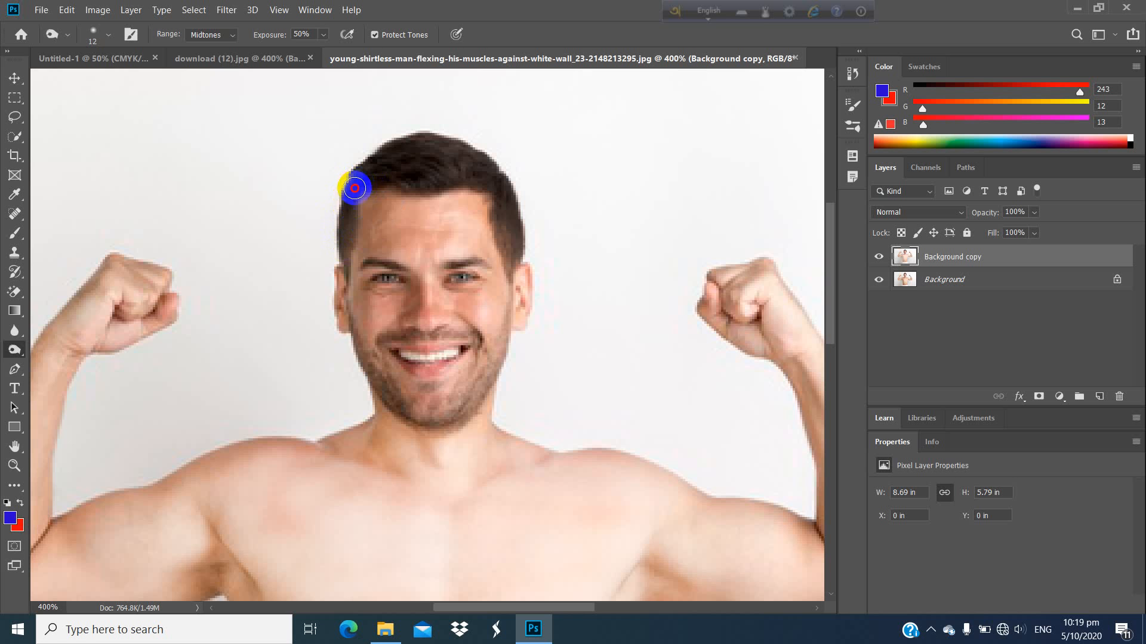
mouse_move(355, 188)
mouse_down()
mouse_move(391, 181)
mouse_move(483, 197)
mouse_move(498, 222)
mouse_up()
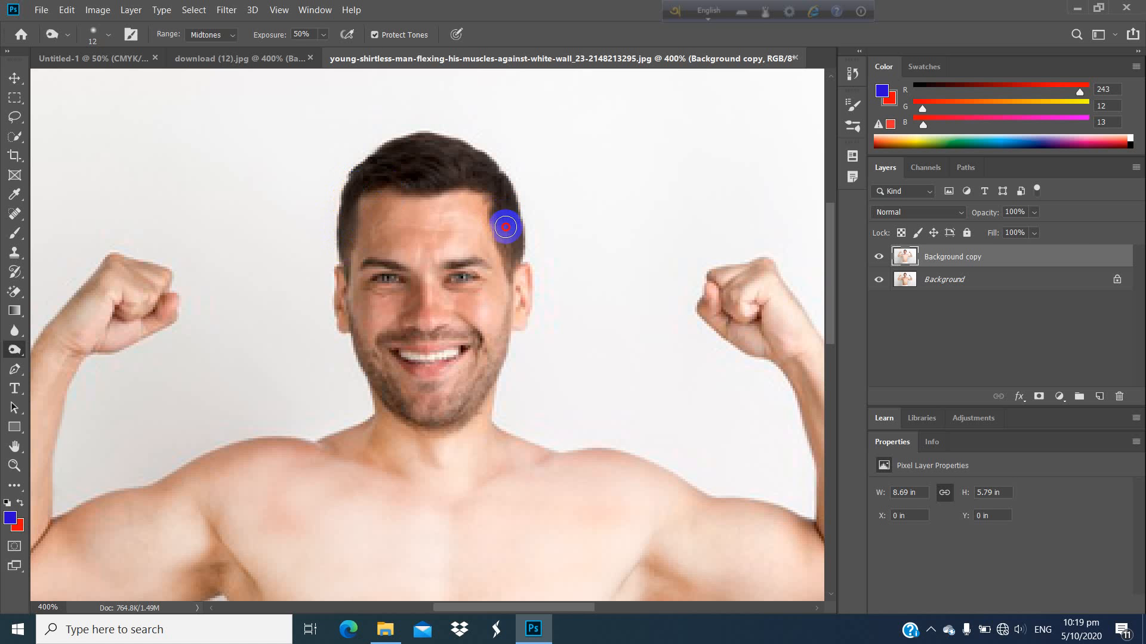
click(512, 249)
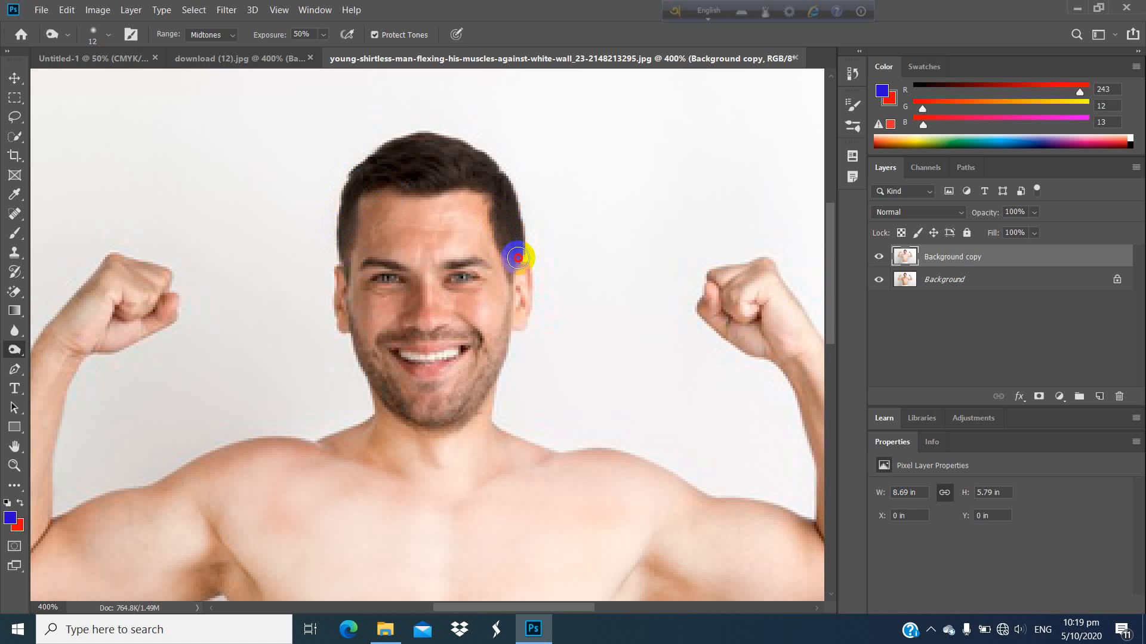
Step: Set the Burn brush size to 6 px and darken the sideburns and the moustache
scroll(524, 235, down, 2)
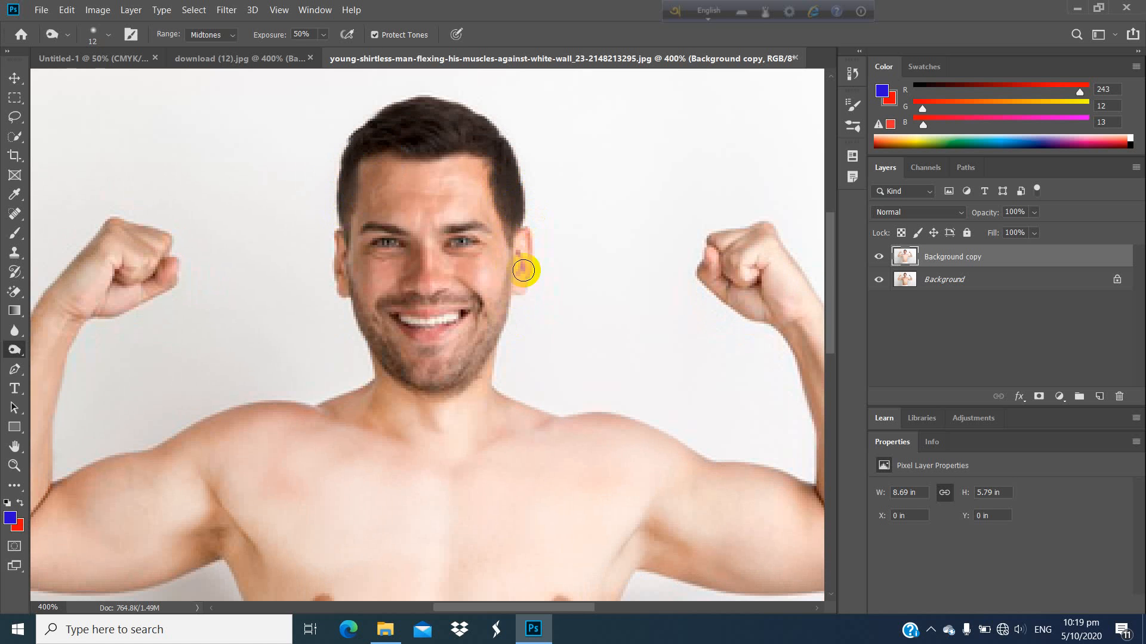
click(108, 36)
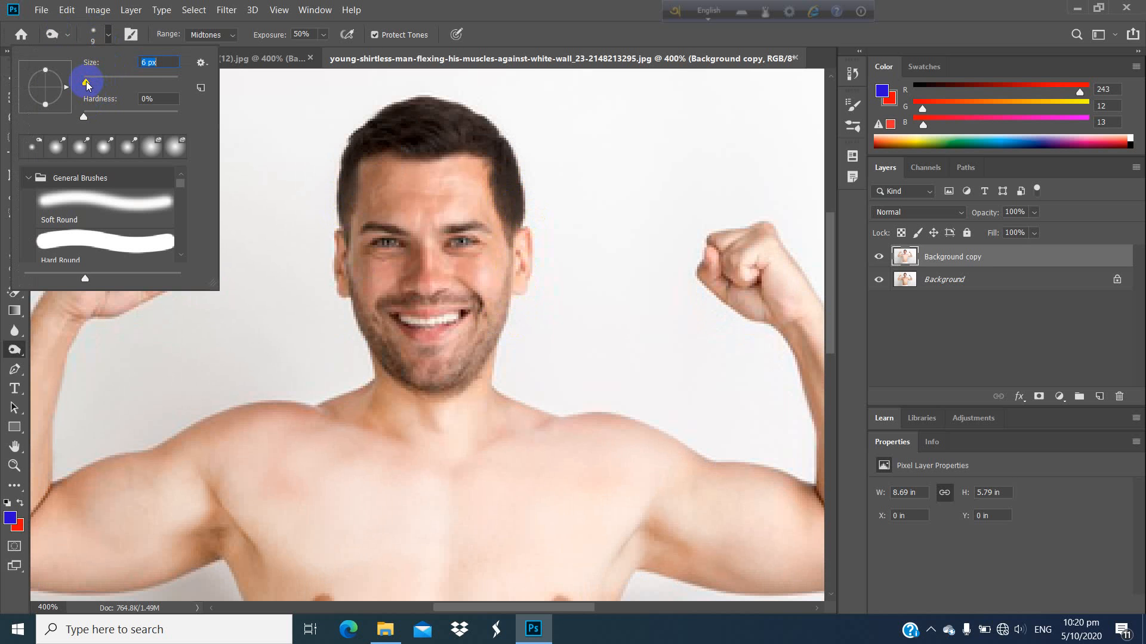
click(508, 225)
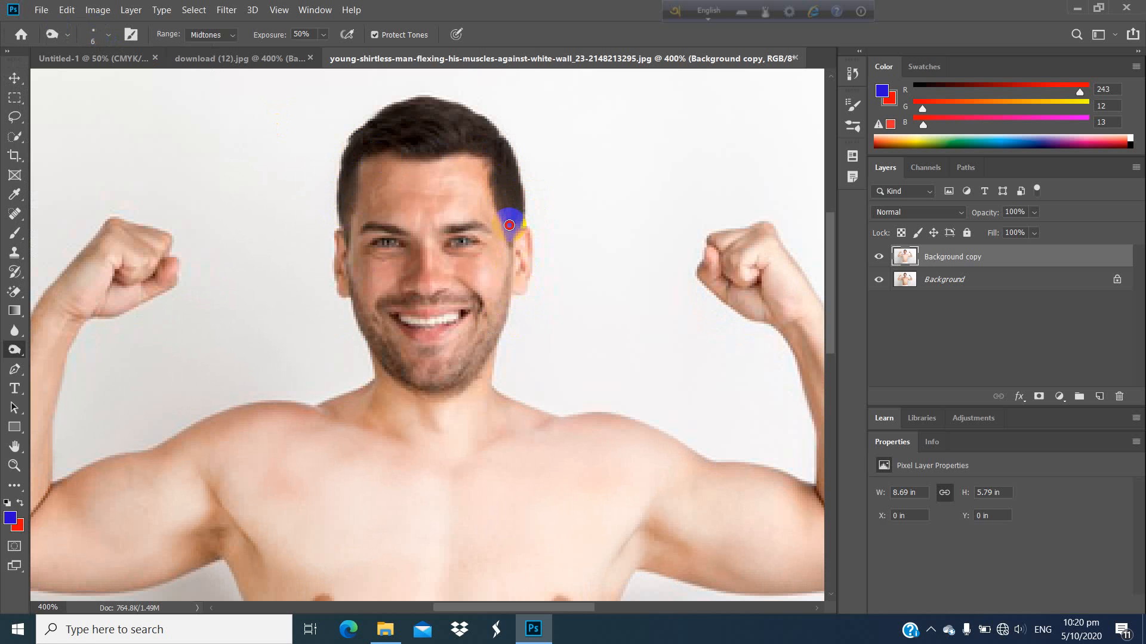
mouse_move(512, 244)
mouse_down()
mouse_move(506, 218)
mouse_move(357, 230)
mouse_move(341, 199)
mouse_move(345, 238)
mouse_move(412, 99)
mouse_move(389, 156)
mouse_up()
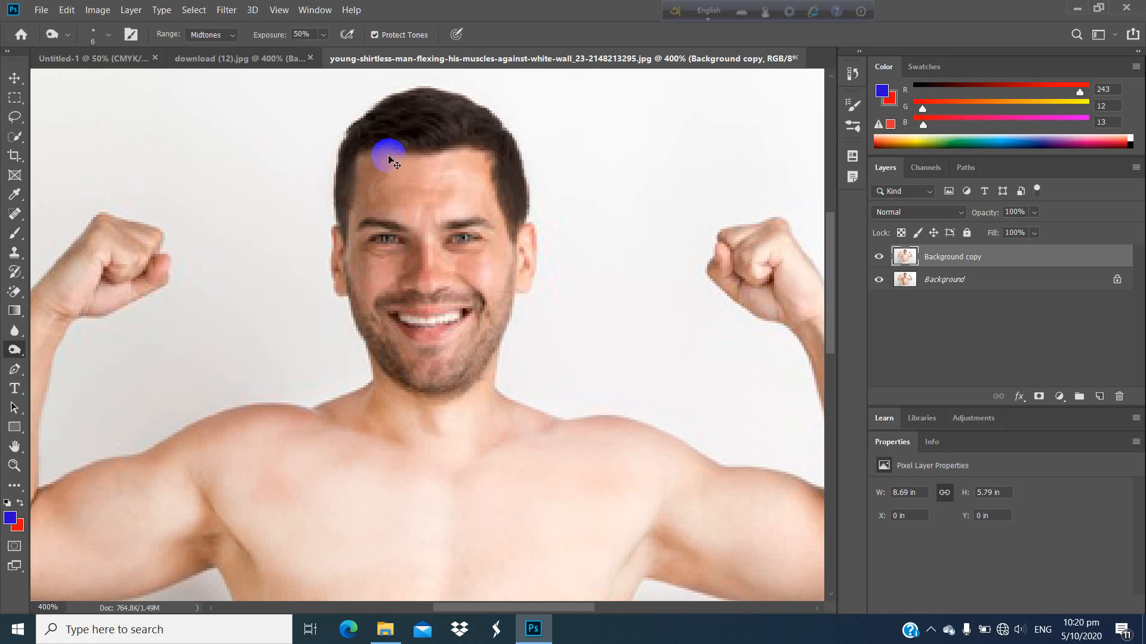
key(ctrl+plus)
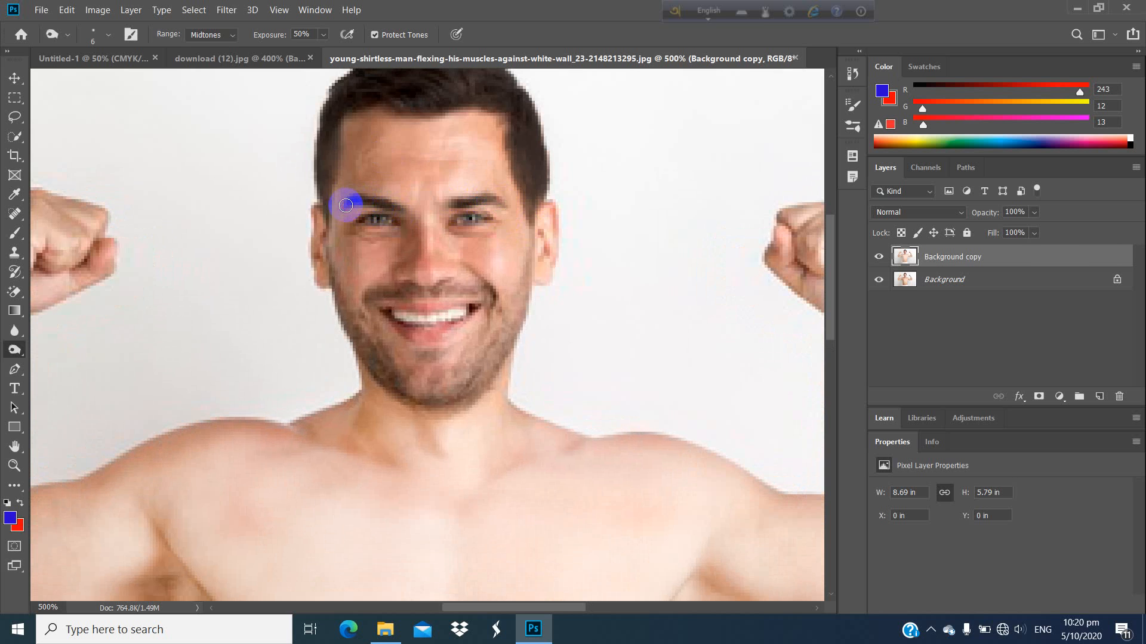
mouse_move(480, 321)
mouse_down()
mouse_move(370, 299)
mouse_move(423, 293)
mouse_up()
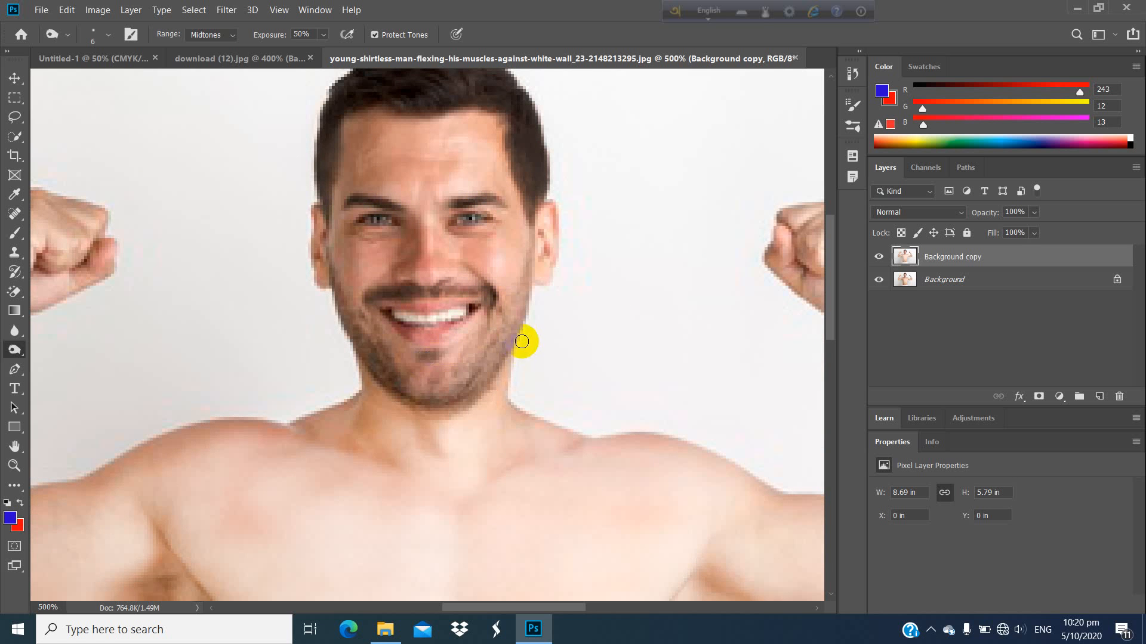
Step: Set the Burn exposure to 40% and darken the beard along the jaw on the image's right side
click(306, 34)
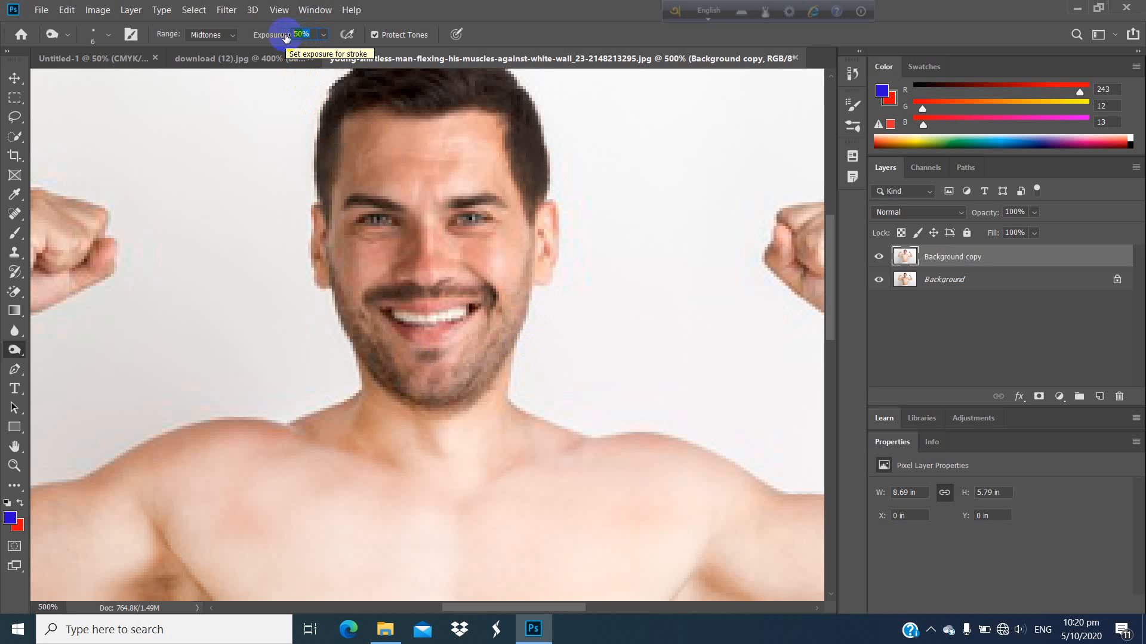
text(04)
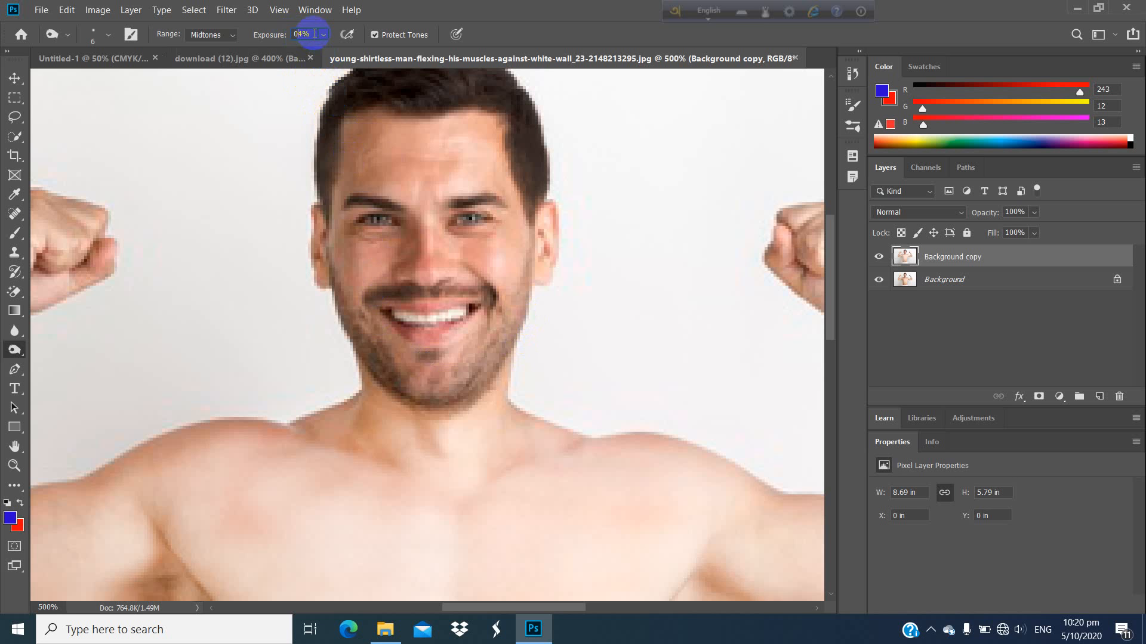
click(277, 36)
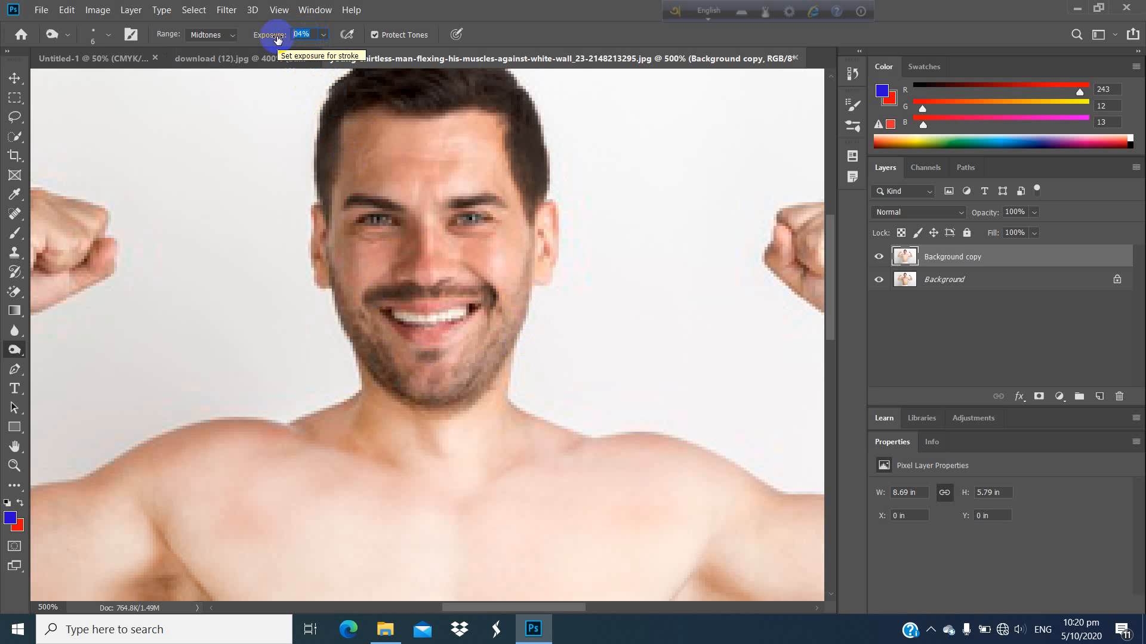
text(40)
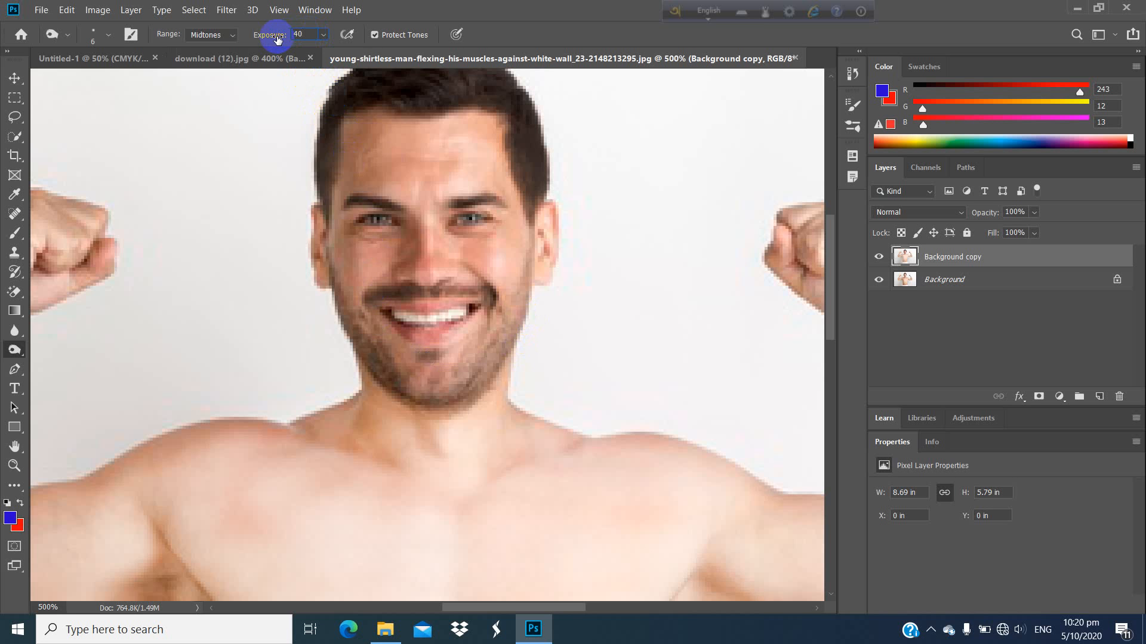
click(430, 545)
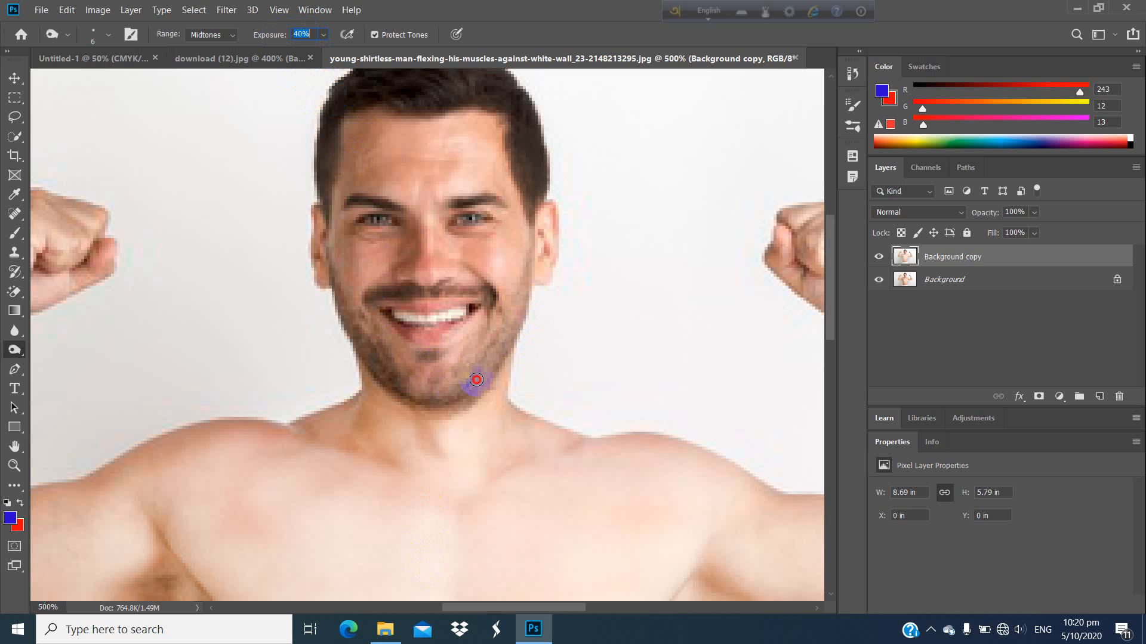
drag(476, 379, 508, 348)
drag(467, 394, 514, 335)
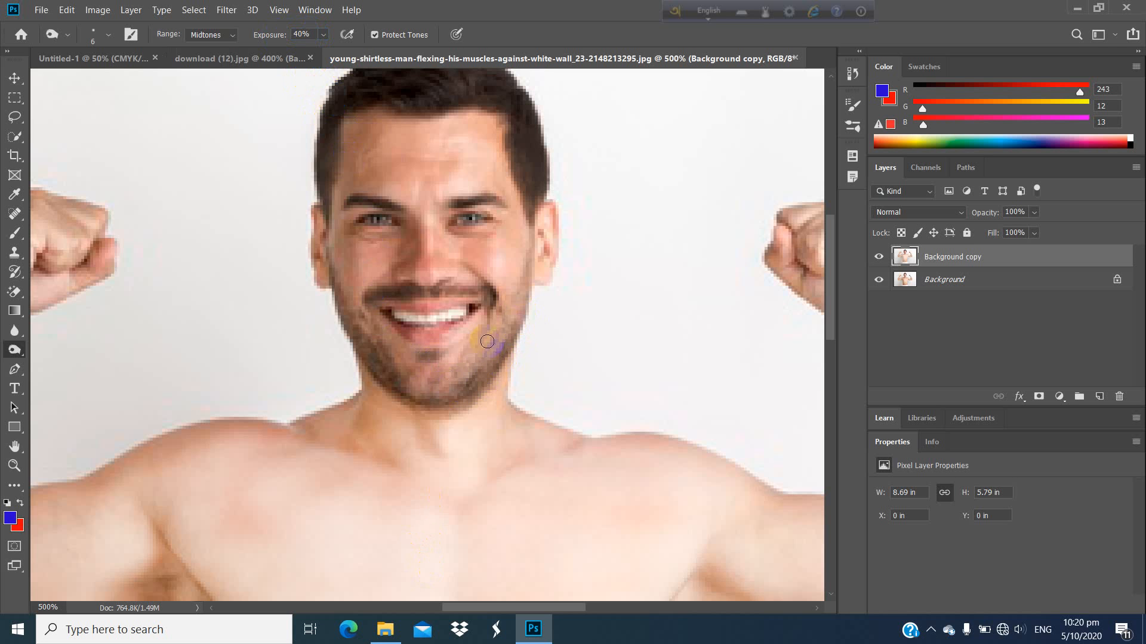
Step: Set the Burn exposure to 30% and darken the whole beard along the jaw, cheeks and chin
click(302, 33)
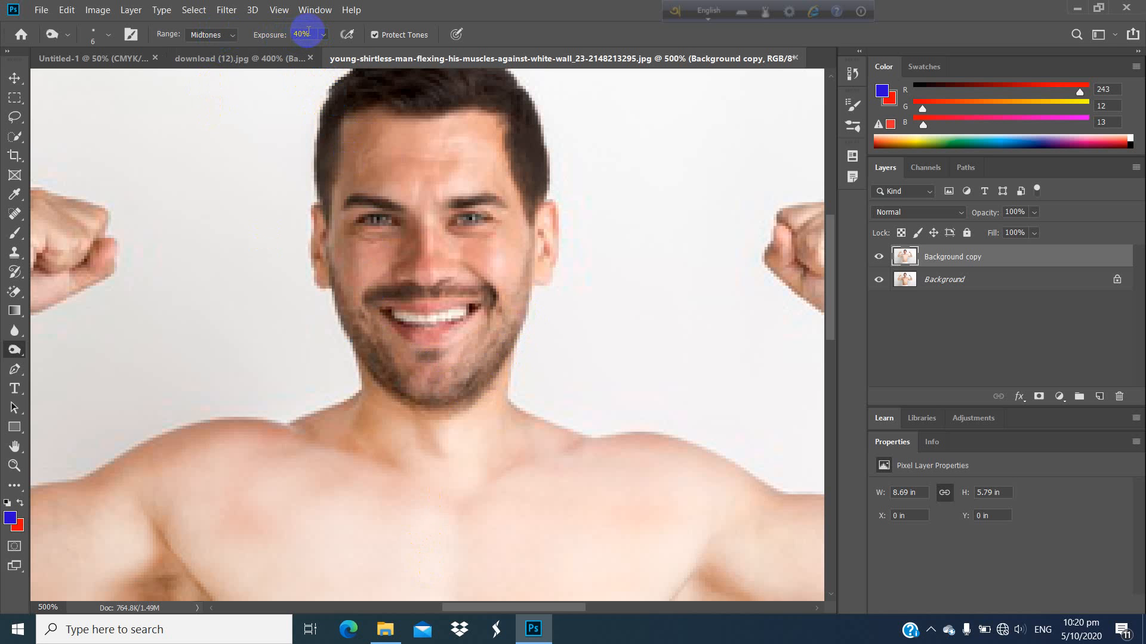
drag(309, 32, 283, 35)
click(306, 35)
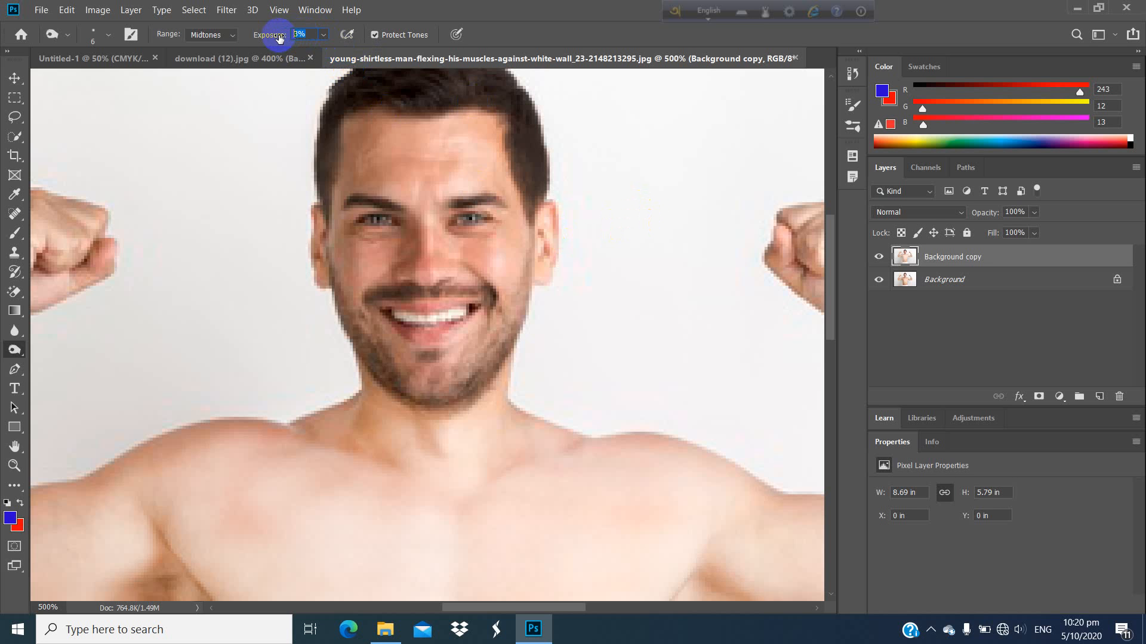
text(30)
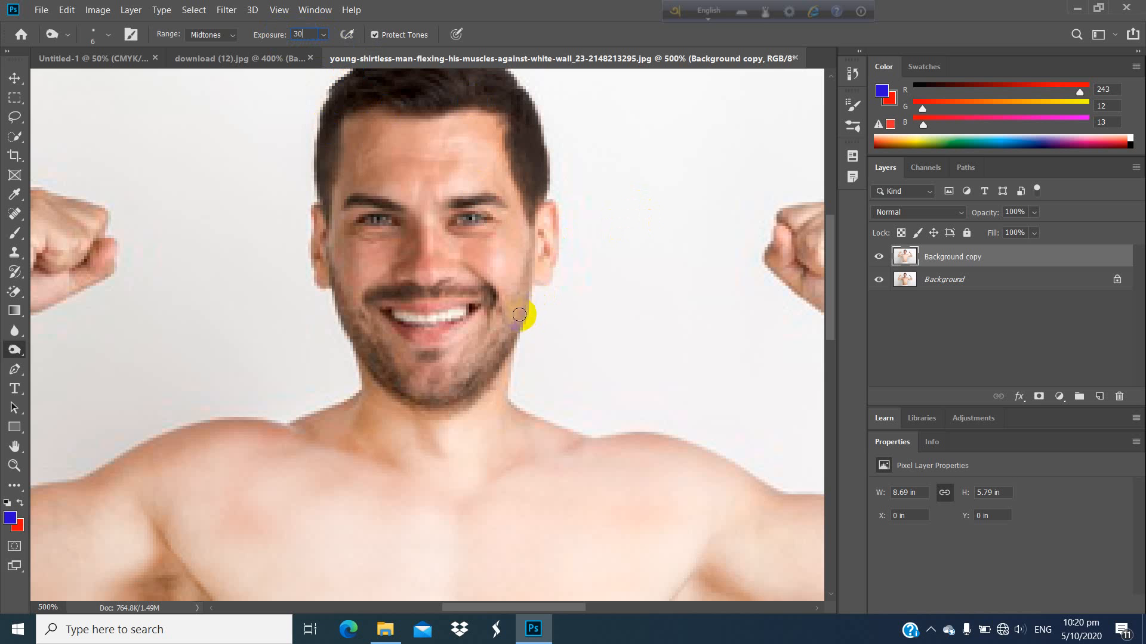
key(Return)
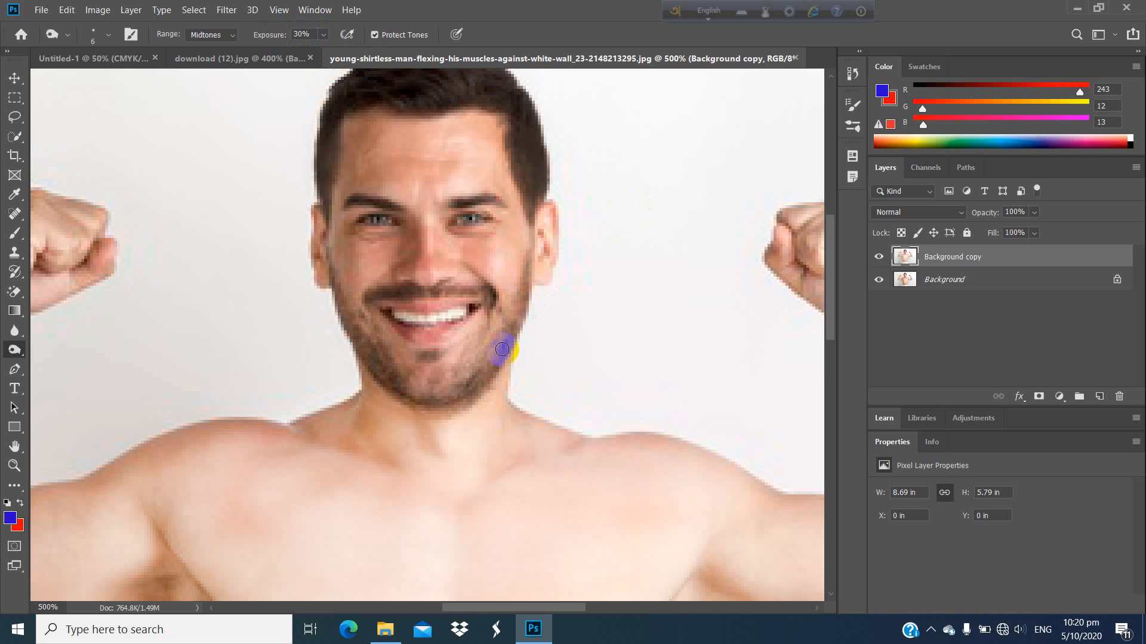
drag(526, 324, 476, 379)
mouse_move(496, 333)
mouse_down()
mouse_move(450, 386)
mouse_move(493, 361)
mouse_move(428, 398)
mouse_up()
mouse_move(487, 364)
mouse_down()
mouse_move(410, 389)
mouse_move(440, 398)
mouse_move(493, 370)
mouse_up()
mouse_move(399, 379)
mouse_down()
mouse_move(350, 336)
mouse_move(395, 365)
mouse_move(327, 286)
mouse_move(355, 334)
mouse_move(333, 276)
mouse_move(356, 347)
mouse_move(427, 409)
mouse_move(438, 386)
mouse_move(399, 384)
mouse_move(437, 374)
mouse_up()
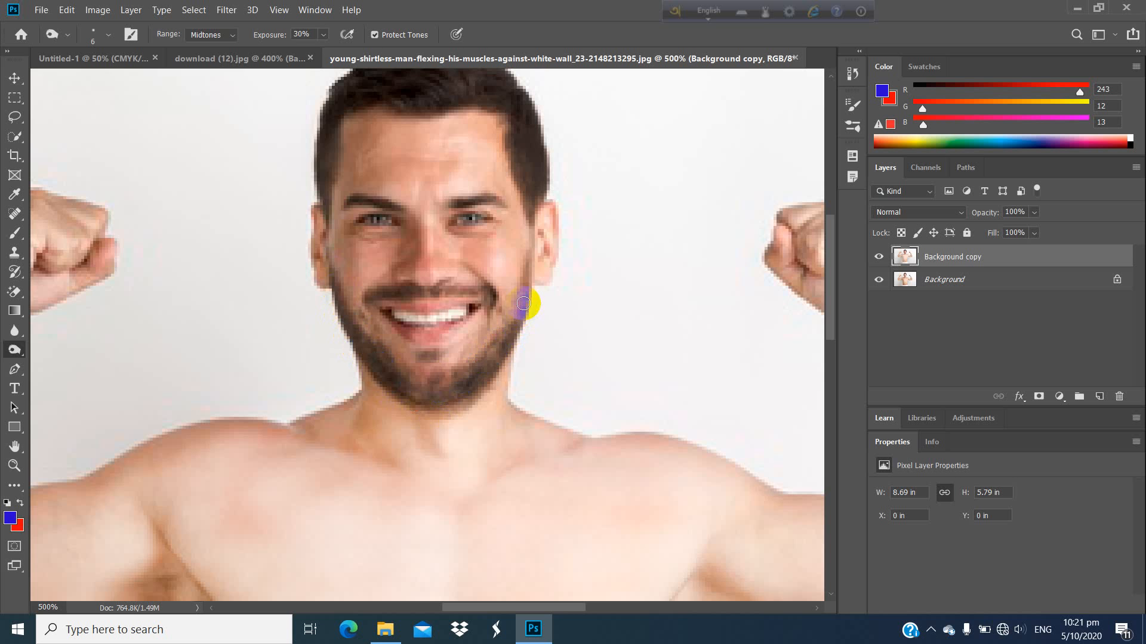
mouse_move(479, 360)
mouse_down()
mouse_move(419, 384)
mouse_move(394, 368)
mouse_move(471, 374)
mouse_move(392, 379)
mouse_move(343, 330)
mouse_move(460, 378)
mouse_move(497, 381)
mouse_up()
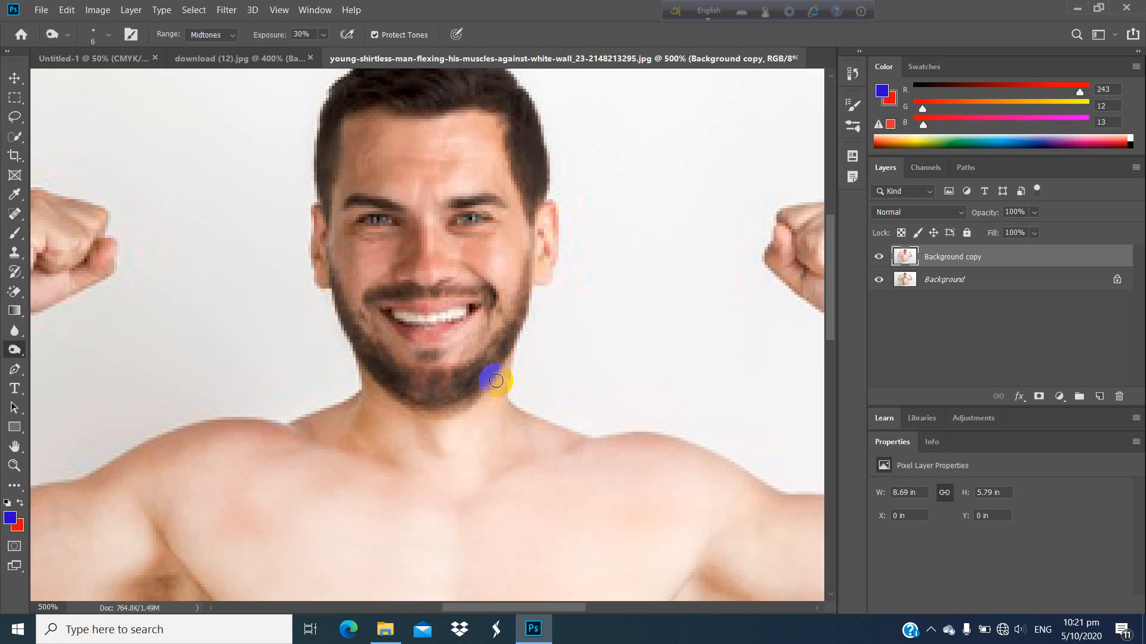
Step: Toggle the layers' visibility to compare the darkened hair and beard with the original photo
key(ctrl+minus)
key(ctrl+minus)
key(ctrl+minus)
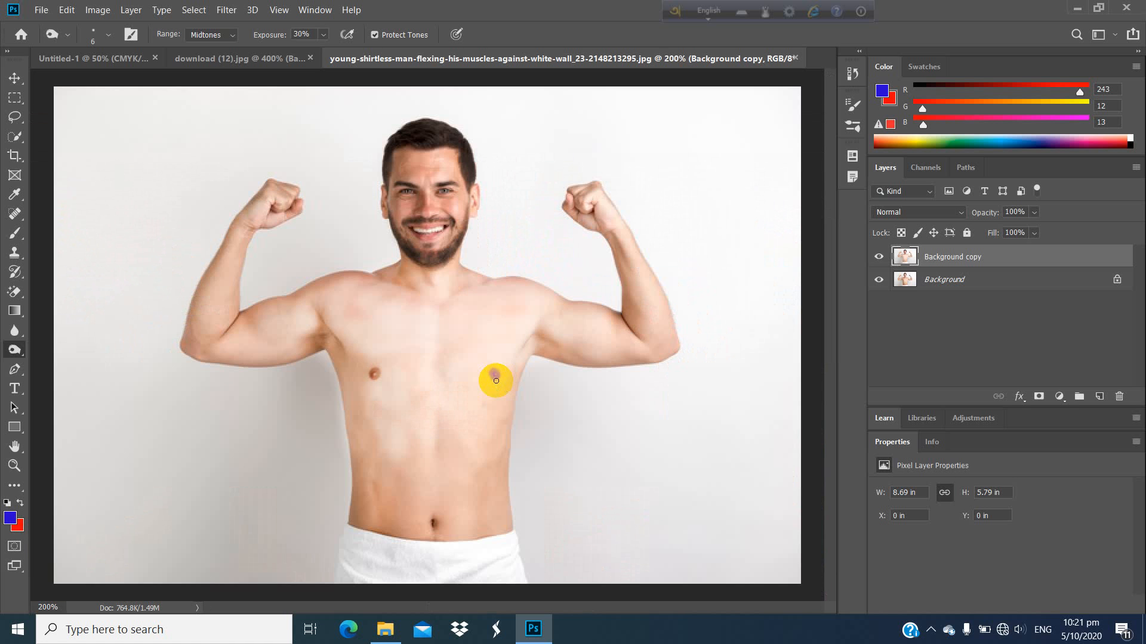
click(878, 255)
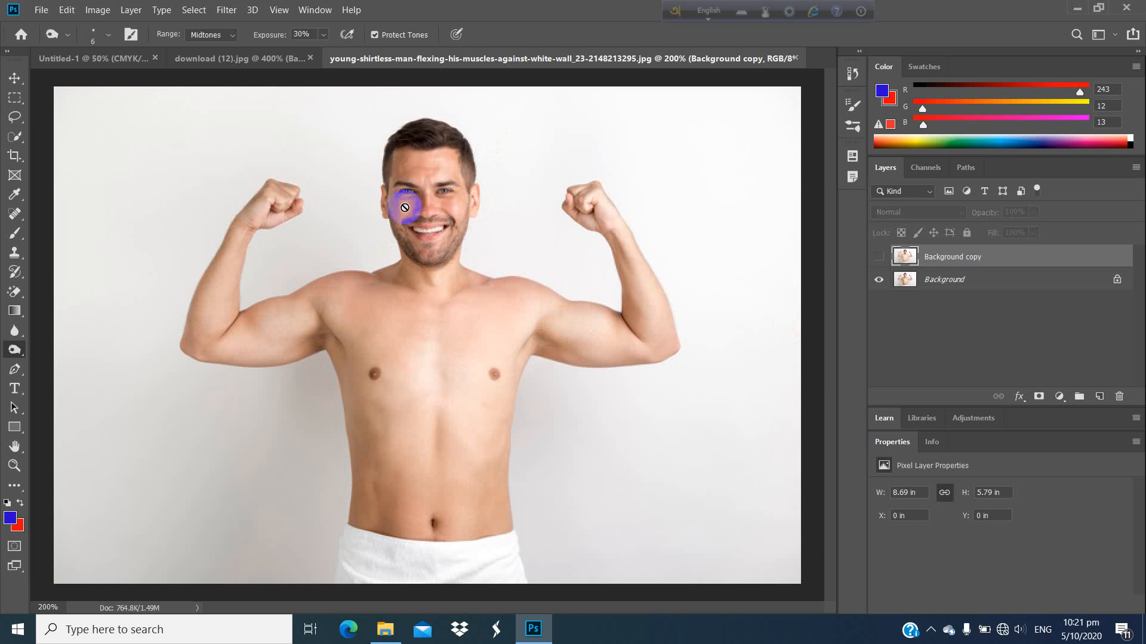
click(882, 257)
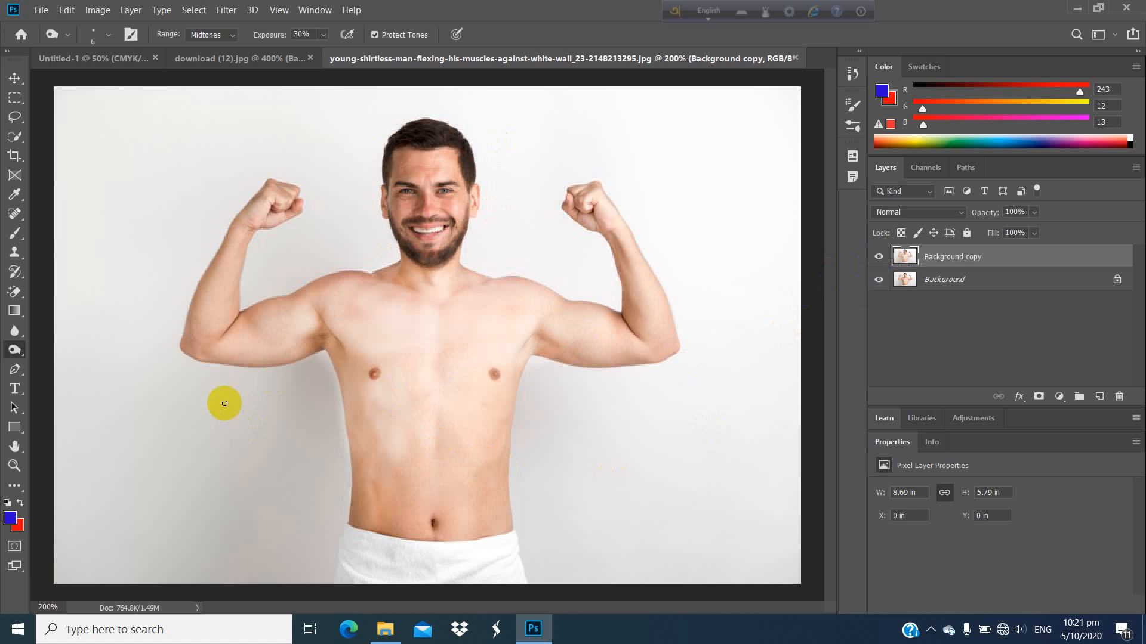
click(877, 281)
click(882, 257)
Step: Turn off Protect Tones for the Burn tool and enlarge its brush to 45 px
click(104, 34)
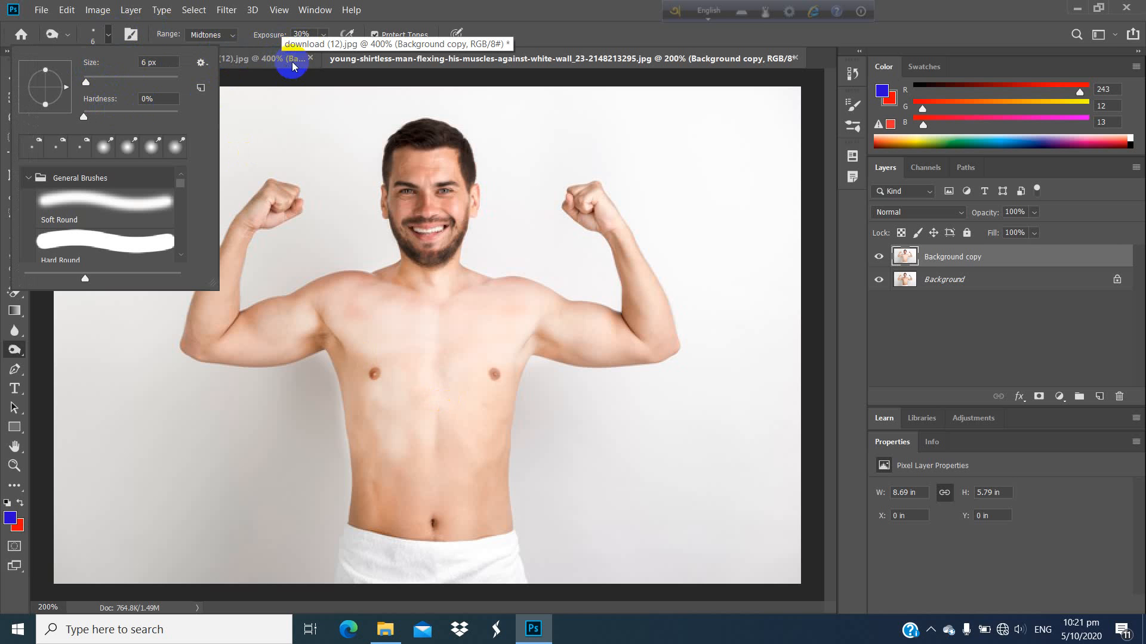
click(375, 36)
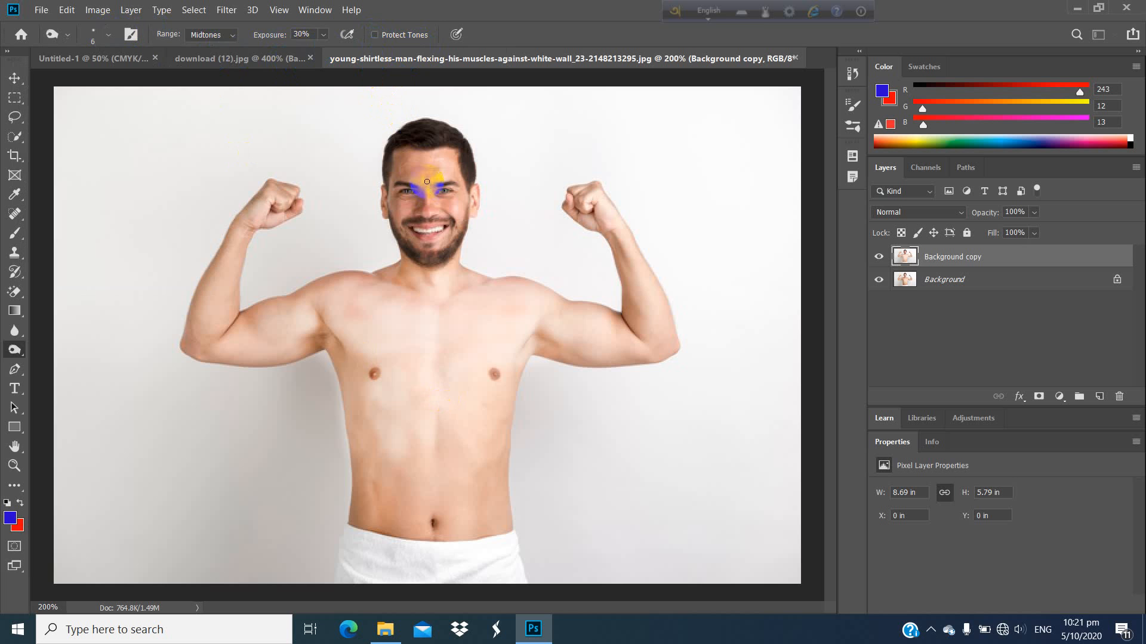
click(107, 36)
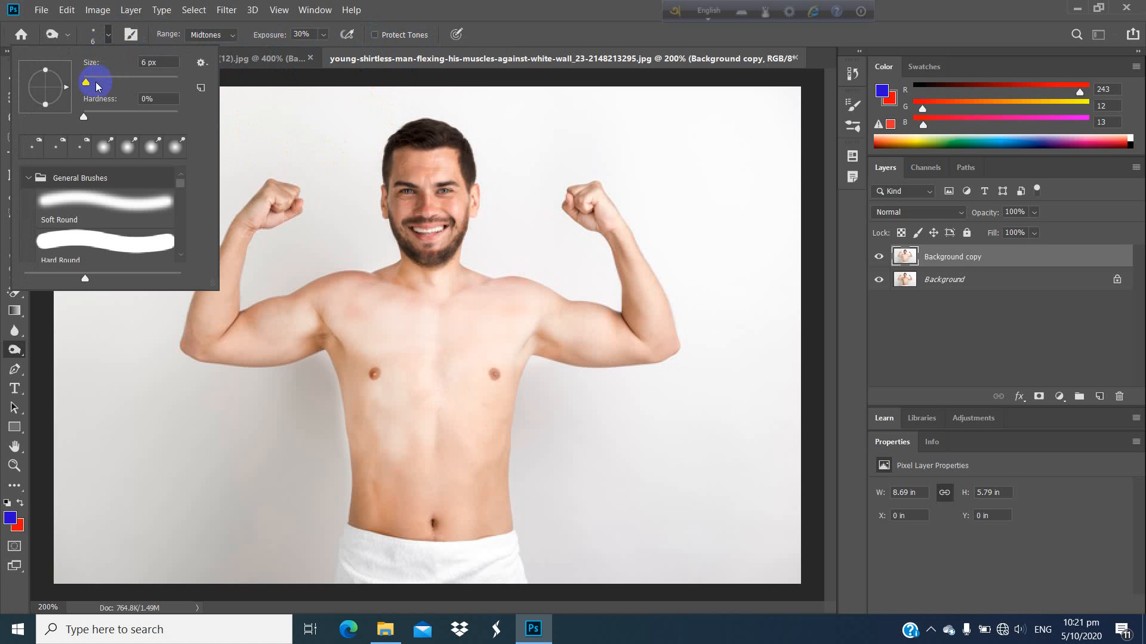
drag(96, 83, 100, 79)
Step: Apply Burn strokes to the face and the shoulder on the image's left side, and turn Protect Tones back on
click(457, 213)
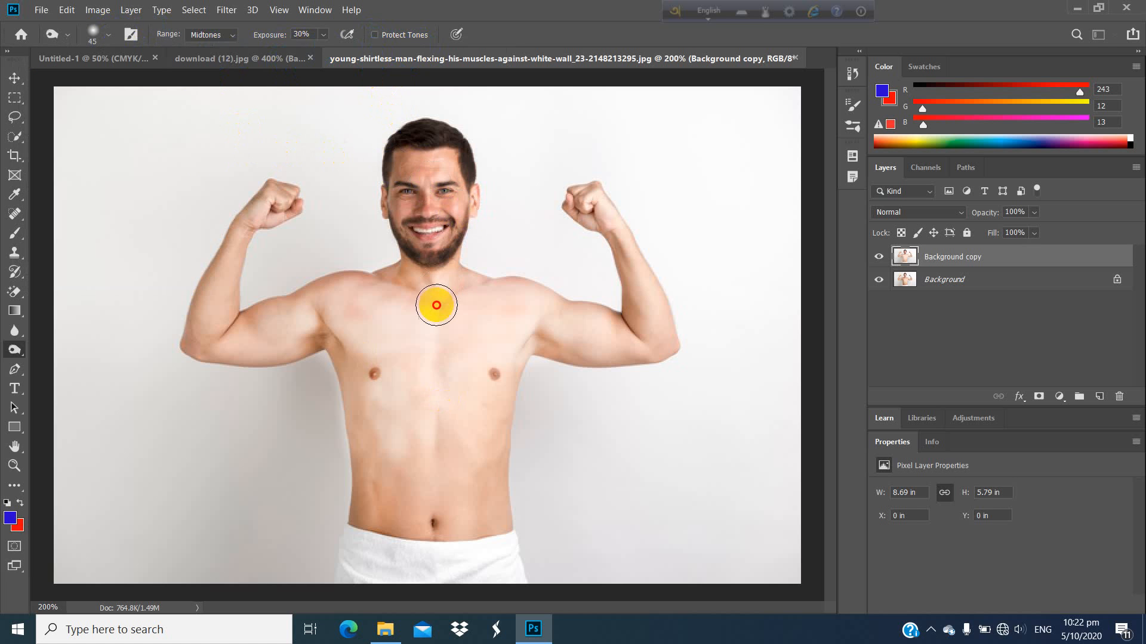
mouse_move(345, 293)
mouse_down()
mouse_move(400, 281)
mouse_move(352, 340)
mouse_move(322, 305)
mouse_up()
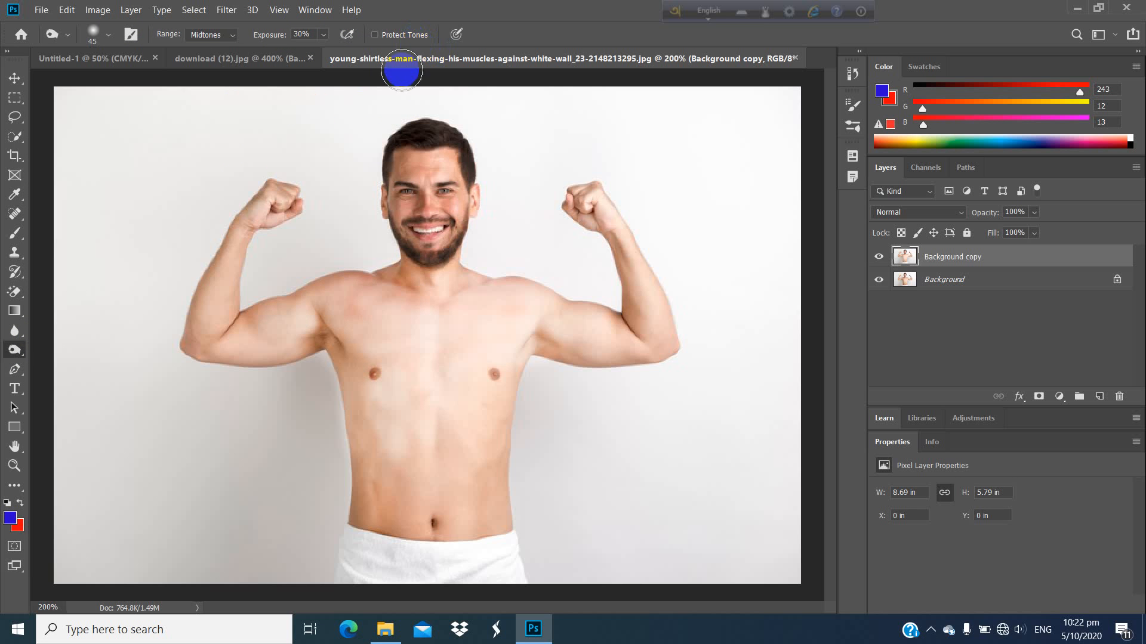
mouse_move(392, 174)
mouse_down()
mouse_move(336, 235)
mouse_move(383, 417)
mouse_move(437, 446)
mouse_move(466, 392)
mouse_move(413, 304)
mouse_move(298, 249)
mouse_move(359, 235)
mouse_move(284, 291)
mouse_move(351, 297)
mouse_move(407, 260)
mouse_move(496, 238)
mouse_move(425, 231)
mouse_move(407, 172)
mouse_move(412, 240)
mouse_move(395, 271)
mouse_move(395, 201)
mouse_up()
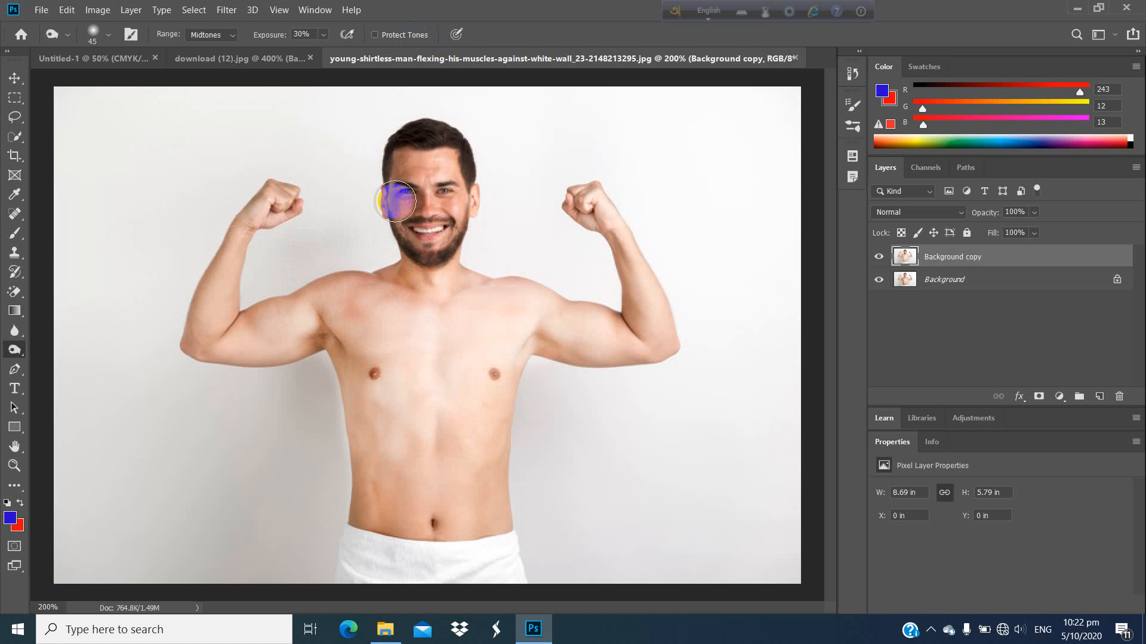
click(375, 35)
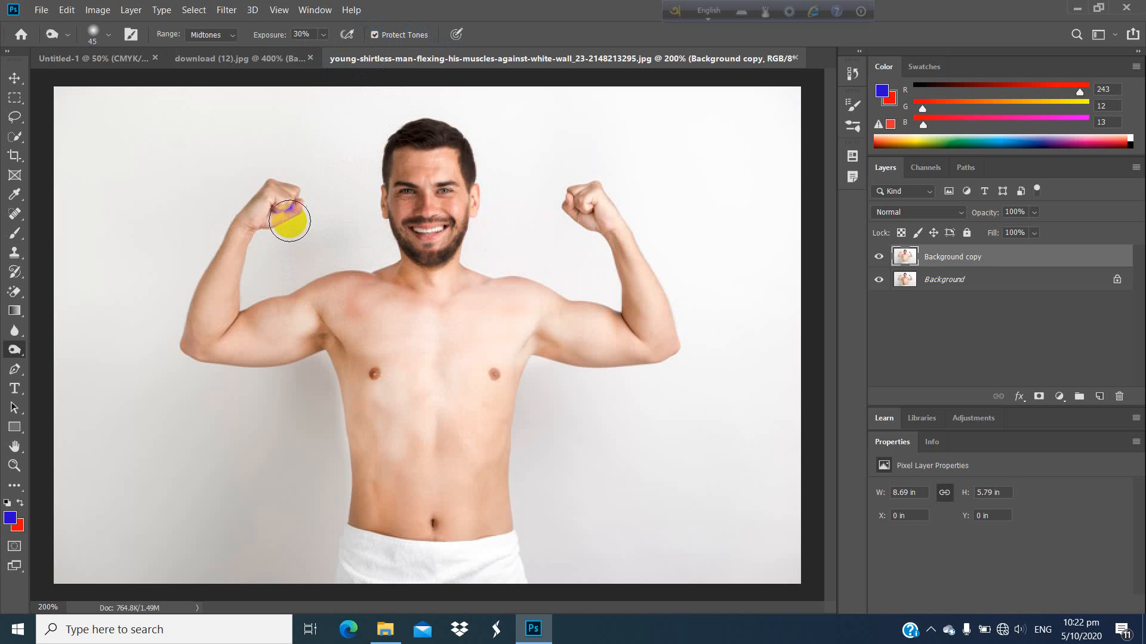
Step: Switch to the Dodge tool and lighten the skin on the man's face, chest and abdomen
click(13, 350)
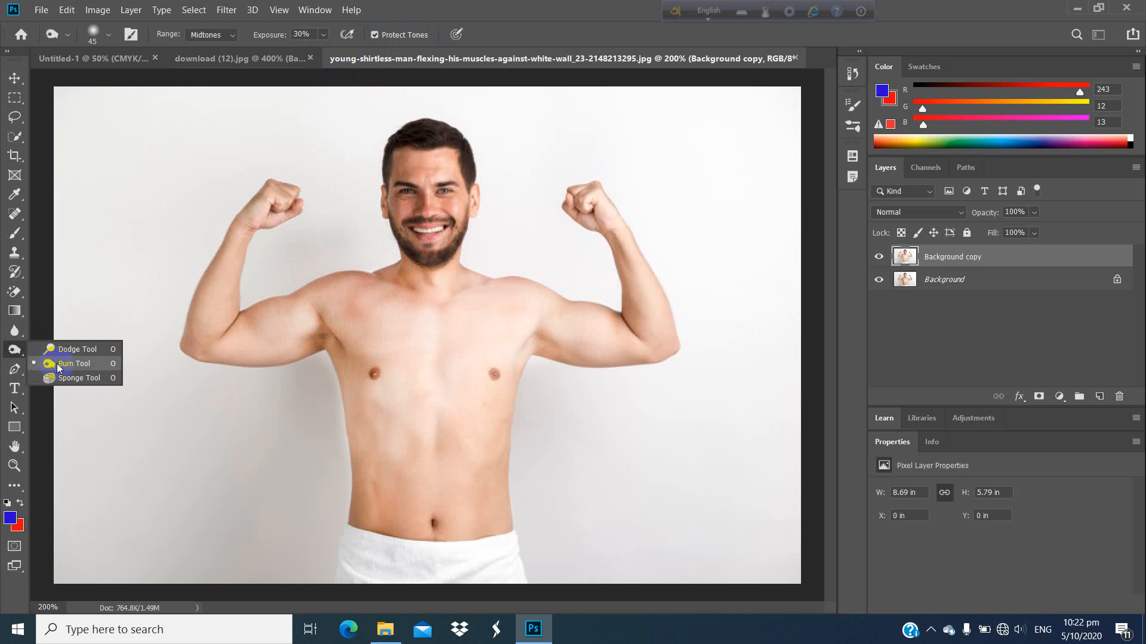
click(71, 349)
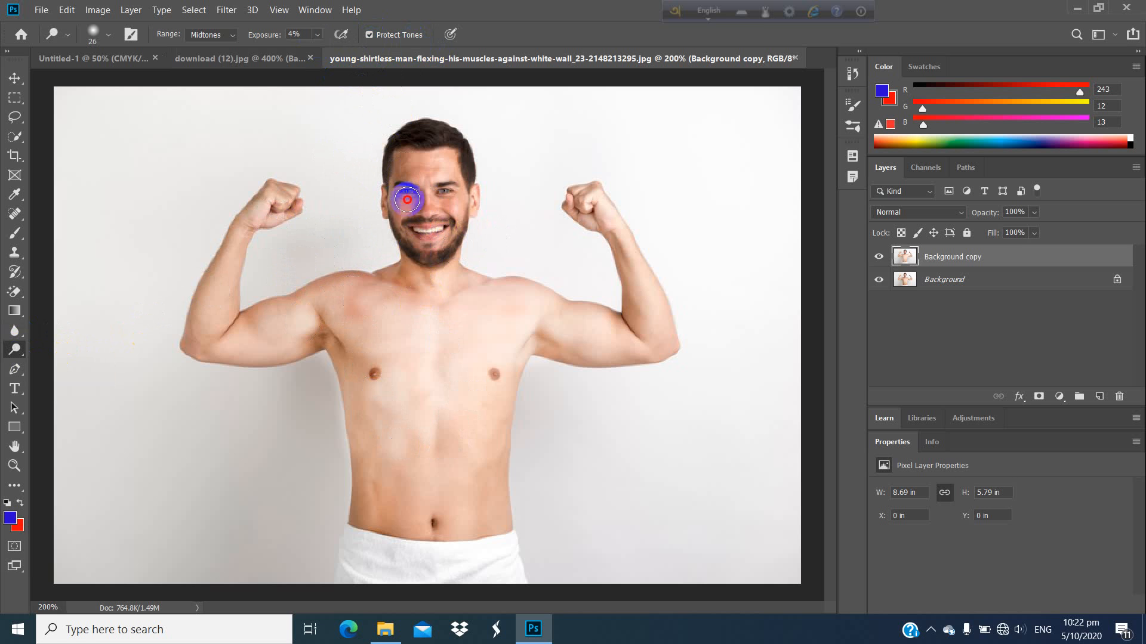
mouse_move(423, 221)
mouse_down()
mouse_move(417, 194)
mouse_move(399, 222)
mouse_move(419, 191)
mouse_up()
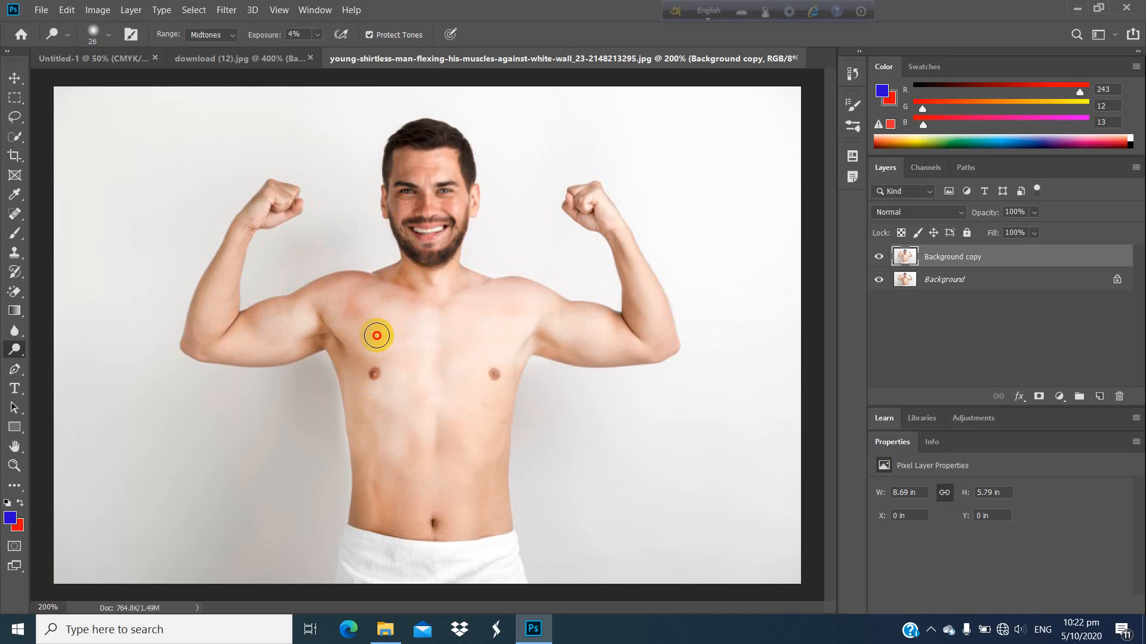
drag(380, 508, 391, 433)
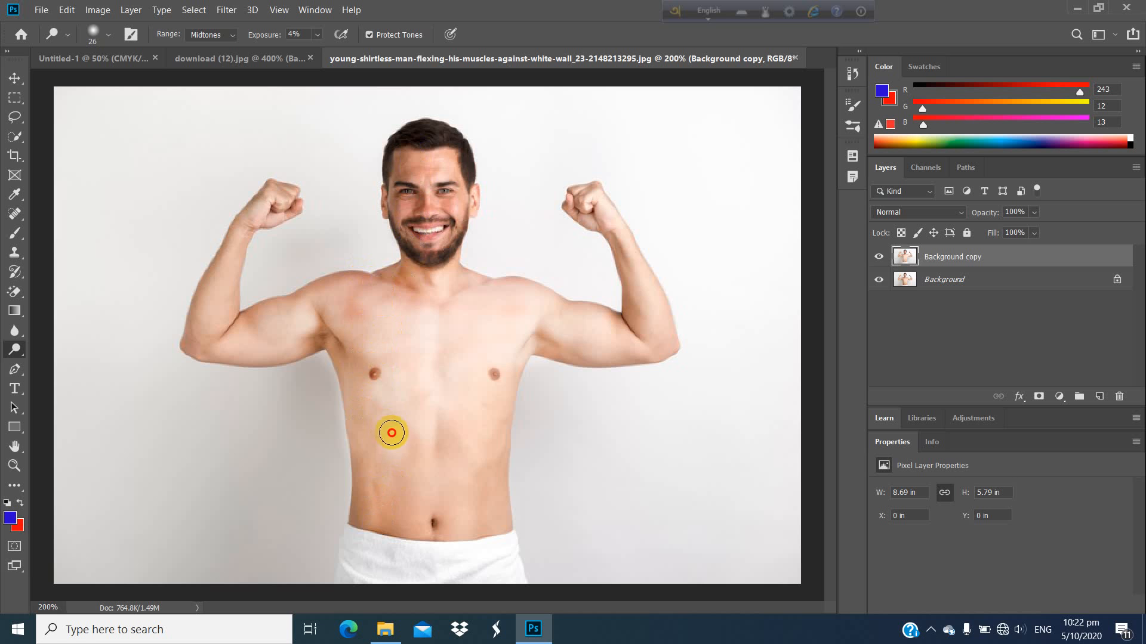
mouse_move(404, 514)
mouse_down()
mouse_move(439, 417)
mouse_move(474, 473)
mouse_up()
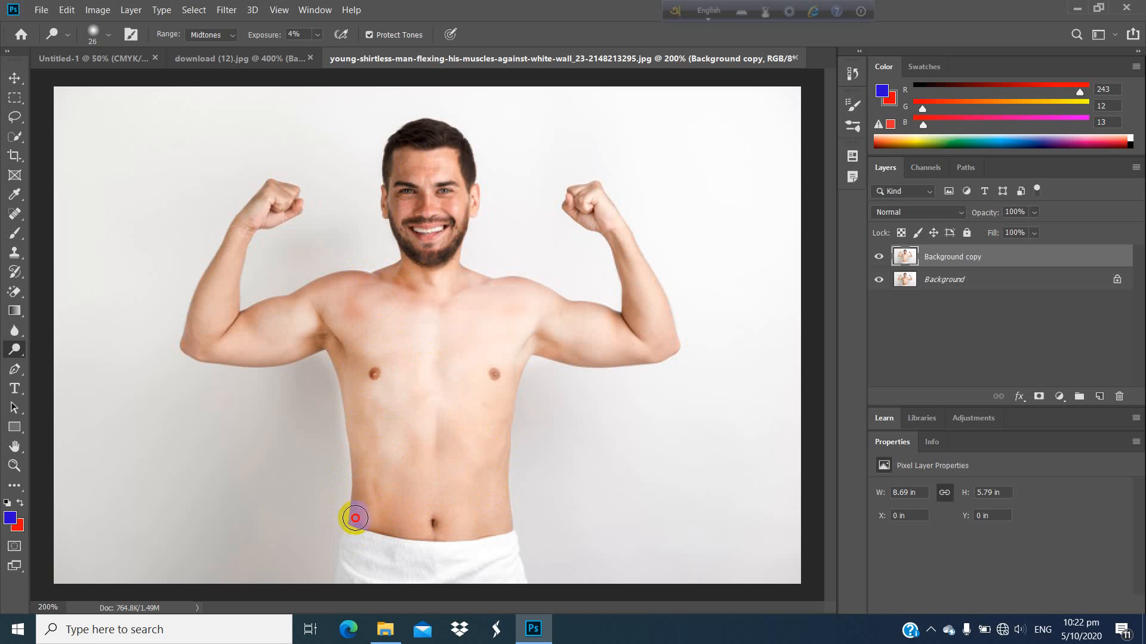
mouse_move(380, 488)
mouse_down()
mouse_move(467, 358)
mouse_move(345, 339)
mouse_up()
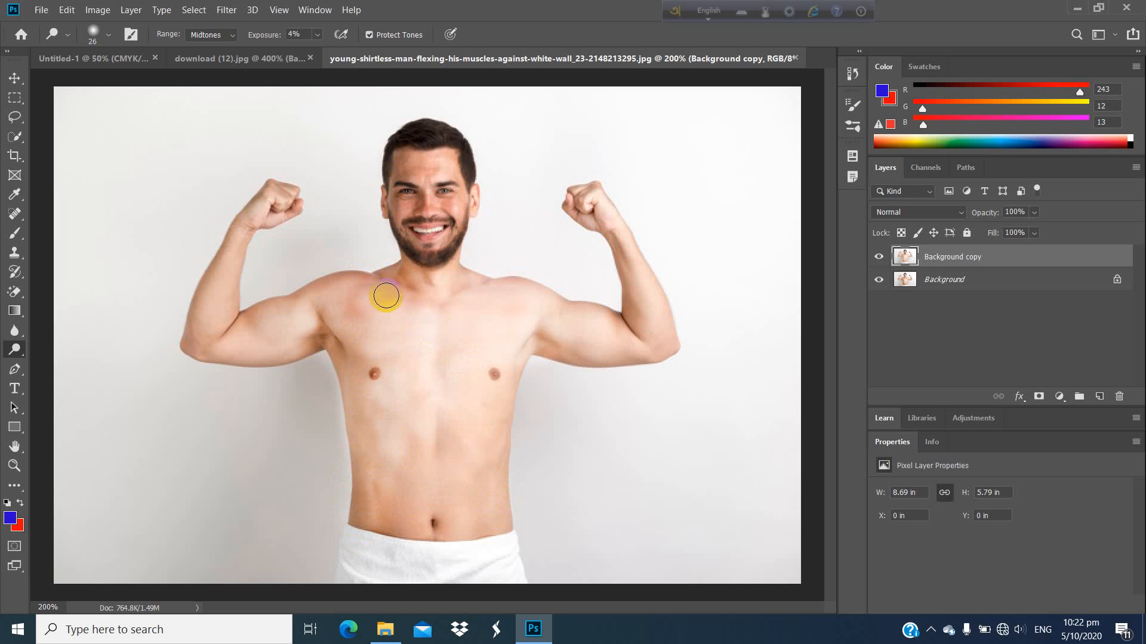
drag(415, 162, 460, 230)
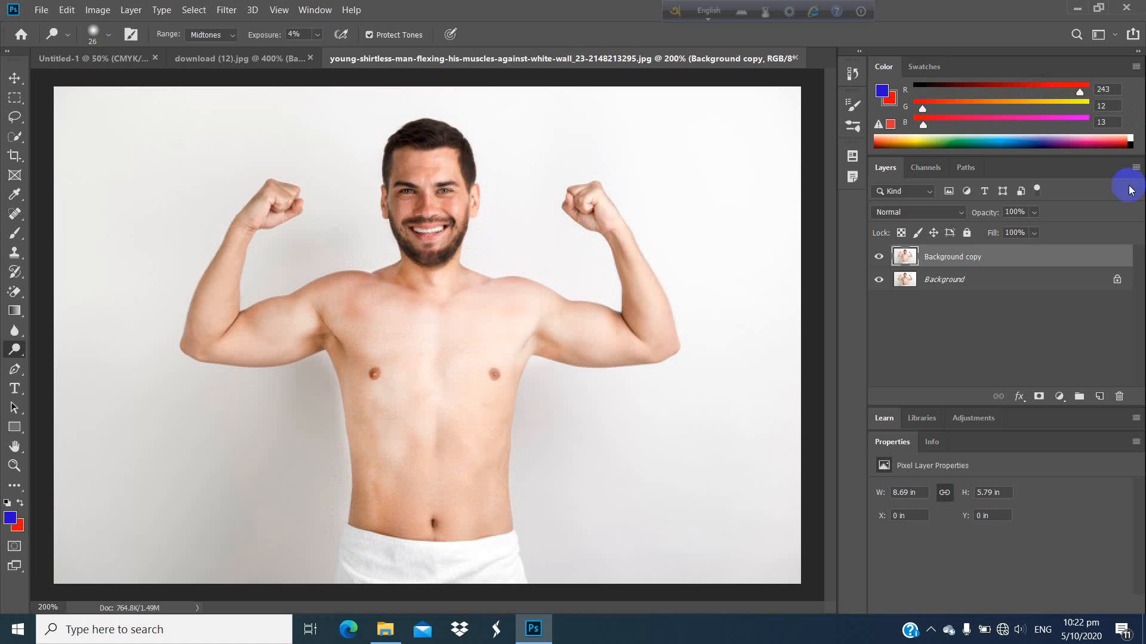
Step: Toggle the Background copy layer's visibility repeatedly to compare the lightened skin with the original photo
click(878, 261)
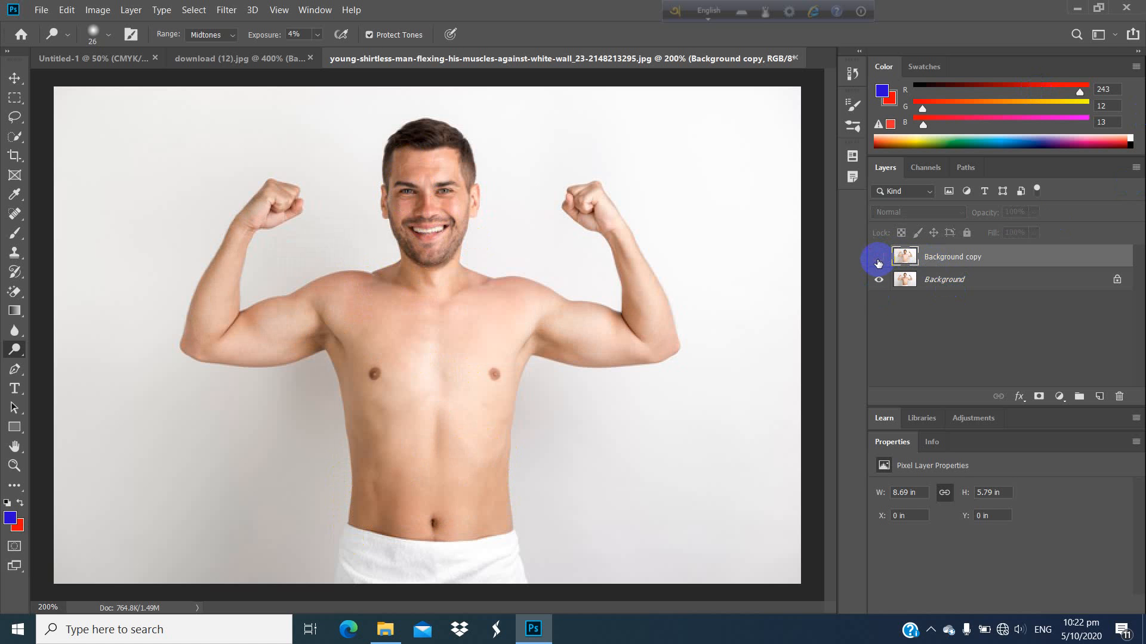
click(879, 261)
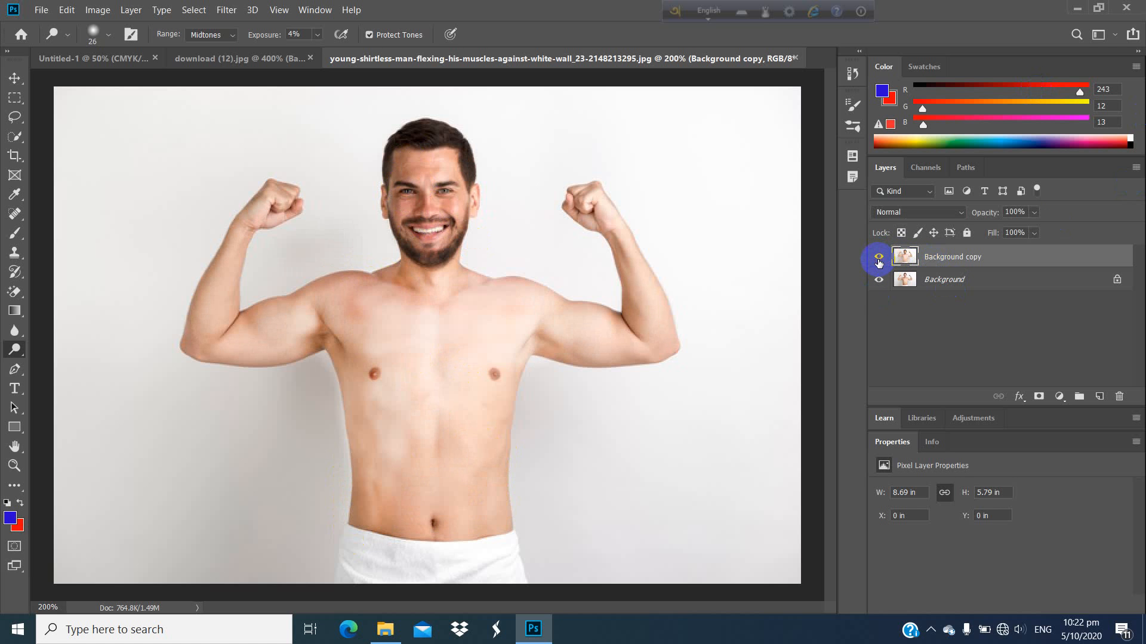
click(878, 261)
click(879, 261)
click(879, 261)
click(878, 260)
click(878, 261)
click(878, 261)
click(878, 260)
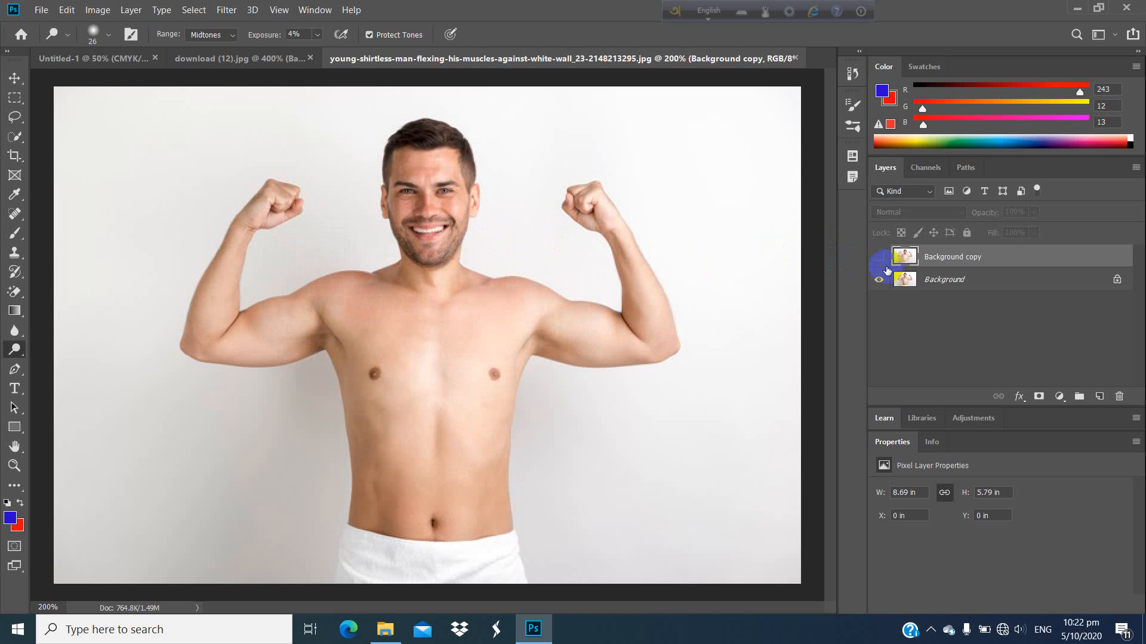
click(881, 261)
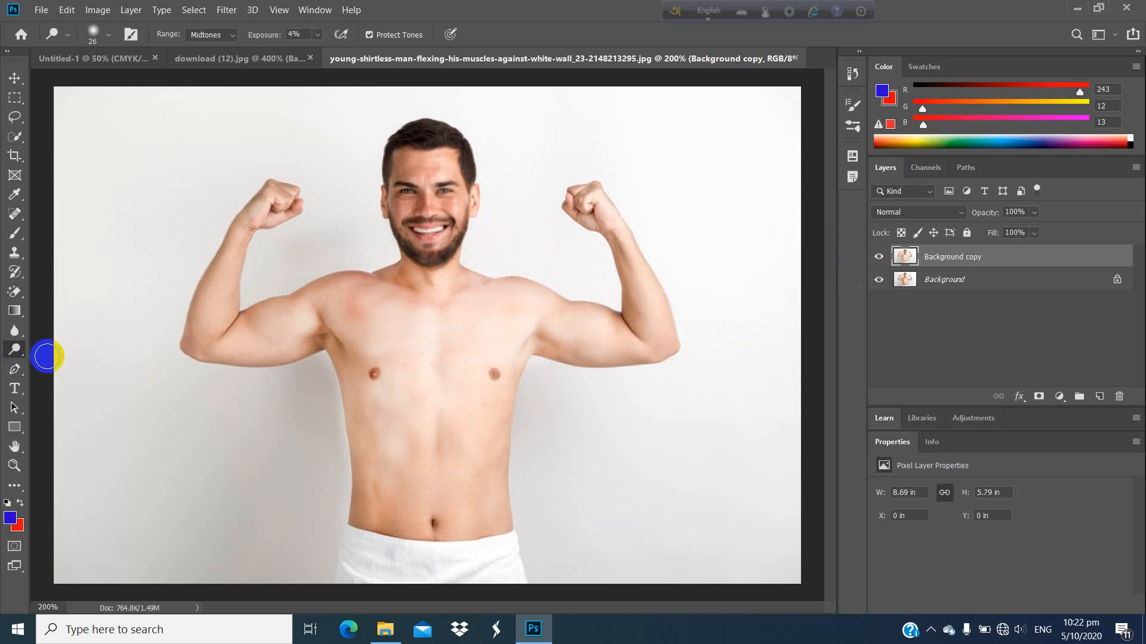
Step: Switch to the Sponge tool in Desaturate mode and drain the color from the man's face, chest, arms and abdomen
click(15, 353)
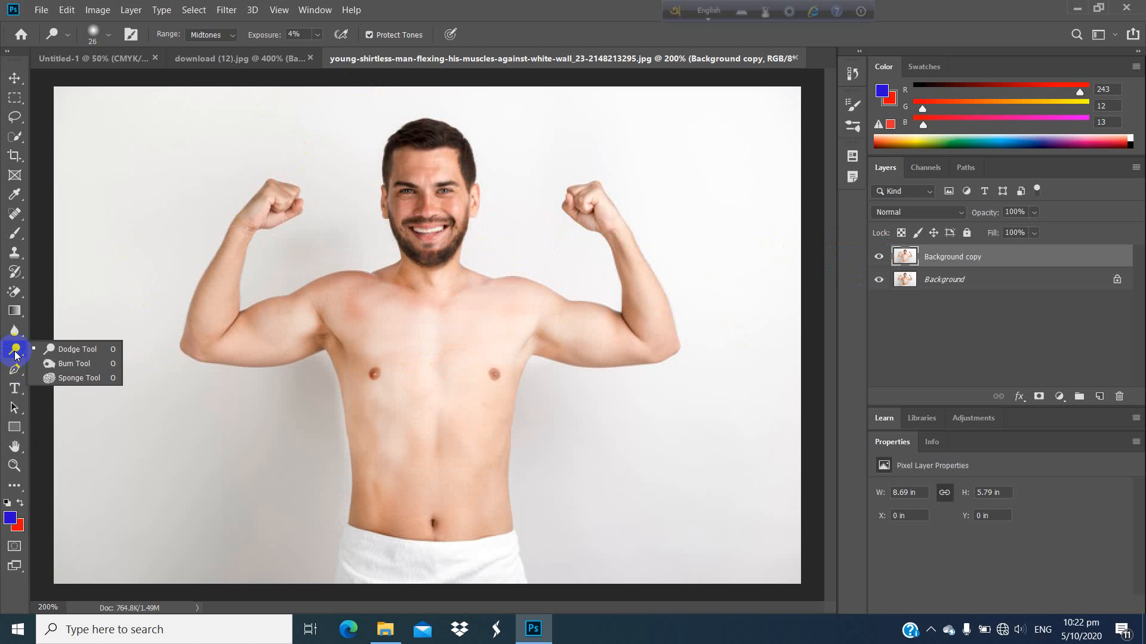
click(83, 377)
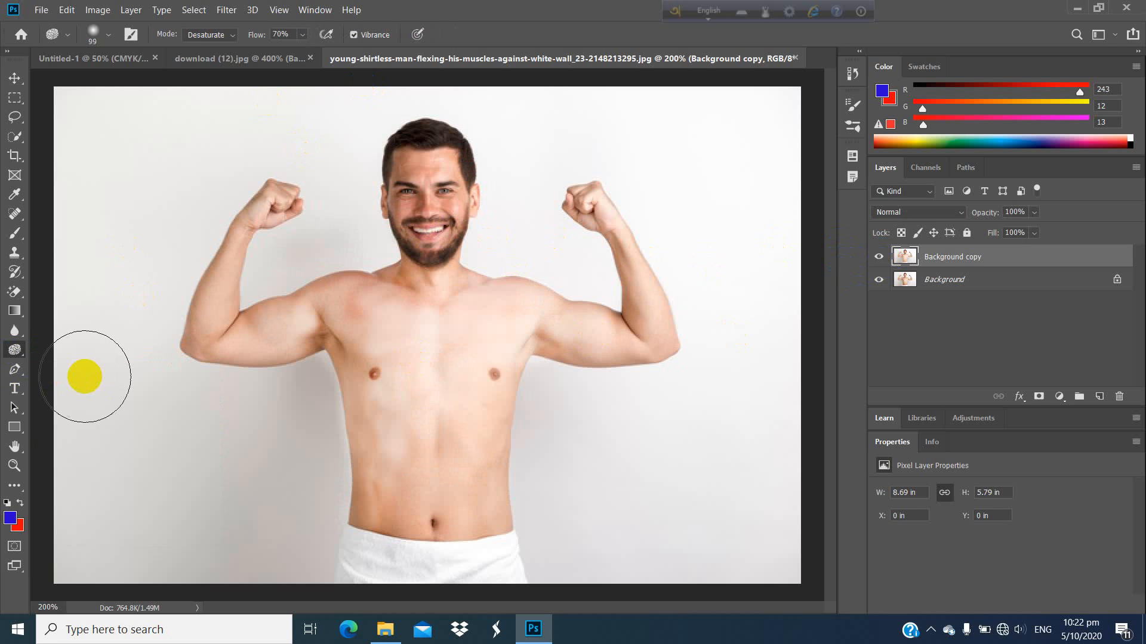
mouse_move(475, 321)
mouse_down()
mouse_move(450, 287)
mouse_move(430, 306)
mouse_move(474, 370)
mouse_move(473, 463)
mouse_move(404, 345)
mouse_move(376, 481)
mouse_move(440, 488)
mouse_move(647, 306)
mouse_move(356, 245)
mouse_move(299, 246)
mouse_move(402, 213)
mouse_move(246, 370)
mouse_move(468, 208)
mouse_move(245, 328)
mouse_move(228, 308)
mouse_move(481, 382)
mouse_move(481, 353)
mouse_move(617, 302)
mouse_move(477, 511)
mouse_move(358, 529)
mouse_move(439, 547)
mouse_move(478, 333)
mouse_move(446, 342)
mouse_up()
Step: Open images (4).jpg from the Image photoshop folder and enlarge its view to 300%
click(42, 11)
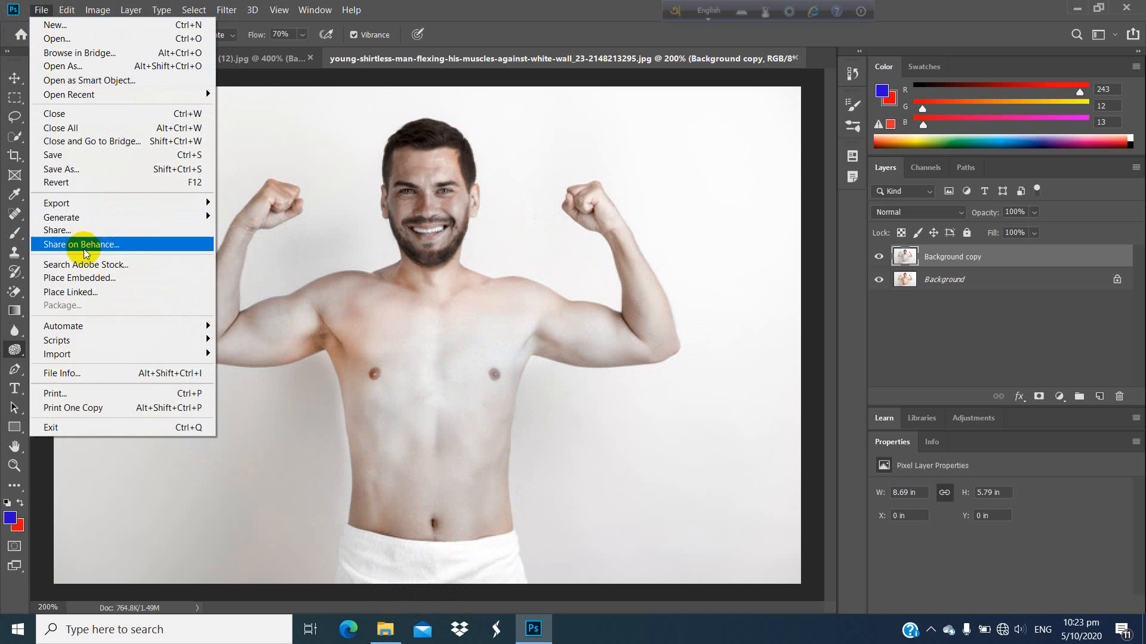
click(55, 39)
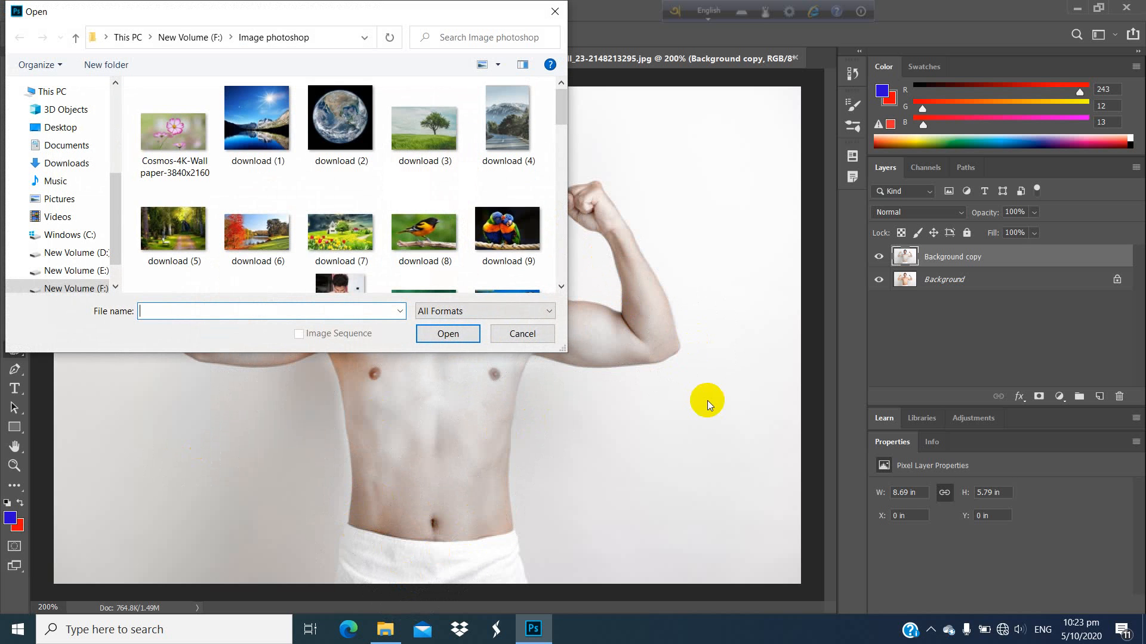
scroll(377, 198, down, 1)
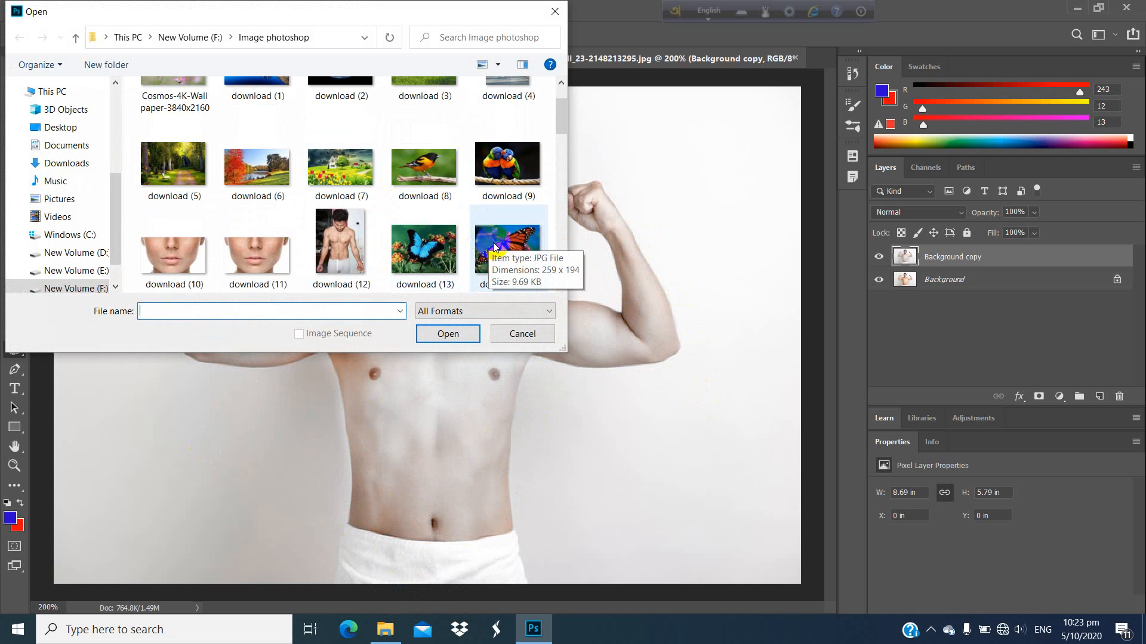
scroll(441, 248, down, 3)
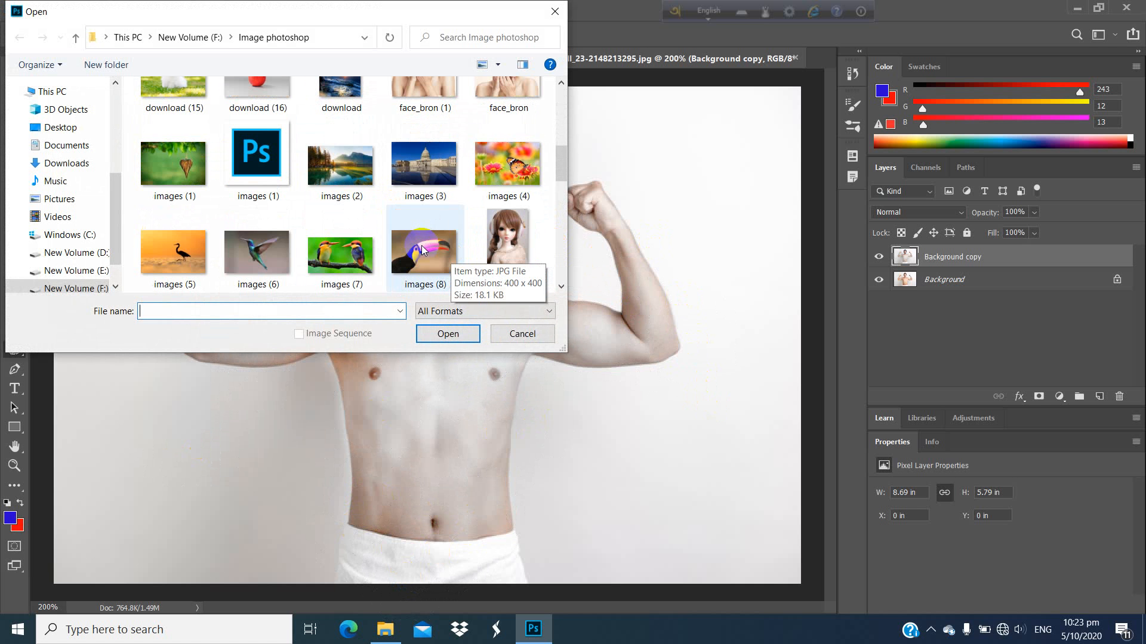
double_click(510, 161)
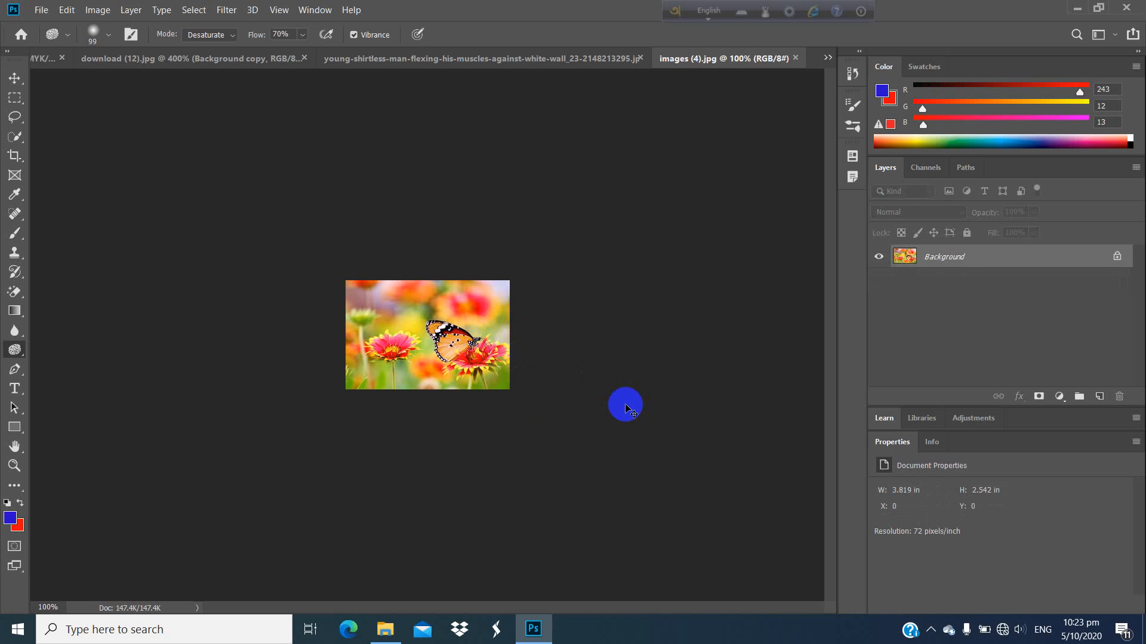
key(ctrl+plus)
key(ctrl+plus)
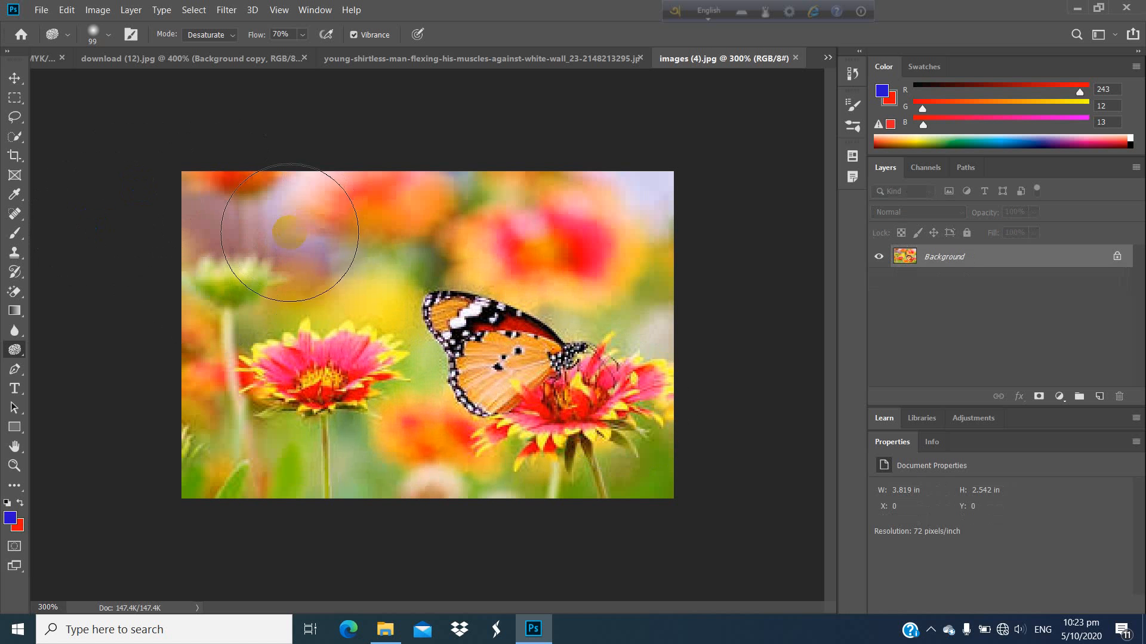
Step: Try the Sponge tool in Desaturate mode on the blurred flowers behind the butterfly, and undo the stroke
right_click(14, 350)
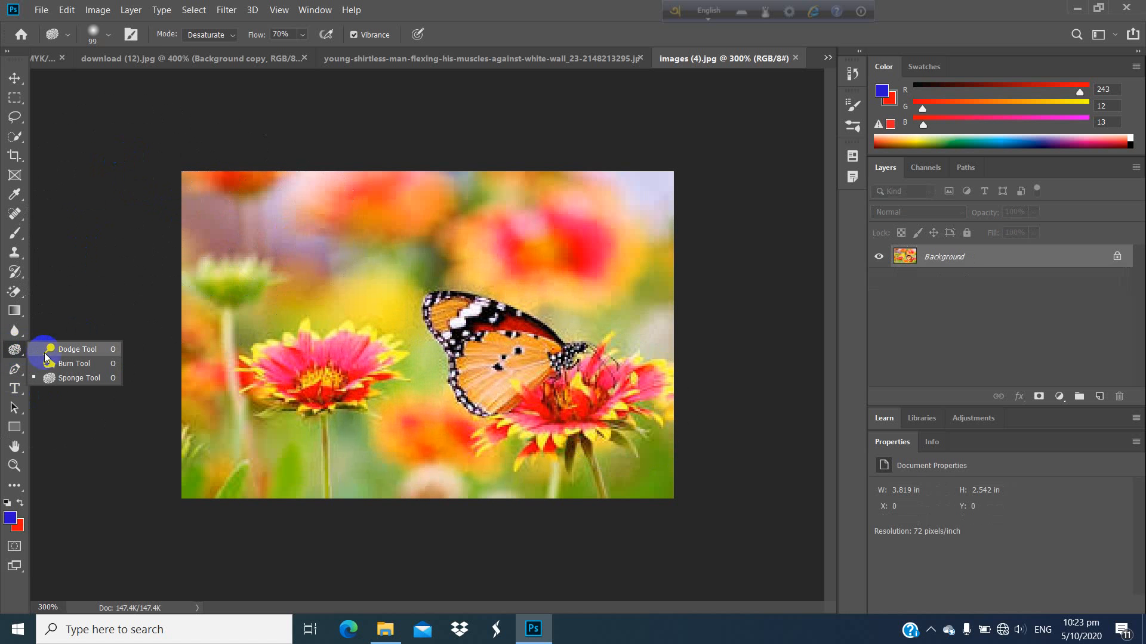
click(81, 379)
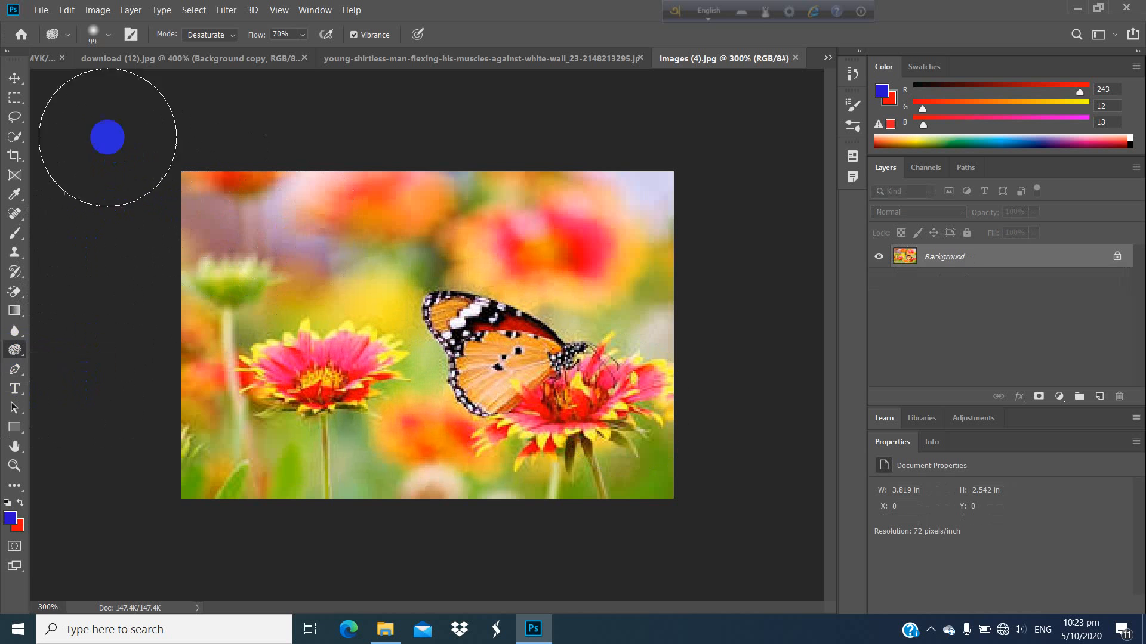
click(222, 35)
click(202, 48)
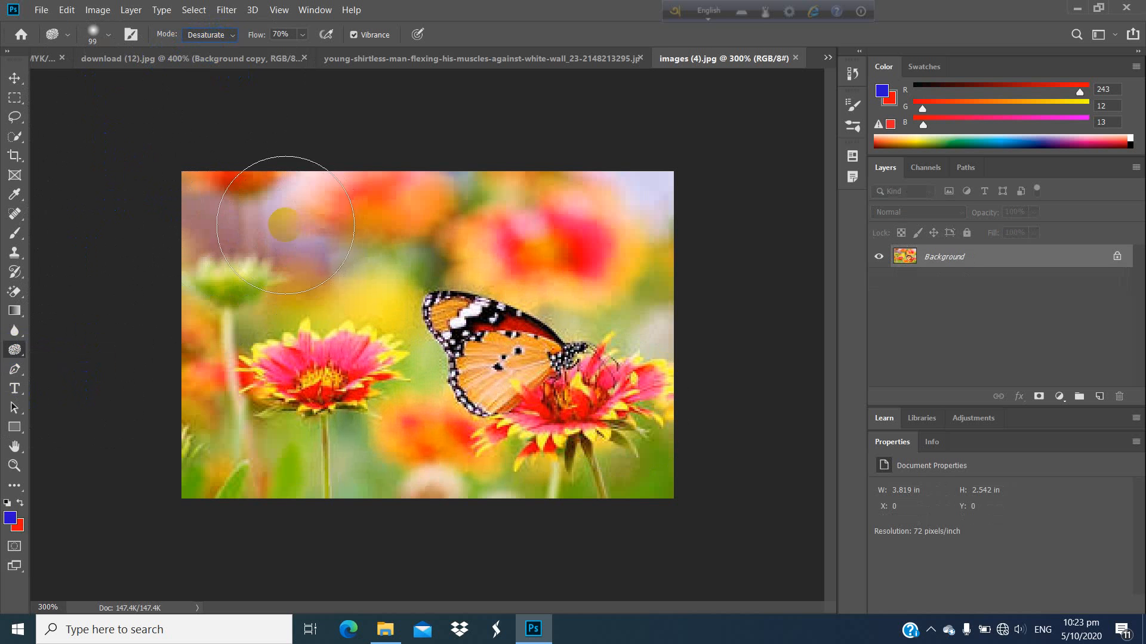
mouse_move(562, 227)
mouse_down()
mouse_move(199, 299)
mouse_move(439, 299)
mouse_move(513, 276)
mouse_move(454, 275)
mouse_up()
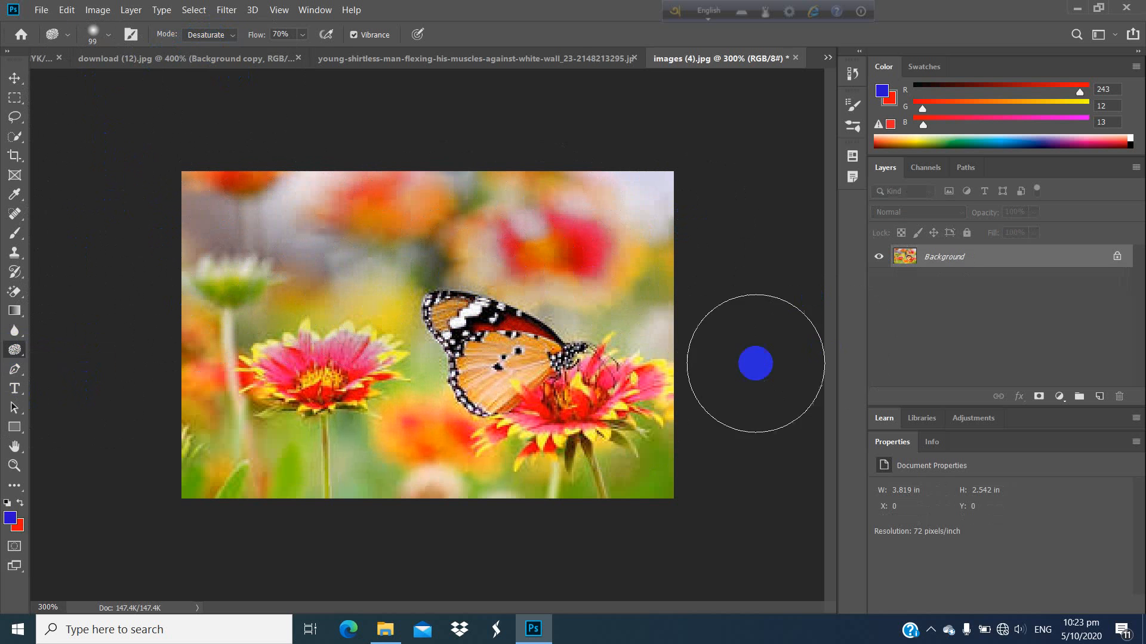
key(ctrl+z)
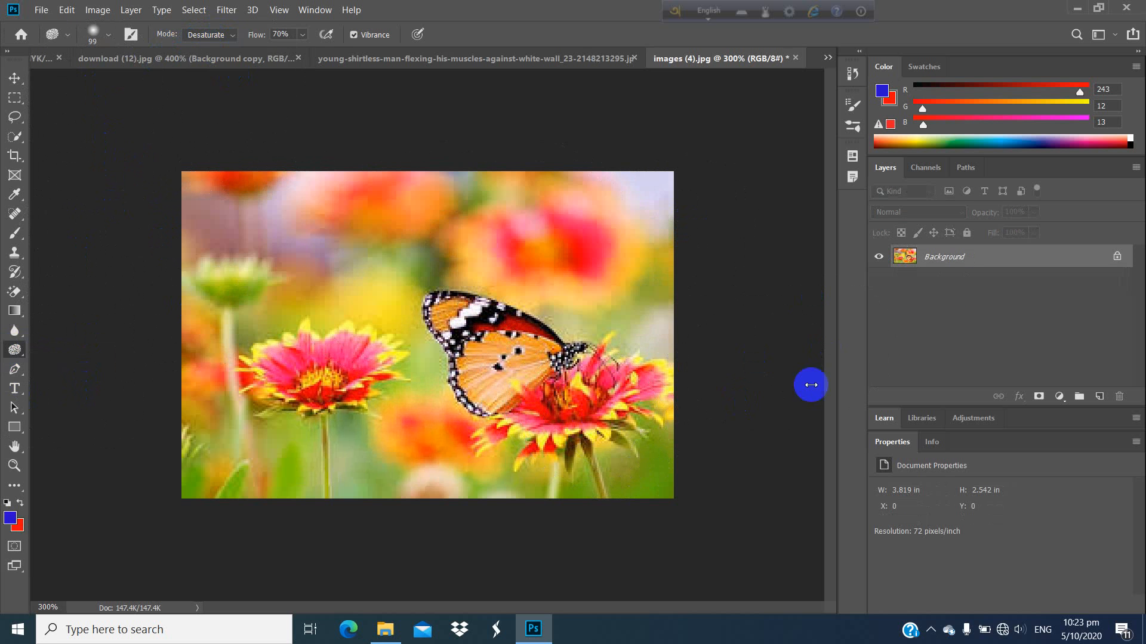
Step: Duplicate the Background layer and desaturate the flowers, butterfly and backdrop on the copy with the Sponge tool
drag(987, 264, 1101, 398)
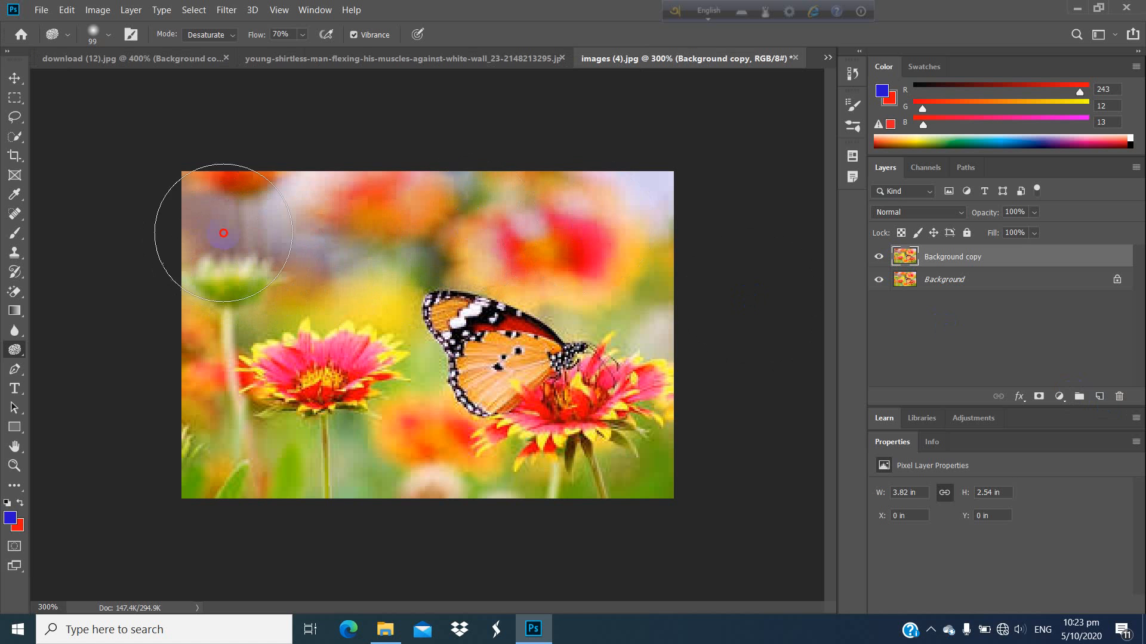
mouse_move(224, 233)
mouse_down()
mouse_move(546, 238)
mouse_move(264, 260)
mouse_move(656, 227)
mouse_move(669, 241)
mouse_move(268, 324)
mouse_move(605, 341)
mouse_move(539, 360)
mouse_move(160, 407)
mouse_move(296, 333)
mouse_move(632, 395)
mouse_move(636, 421)
mouse_move(589, 425)
mouse_move(617, 403)
mouse_move(640, 421)
mouse_move(608, 443)
mouse_move(539, 452)
mouse_move(276, 426)
mouse_move(366, 399)
mouse_move(337, 368)
mouse_move(362, 321)
mouse_move(599, 310)
mouse_move(629, 336)
mouse_move(512, 398)
mouse_move(608, 410)
mouse_move(471, 478)
mouse_move(676, 441)
mouse_move(609, 482)
mouse_move(568, 464)
mouse_move(189, 489)
mouse_move(632, 320)
mouse_move(478, 299)
mouse_move(351, 237)
mouse_move(298, 182)
mouse_move(350, 167)
mouse_move(517, 176)
mouse_move(575, 205)
mouse_move(524, 245)
mouse_move(468, 236)
mouse_move(712, 247)
mouse_move(541, 338)
mouse_move(628, 452)
mouse_move(436, 462)
mouse_move(378, 480)
mouse_move(214, 450)
mouse_move(492, 201)
mouse_move(617, 180)
mouse_up()
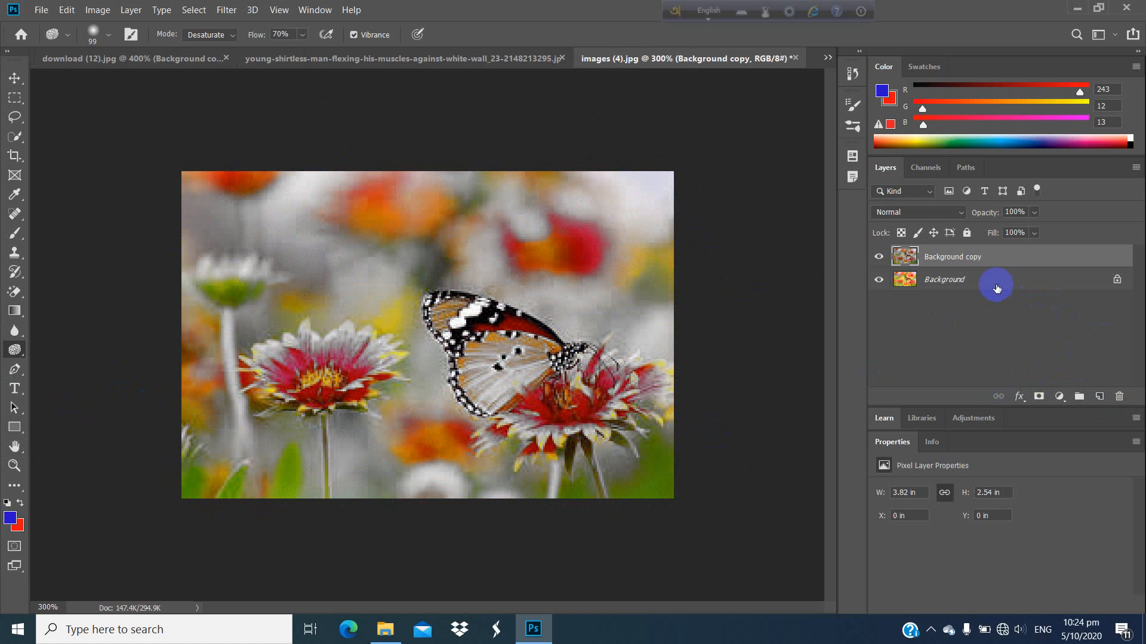
Step: Duplicate the Background layer again, hide the desaturated copy, and saturate the whole image on the new copy with the Sponge tool in Saturate mode
drag(996, 288, 1099, 397)
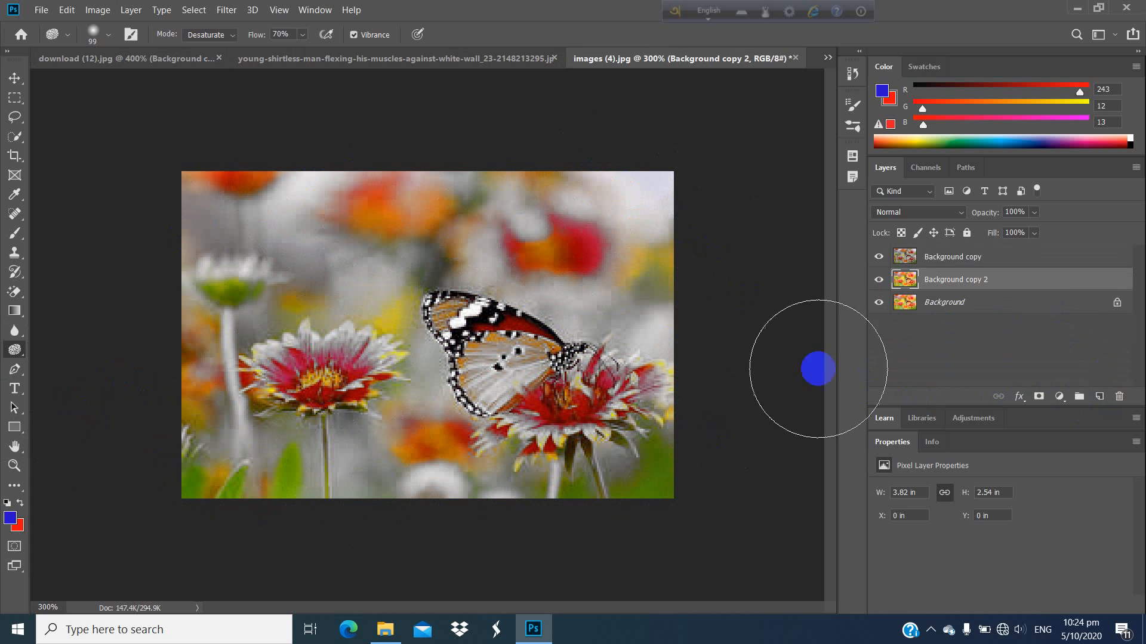
click(220, 37)
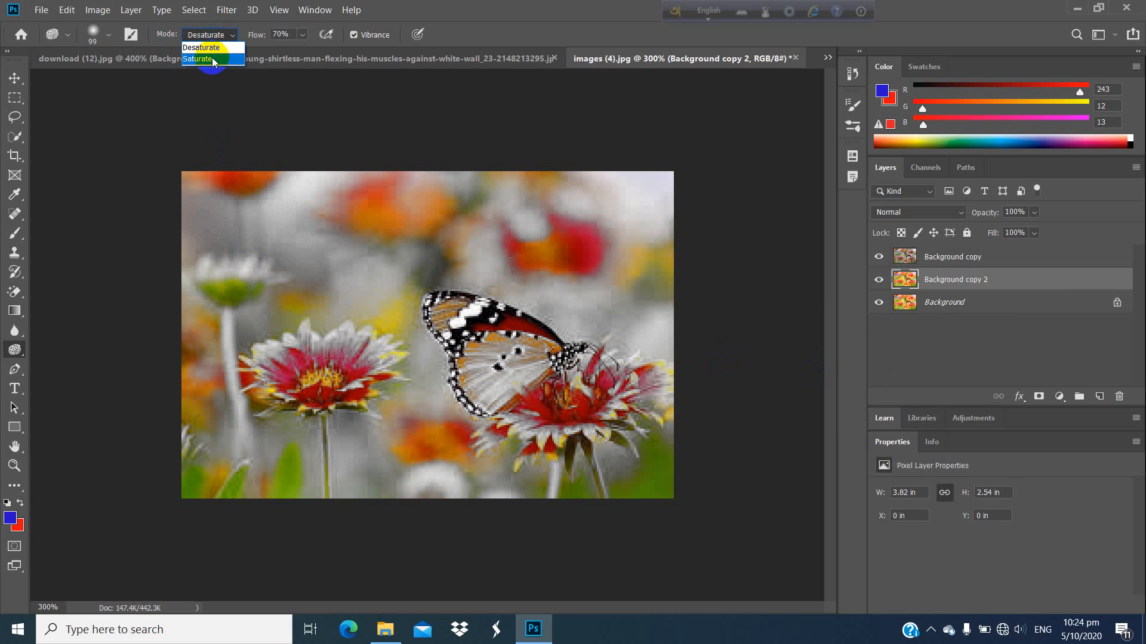
click(213, 60)
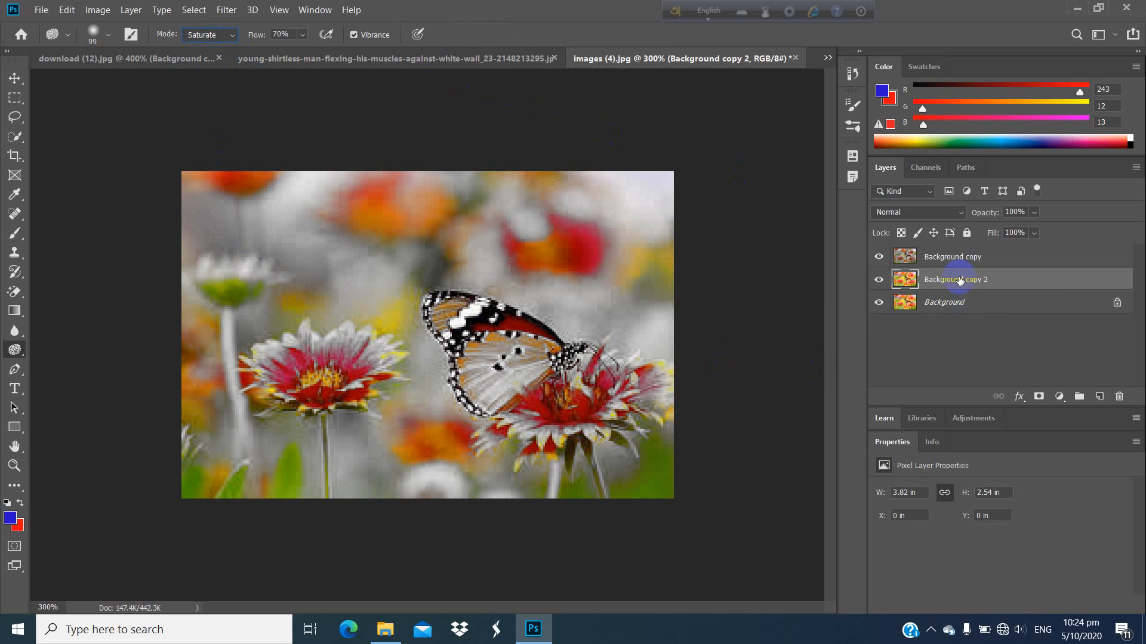
click(878, 258)
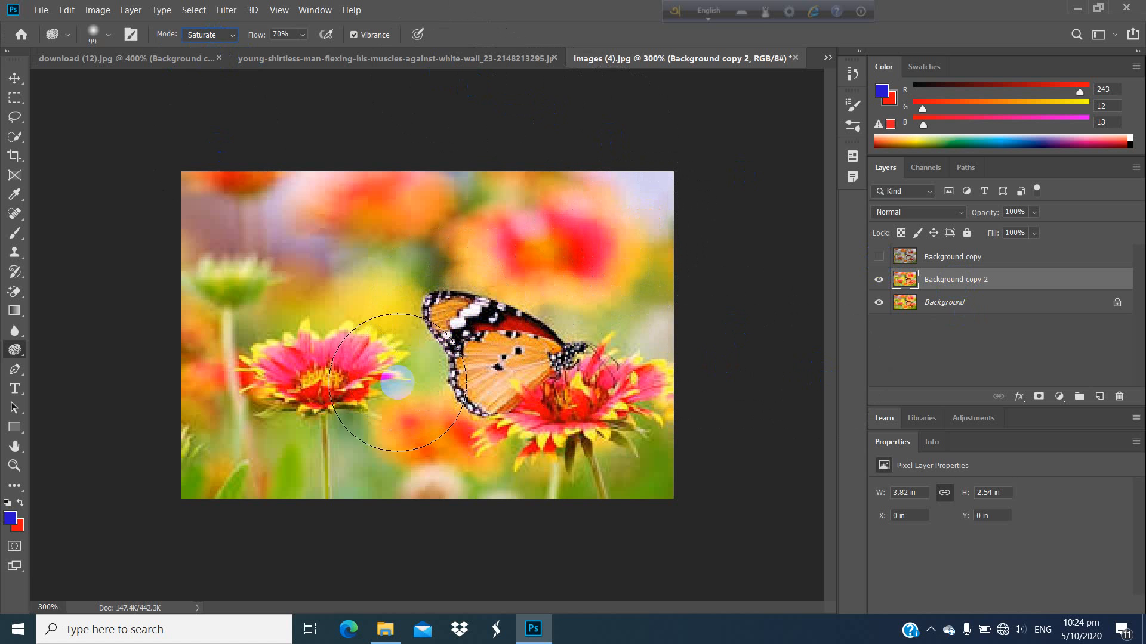
mouse_move(595, 224)
mouse_down()
mouse_move(455, 236)
mouse_move(660, 245)
mouse_move(391, 213)
mouse_move(394, 233)
mouse_move(691, 297)
mouse_move(655, 474)
mouse_move(614, 375)
mouse_move(501, 322)
mouse_move(456, 392)
mouse_move(320, 317)
mouse_move(212, 314)
mouse_move(220, 458)
mouse_up()
mouse_move(214, 346)
mouse_down()
mouse_move(554, 297)
mouse_move(629, 248)
mouse_move(437, 177)
mouse_move(473, 229)
mouse_move(621, 305)
mouse_move(525, 447)
mouse_move(225, 417)
mouse_move(504, 498)
mouse_move(464, 486)
mouse_move(466, 330)
mouse_up()
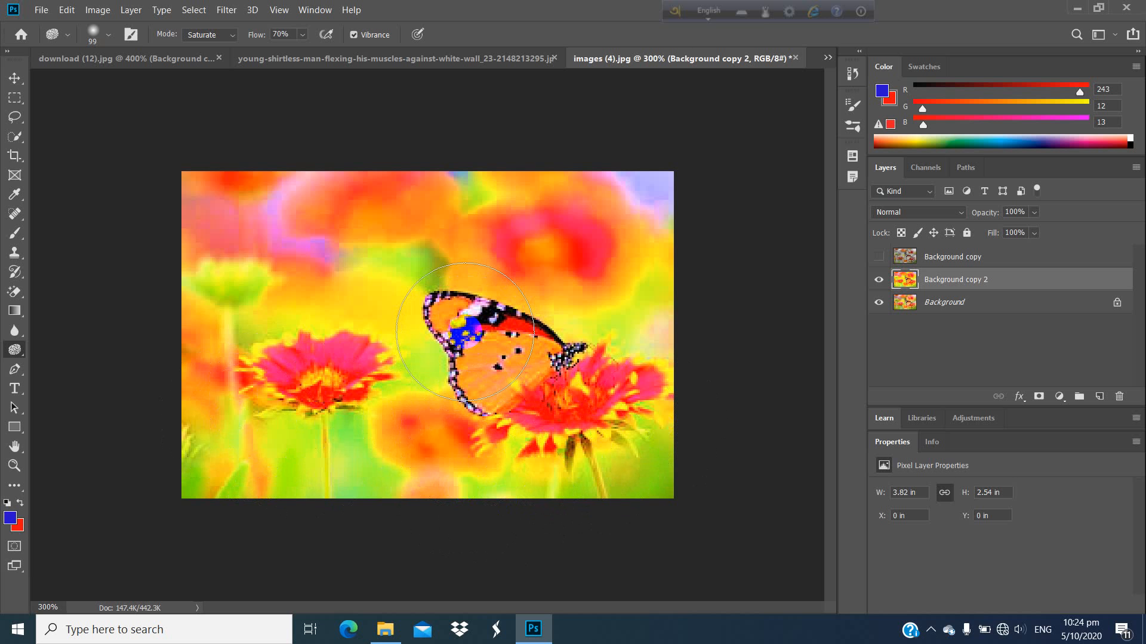
Step: Set the Sponge tool's mode back to Desaturate
click(220, 35)
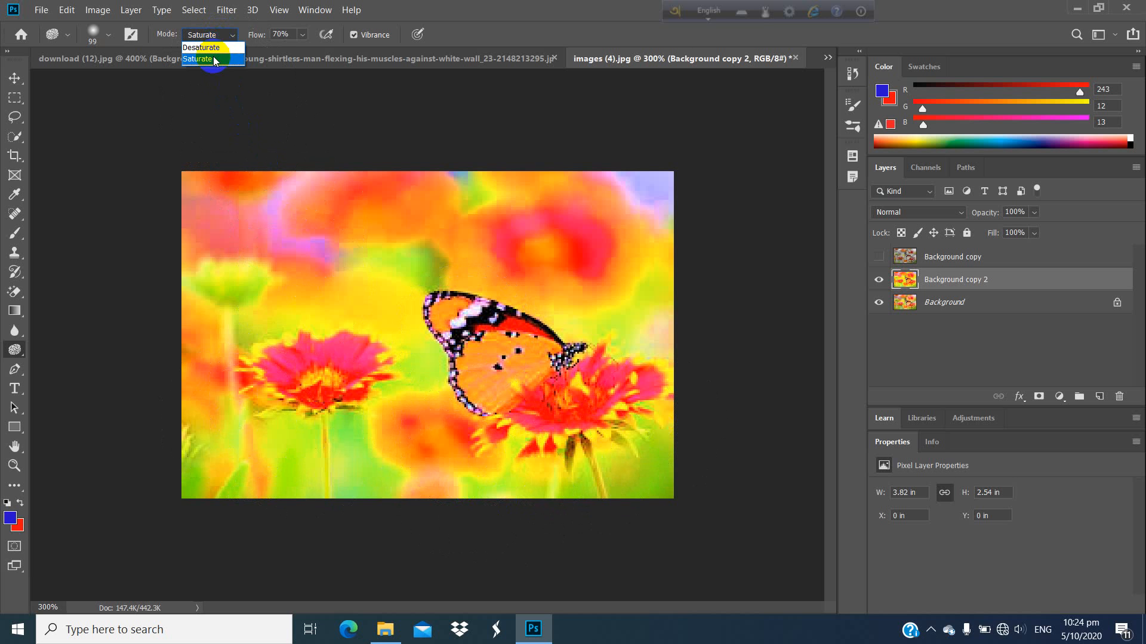
click(213, 56)
click(225, 34)
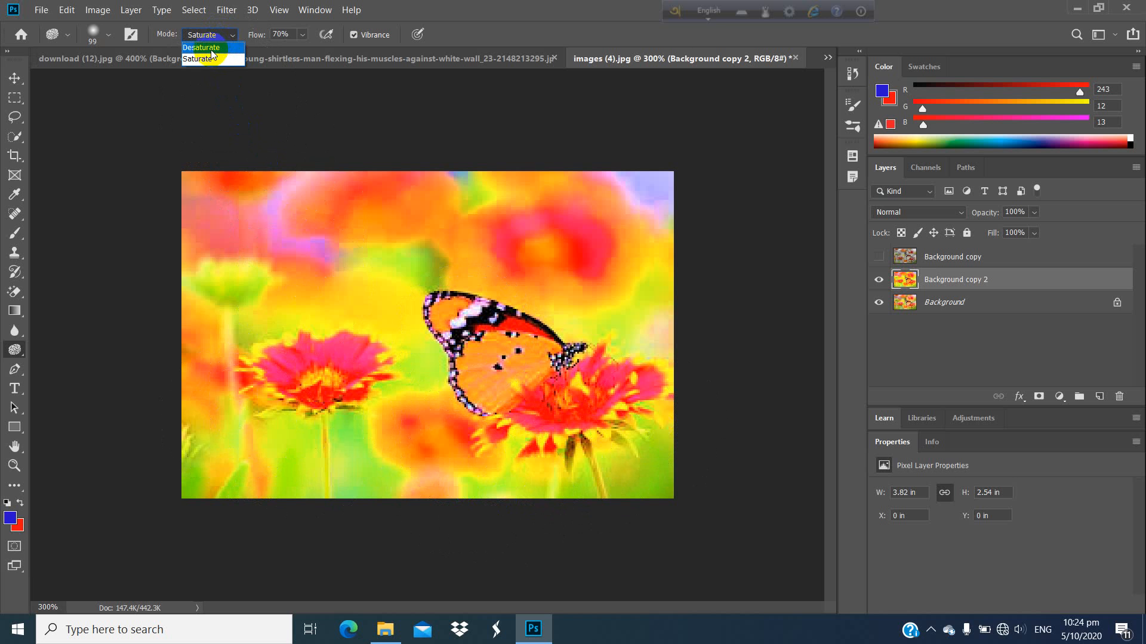
click(208, 48)
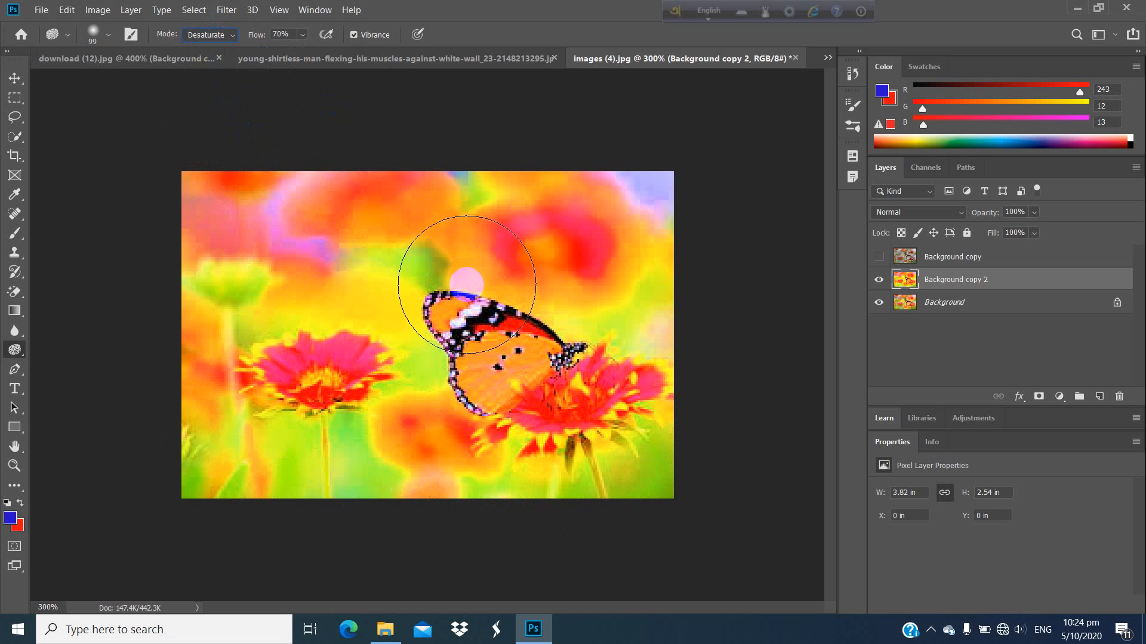
Step: Select the Background layer and toggle the visibility of both copies to compare the desaturated and saturated versions with the original
click(928, 305)
click(880, 286)
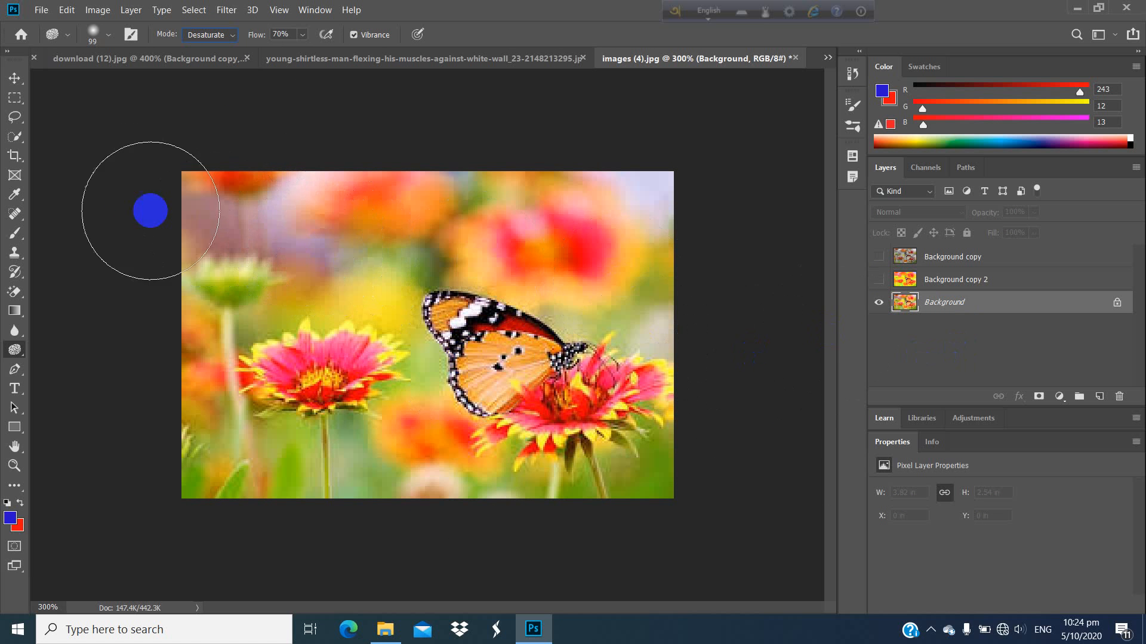
click(67, 10)
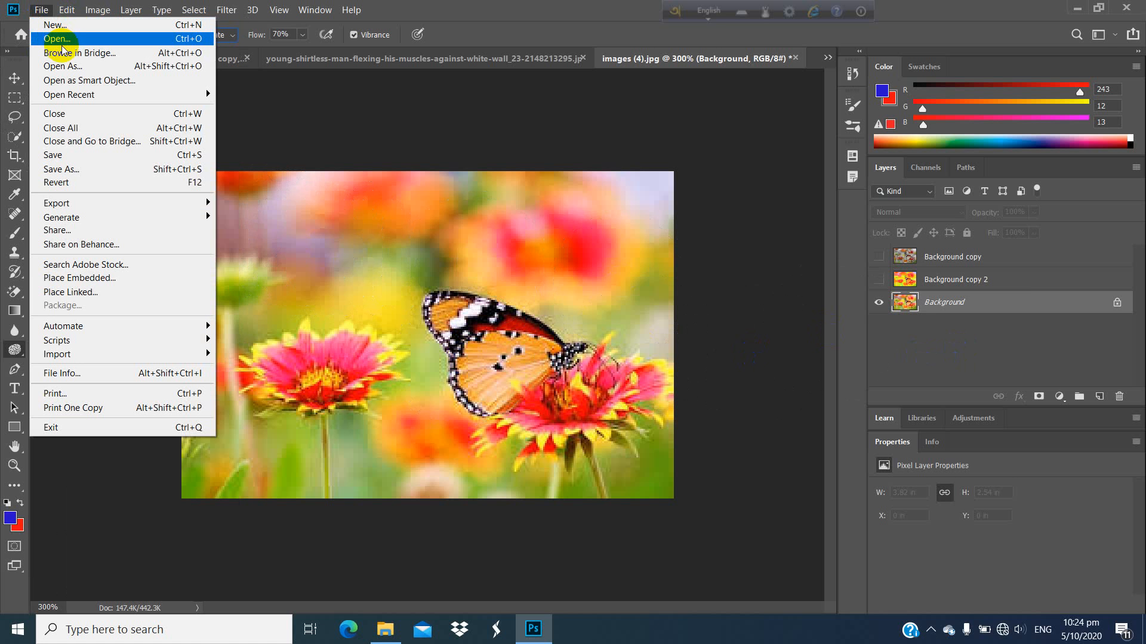
click(519, 278)
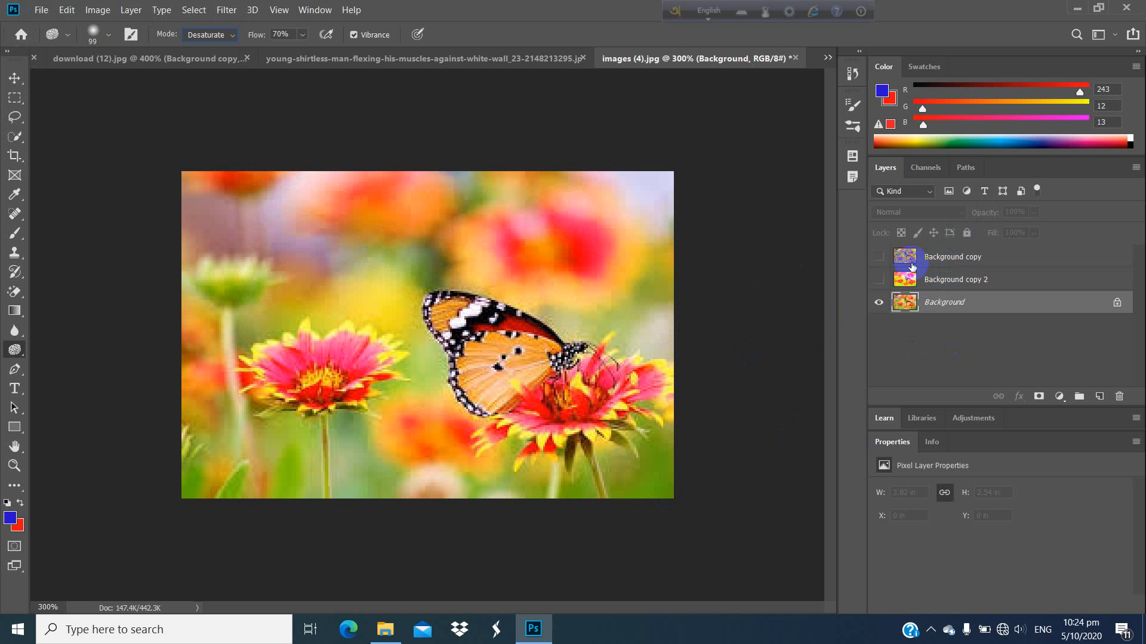
click(878, 260)
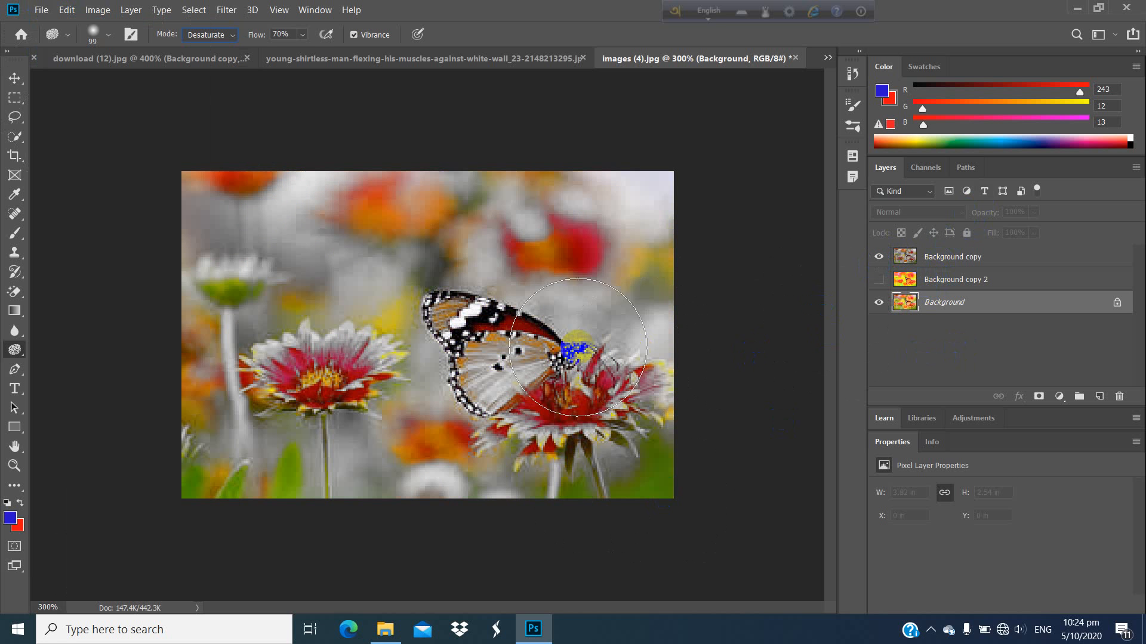
drag(568, 356, 517, 358)
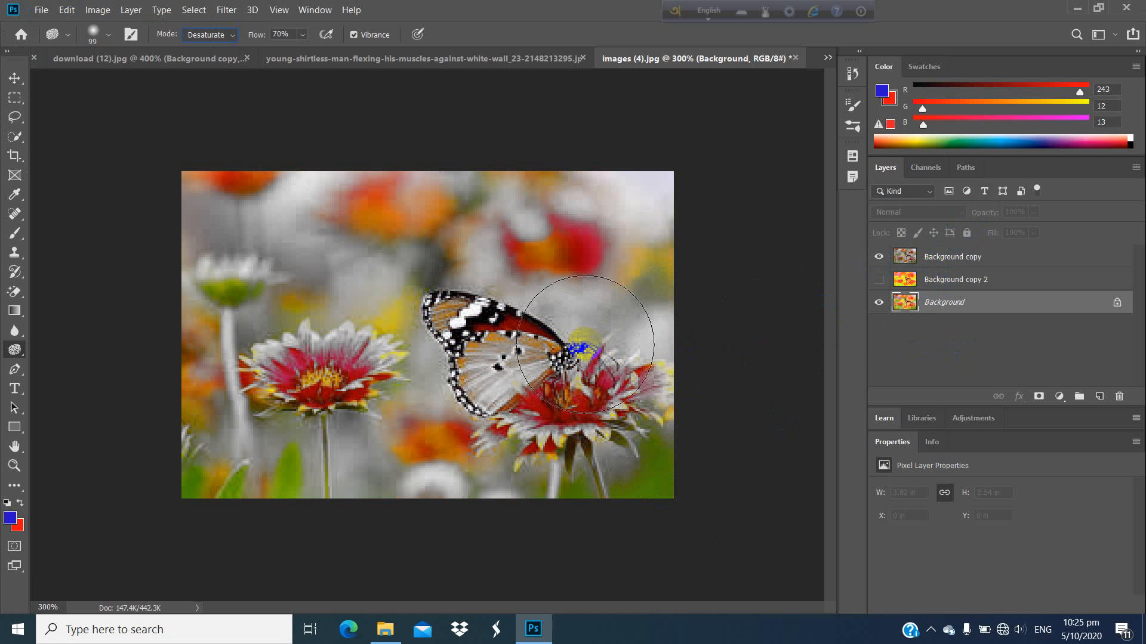
click(881, 257)
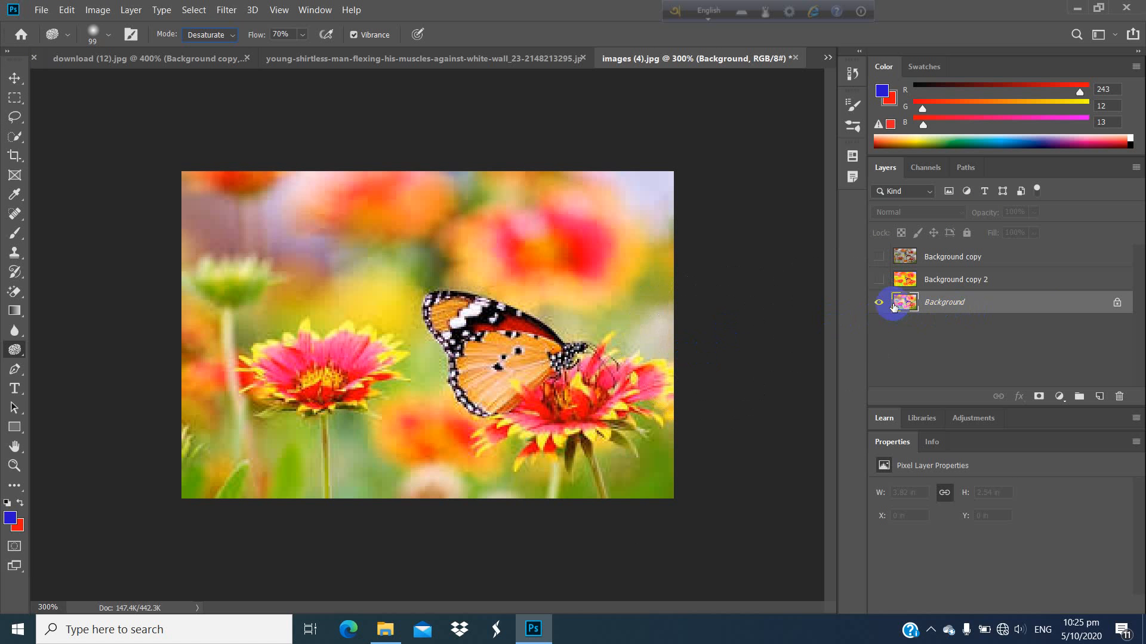
click(880, 279)
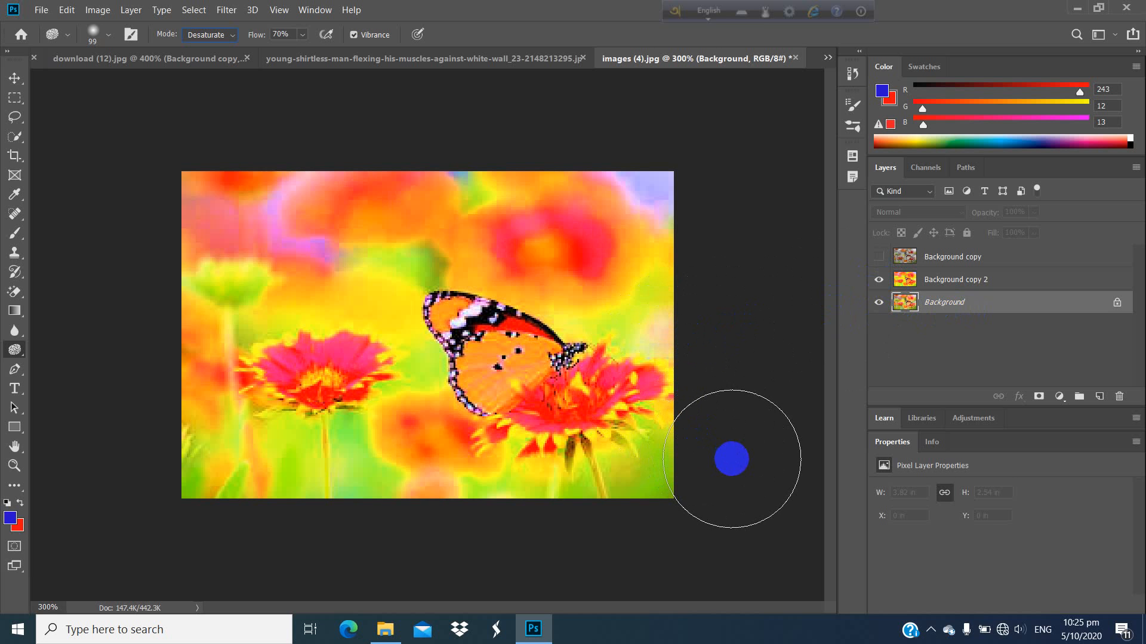
Step: Review the Dodge, Burn and Sponge tool group, and switch to the Move tool
right_click(22, 352)
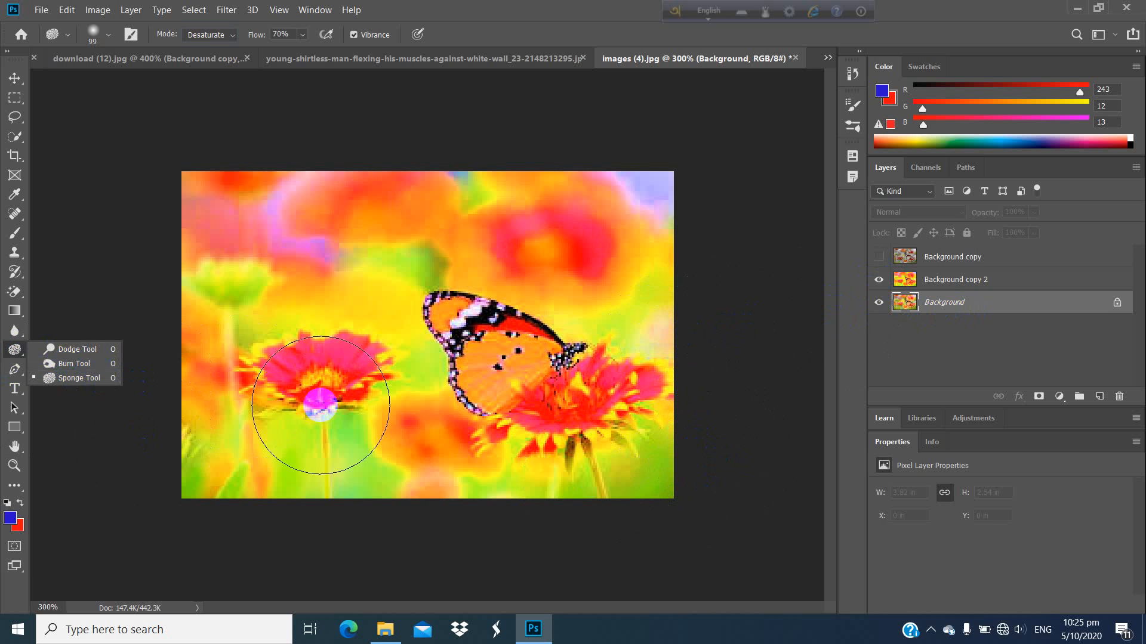
click(15, 78)
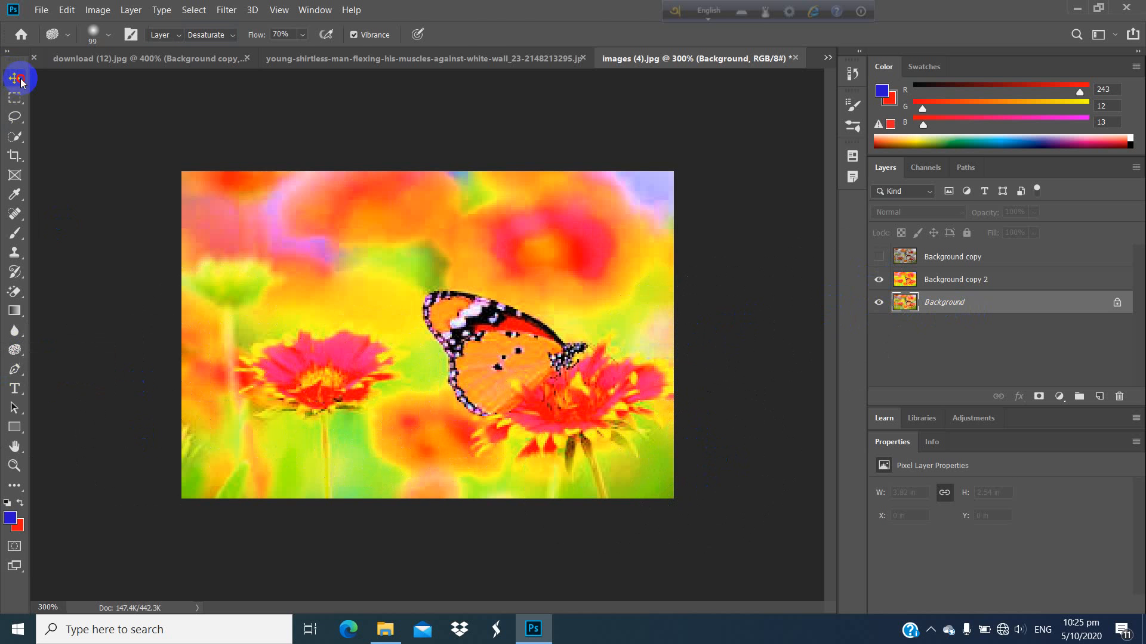